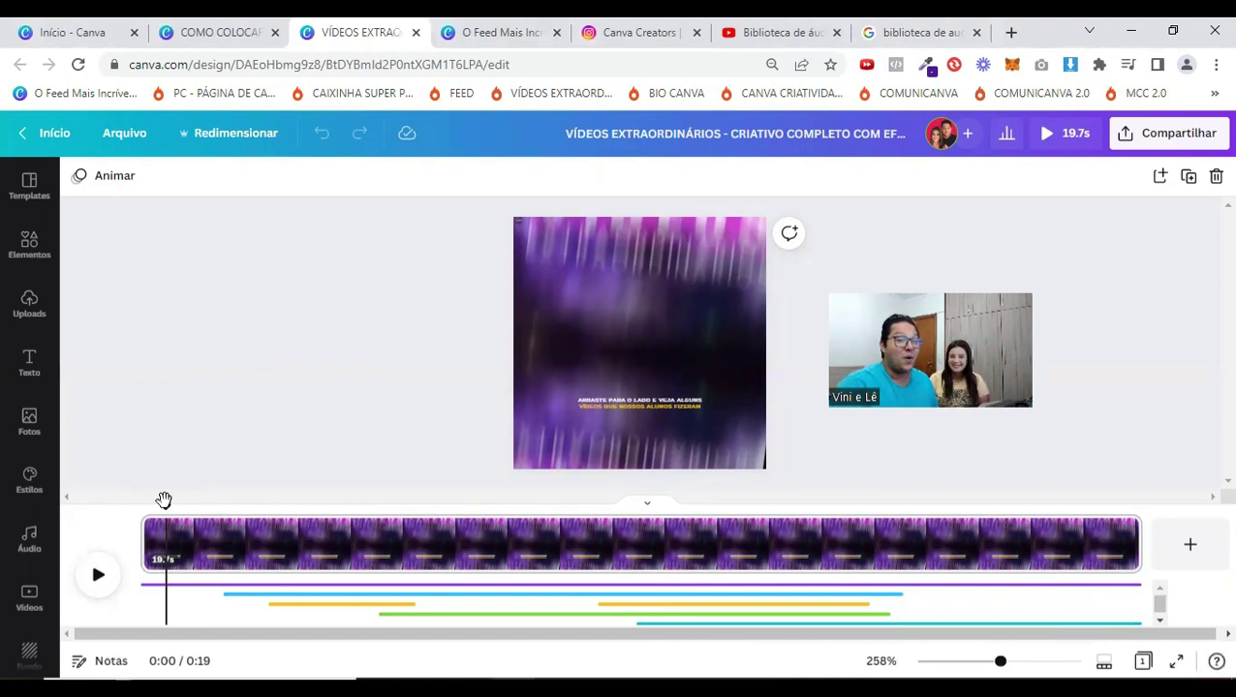
{"action": "left_click", "coordinate": [112, 577]}
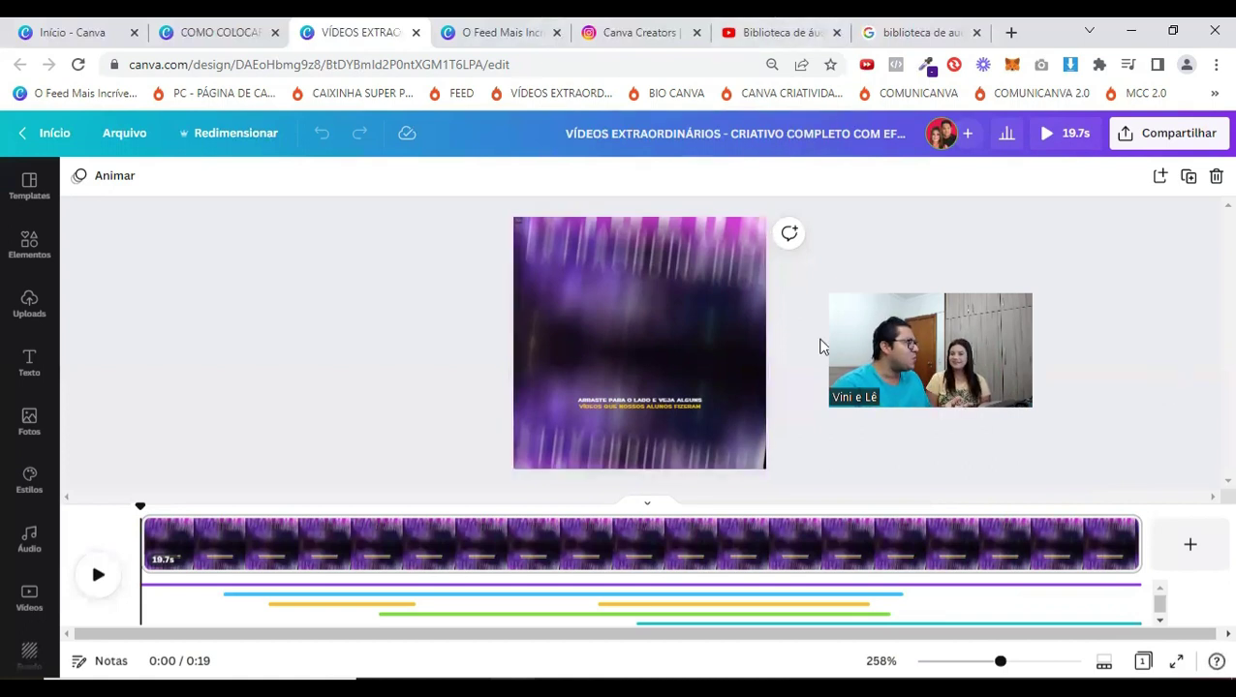
- Switch to the Instagram profile and browse its feed of published posts down to the "Vídeos Extraordinários" post
{"action": "left_click", "coordinate": [643, 32]}
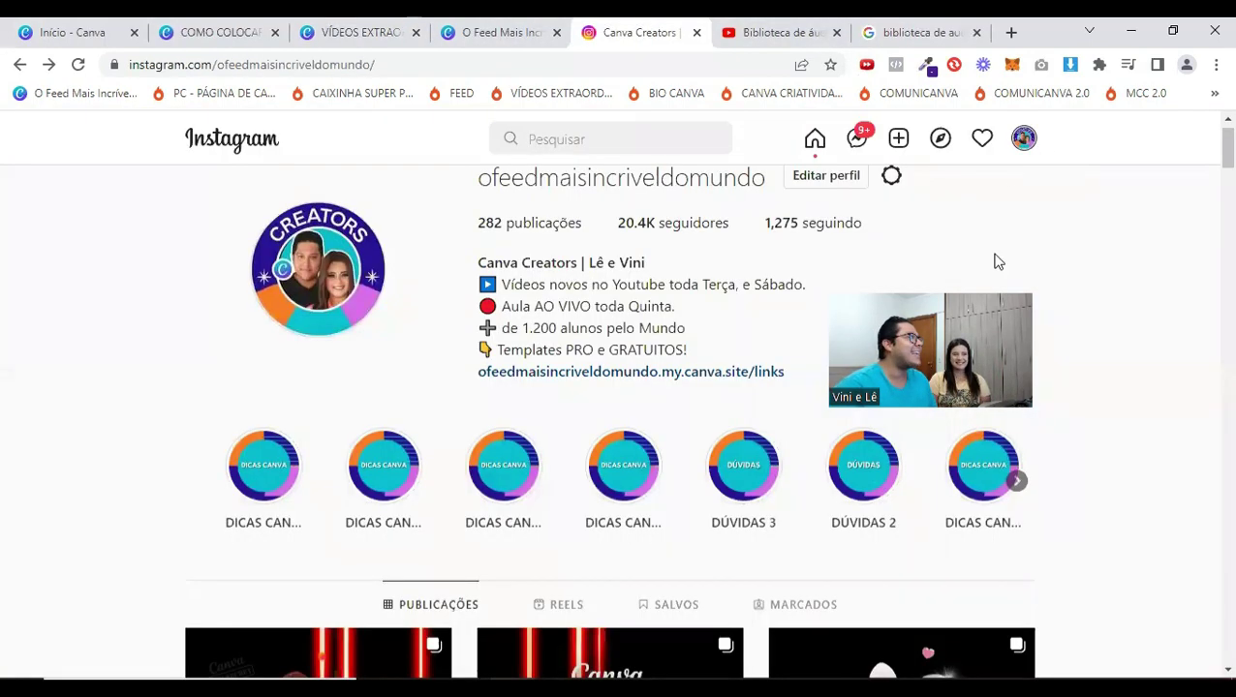
{"action": "scroll", "coordinate": [1209, 184], "scroll_direction": "down", "scroll_amount": 5}
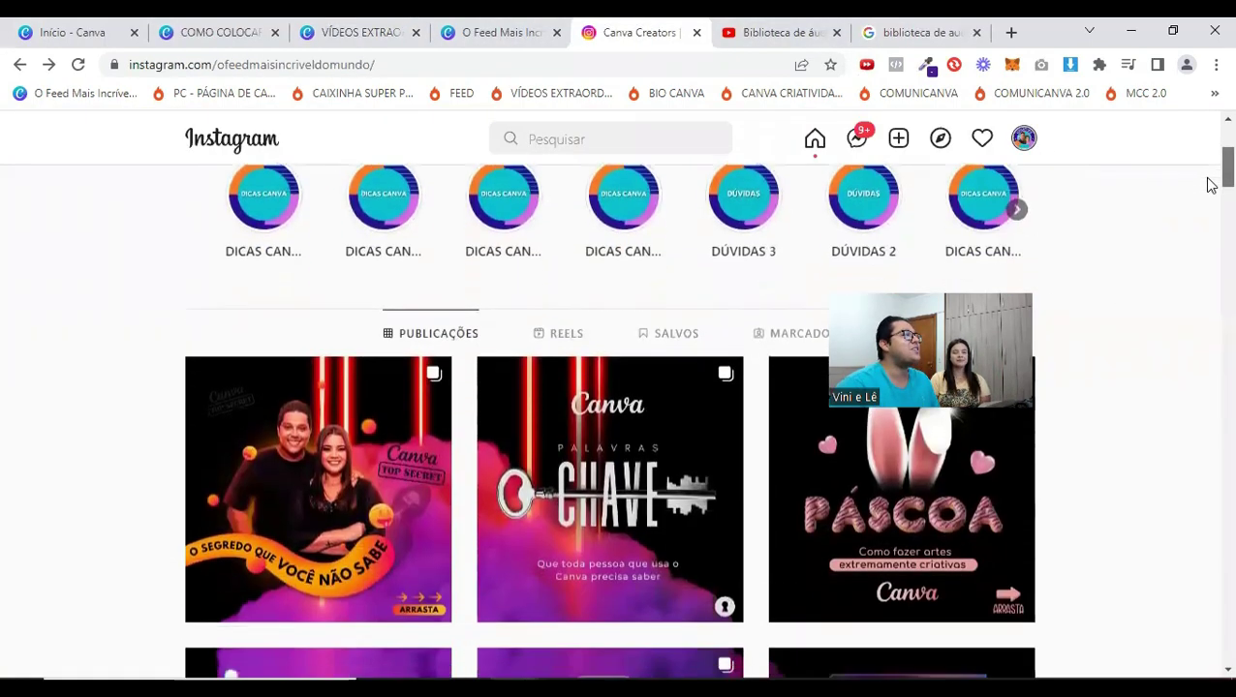
{"action": "scroll", "coordinate": [1206, 187], "scroll_direction": "down", "scroll_amount": 3}
{"action": "scroll", "coordinate": [1206, 188], "scroll_direction": "up", "scroll_amount": 10}
{"action": "left_click_drag", "start_coordinate": [476, 213], "coordinate": [763, 215]}
{"action": "left_click", "coordinate": [1207, 186]}
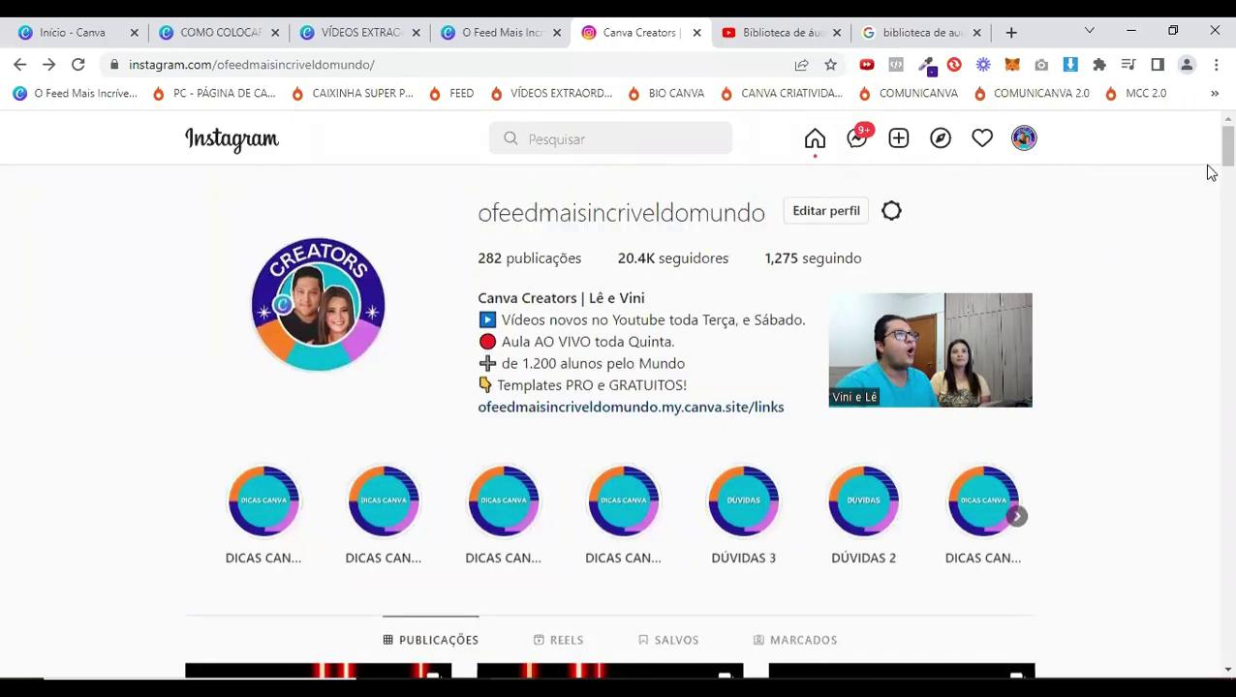
{"action": "scroll", "coordinate": [1207, 186], "scroll_direction": "down", "scroll_amount": 9}
{"action": "scroll", "coordinate": [1209, 240], "scroll_direction": "down", "scroll_amount": 5}
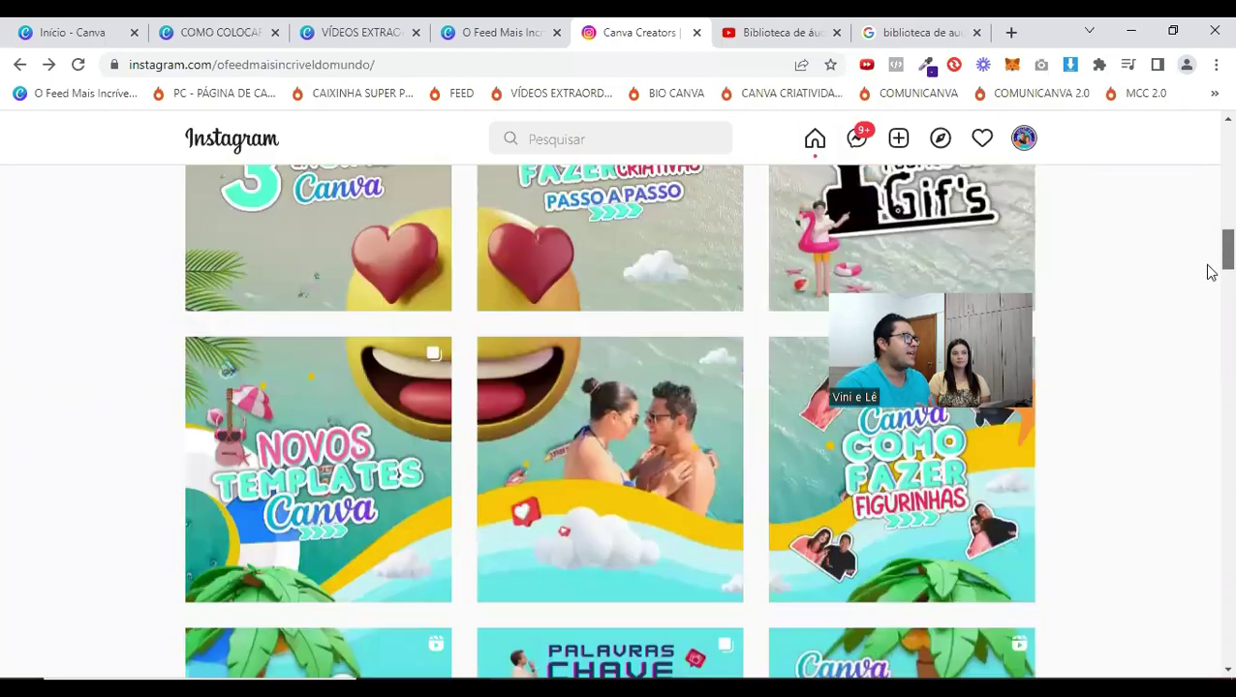
{"action": "scroll", "coordinate": [1210, 301], "scroll_direction": "down", "scroll_amount": 15}
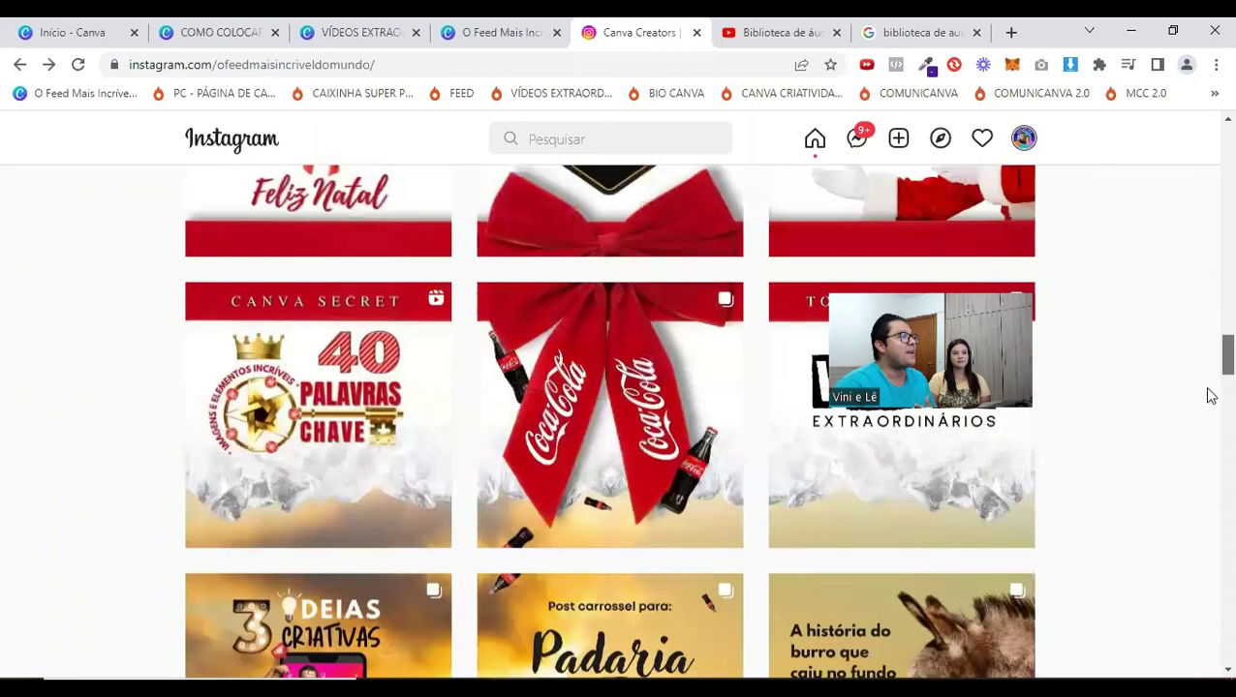
{"action": "scroll", "coordinate": [1210, 439], "scroll_direction": "down", "scroll_amount": 15}
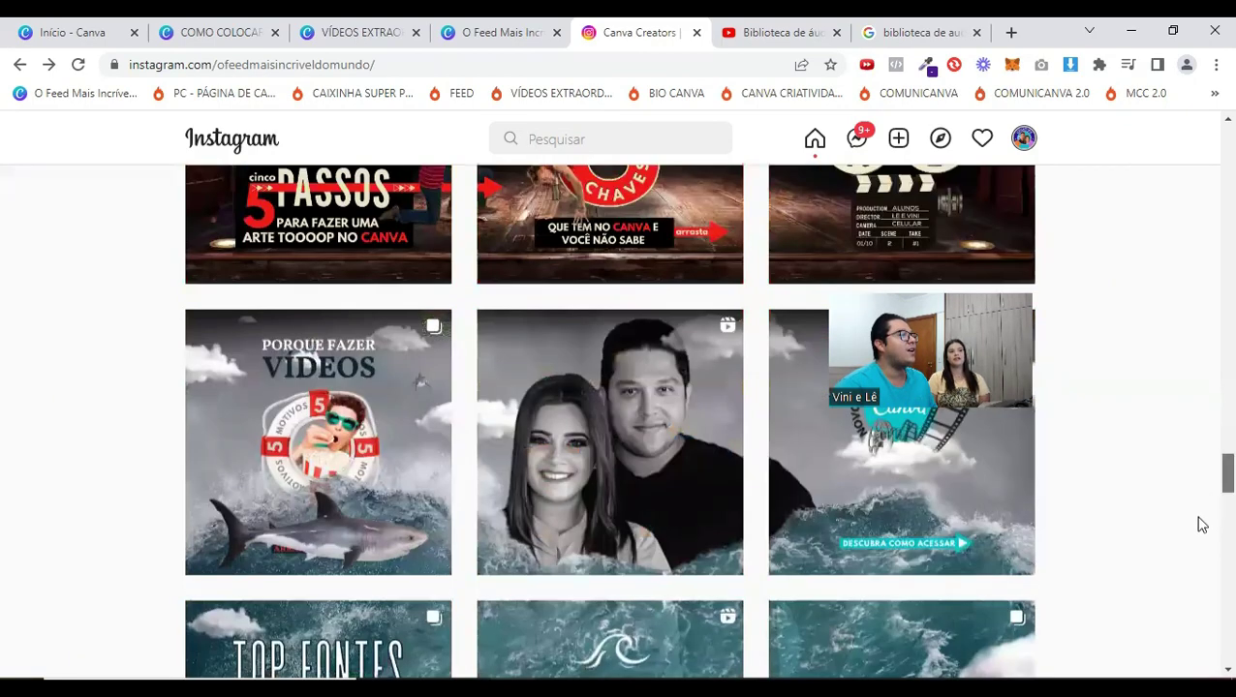
{"action": "scroll", "coordinate": [1197, 502], "scroll_direction": "up", "scroll_amount": 6}
{"action": "scroll", "coordinate": [1190, 502], "scroll_direction": "down", "scroll_amount": 4}
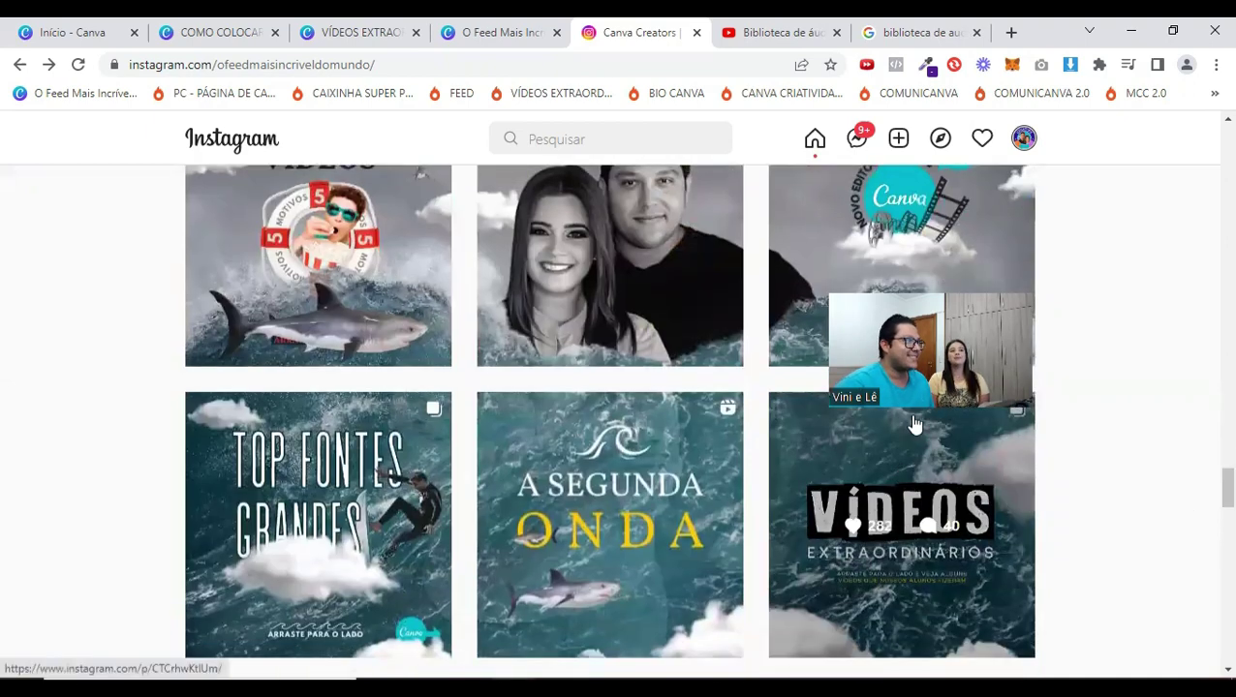
- Watch the "Vídeos Extraordinários" post with its sound turned on, and close it to return to the feed
{"action": "left_click", "coordinate": [881, 494]}
{"action": "left_click", "coordinate": [594, 606]}
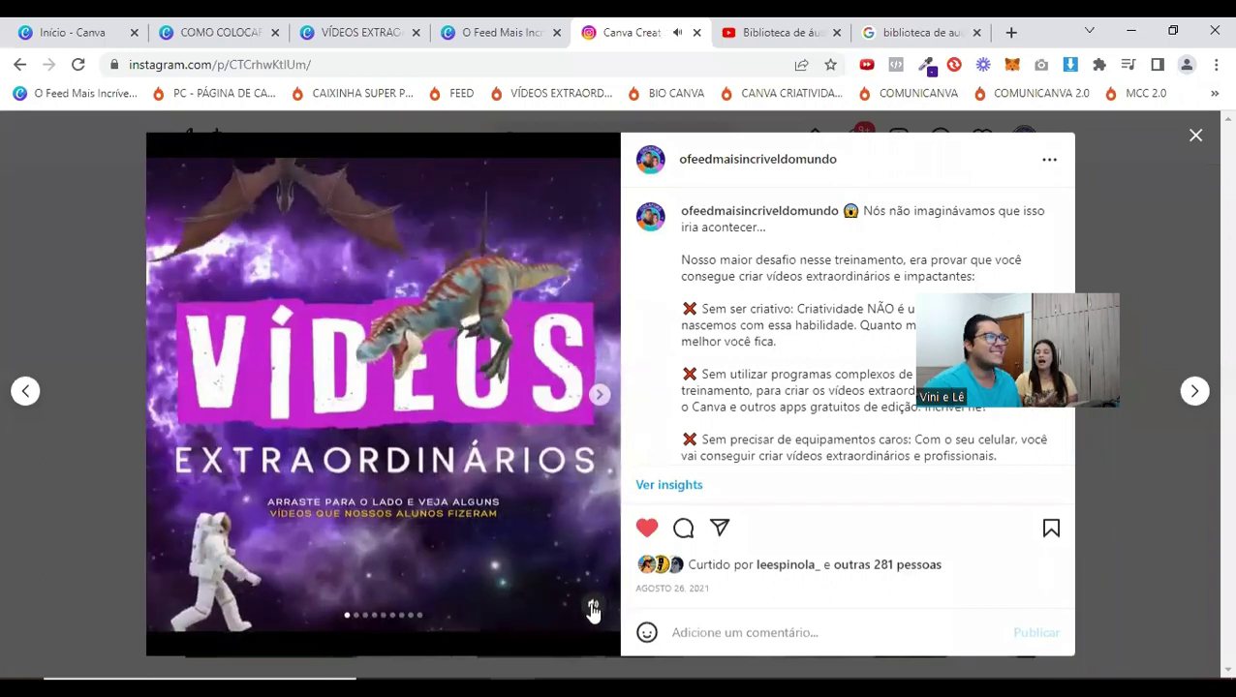
{"action": "left_click", "coordinate": [1130, 529]}
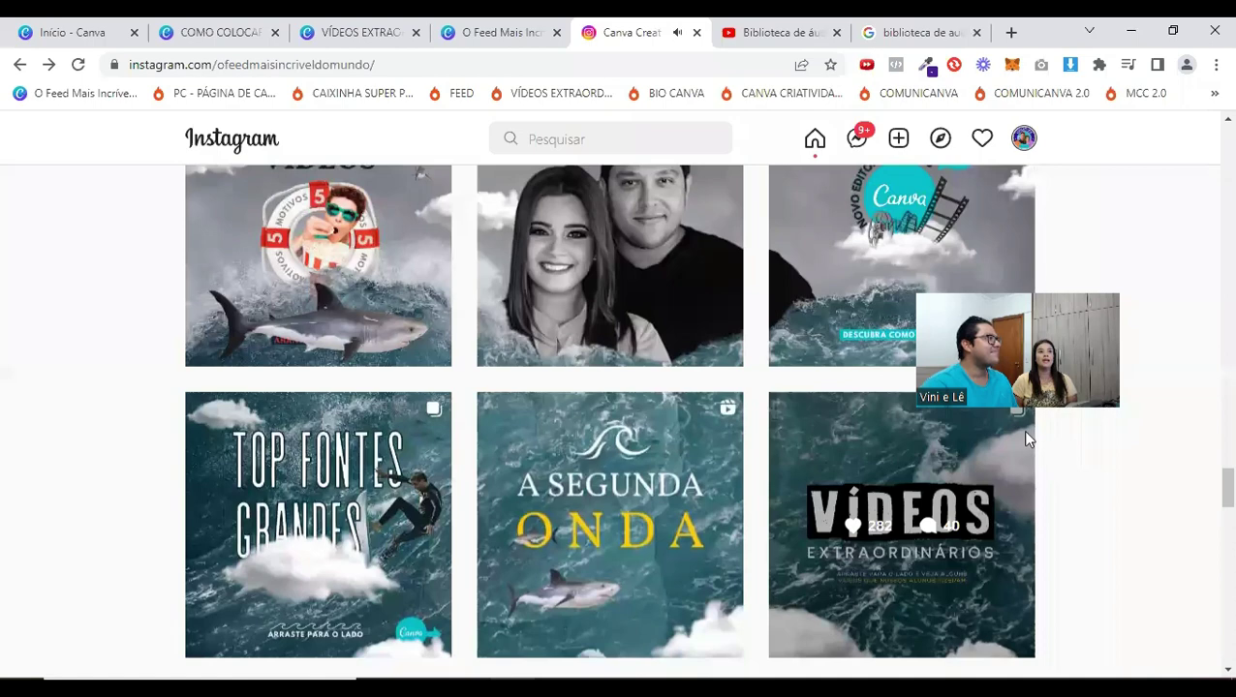
- Switch to the Canva design "COMO COLOCAR EFEITOS SONOROS NO CANVA" and play its Marketing Digital video from the start with the volume raised
{"action": "left_click", "coordinate": [221, 29]}
{"action": "left_click", "coordinate": [355, 418]}
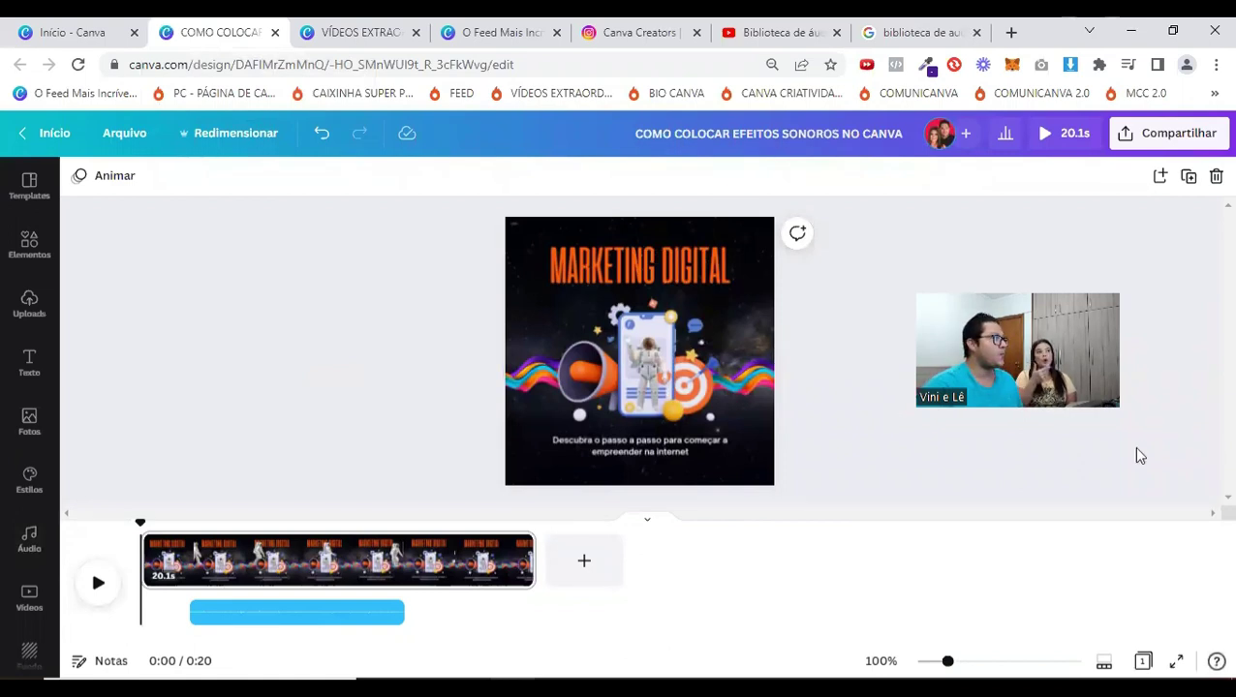
{"action": "left_click", "coordinate": [603, 334]}
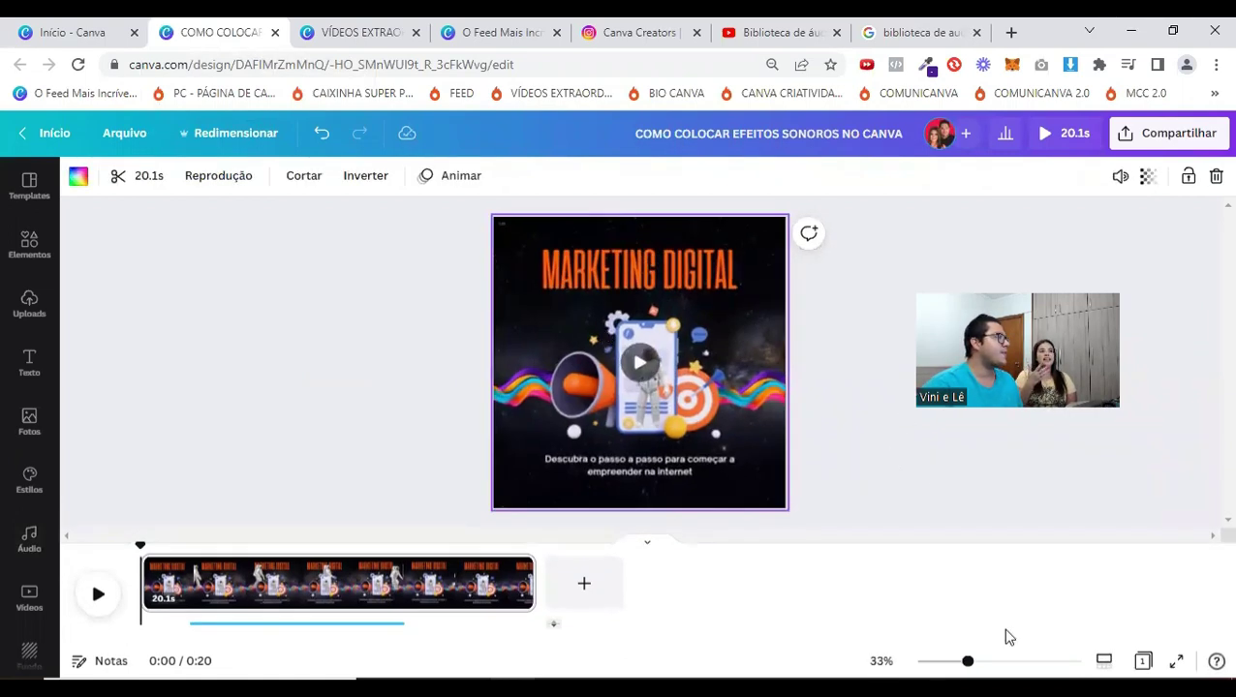
{"action": "mouse_move", "coordinate": [965, 664]}
{"action": "left_mouse_down"}
{"action": "mouse_move", "coordinate": [1034, 666]}
{"action": "mouse_move", "coordinate": [980, 664]}
{"action": "left_mouse_up"}
{"action": "mouse_move", "coordinate": [141, 547]}
{"action": "left_mouse_down"}
{"action": "mouse_move", "coordinate": [174, 549]}
{"action": "mouse_move", "coordinate": [134, 545]}
{"action": "left_mouse_up"}
{"action": "key", "text": "XF86AudioRaiseVolume"}
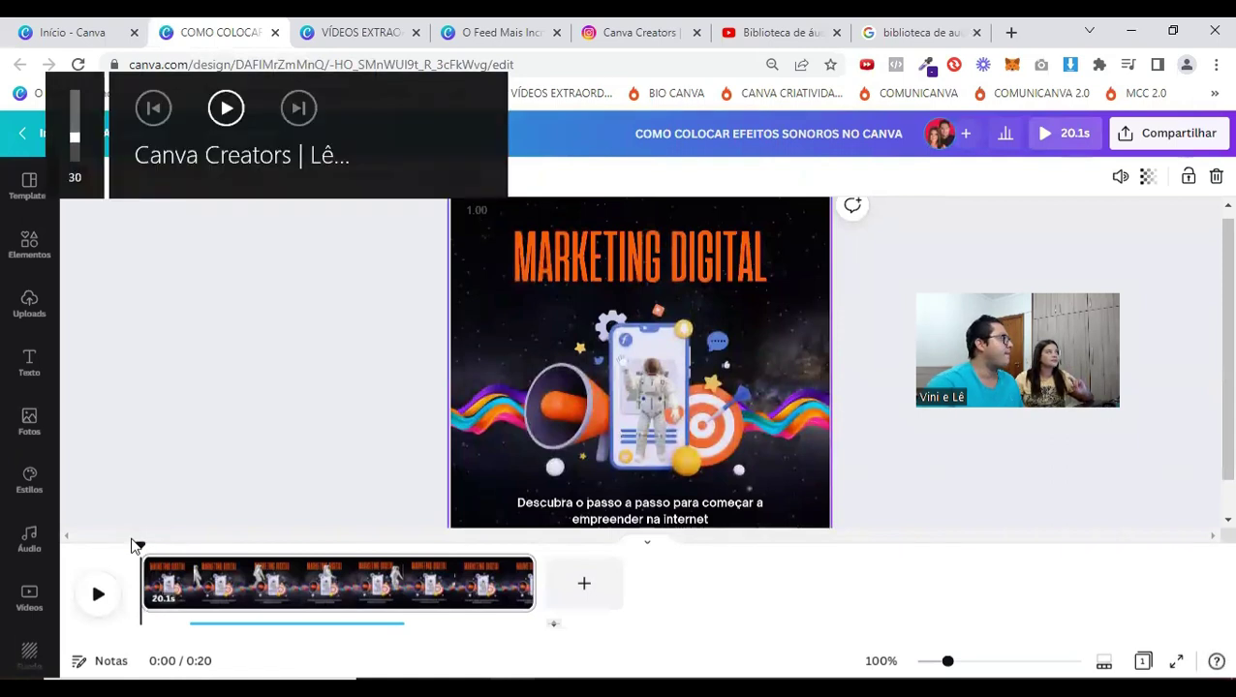
{"action": "left_click", "coordinate": [98, 594]}
{"action": "key", "text": "XF86AudioRaiseVolume"}
{"action": "key", "text": "XF86AudioRaiseVolume"}
{"action": "key", "text": "XF86AudioRaiseVolume"}
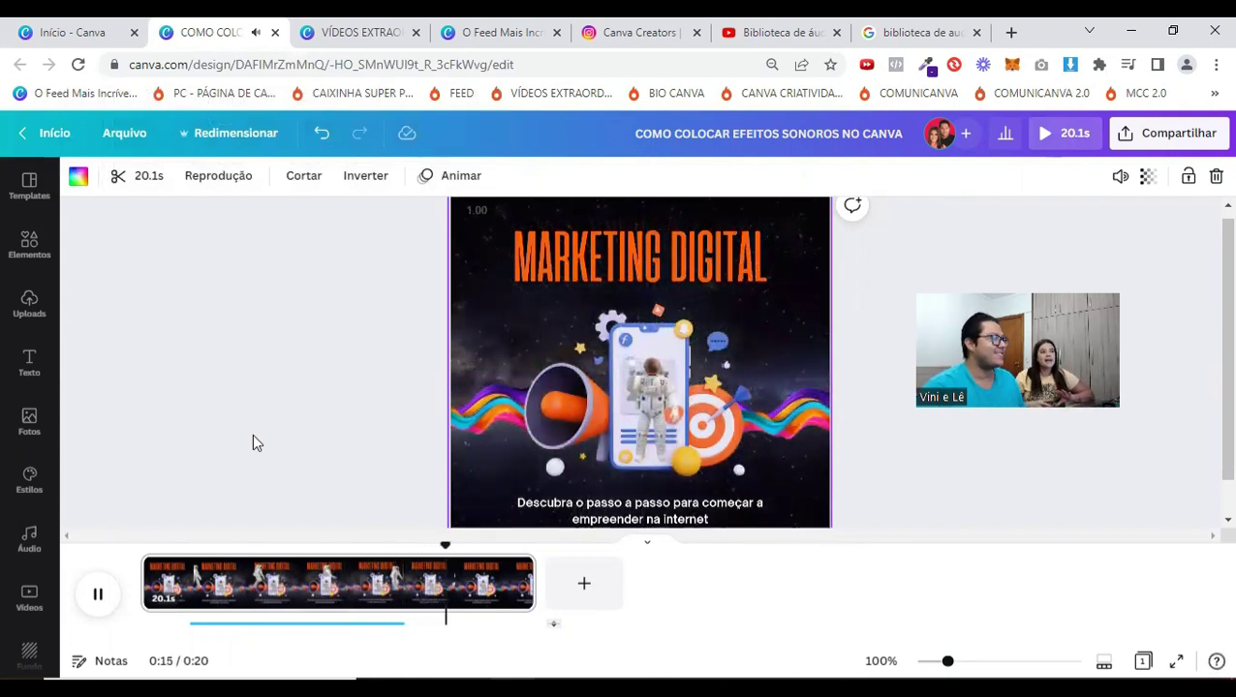
{"action": "left_click", "coordinate": [97, 597]}
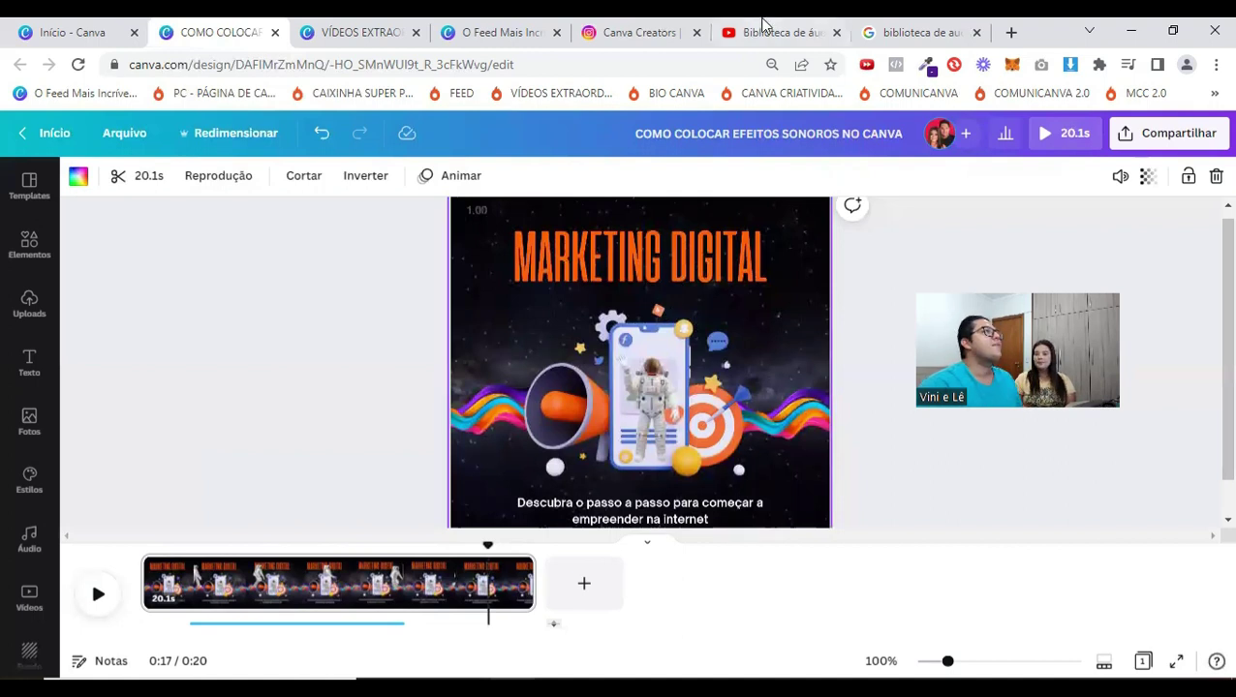
- Open the "Audio library - YouTube" result of the Google search "biblioteca de audio youtube" and close the duplicate library page
{"action": "left_click", "coordinate": [925, 29]}
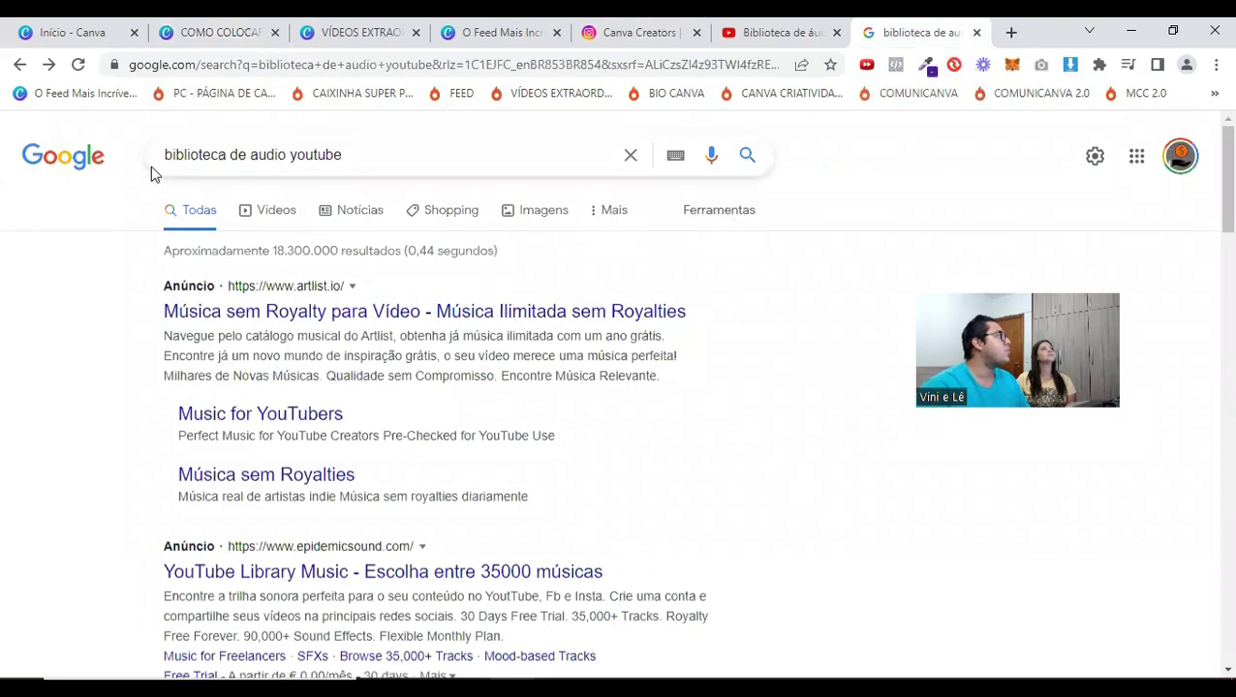
{"action": "left_click_drag", "start_coordinate": [168, 164], "coordinate": [378, 165]}
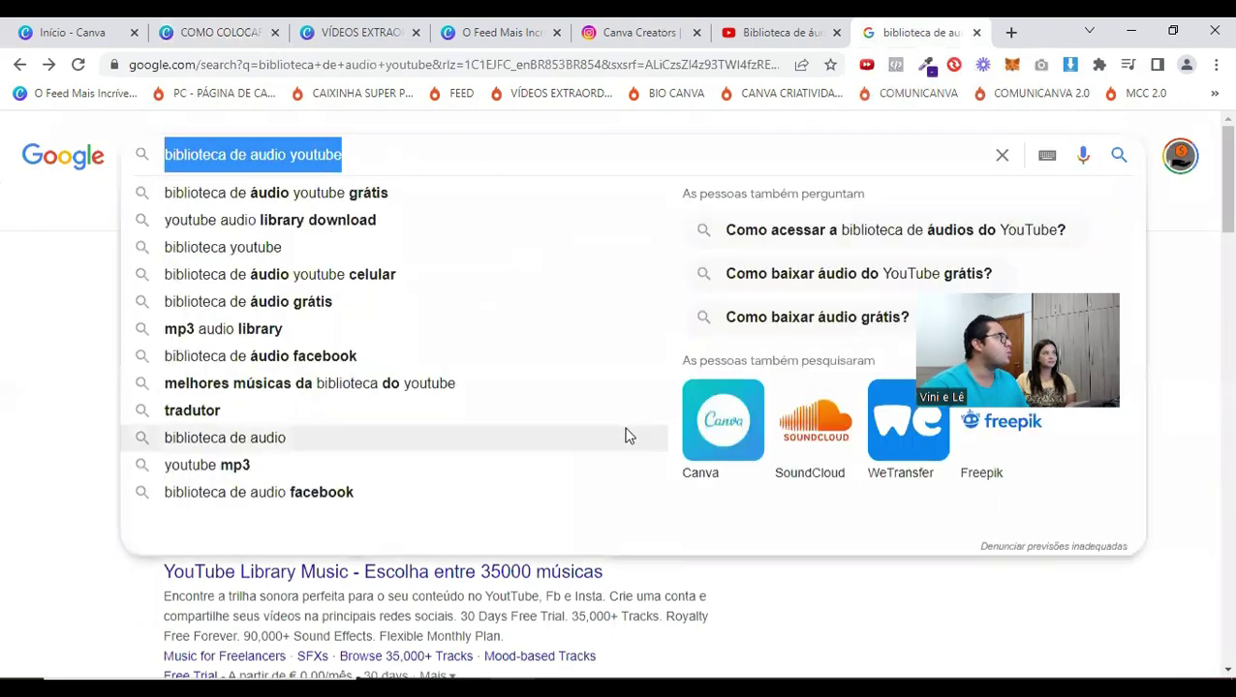
{"action": "left_click", "coordinate": [79, 279]}
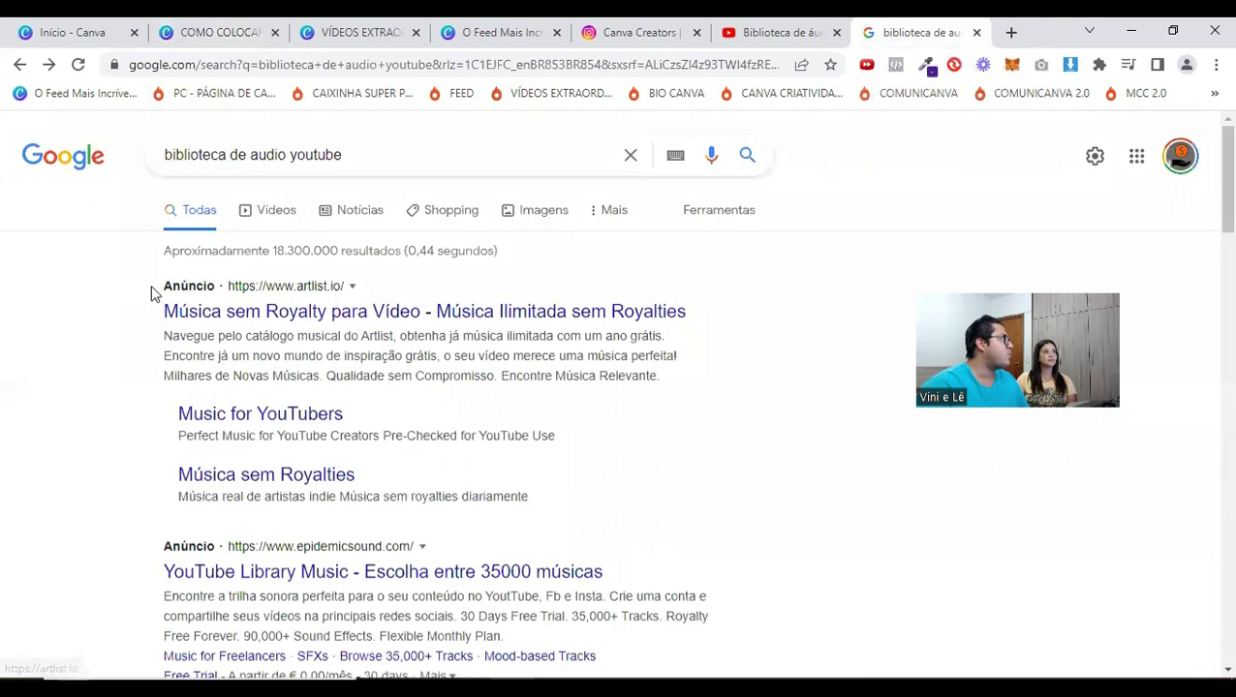
{"action": "scroll", "coordinate": [193, 368], "scroll_direction": "down", "scroll_amount": 3}
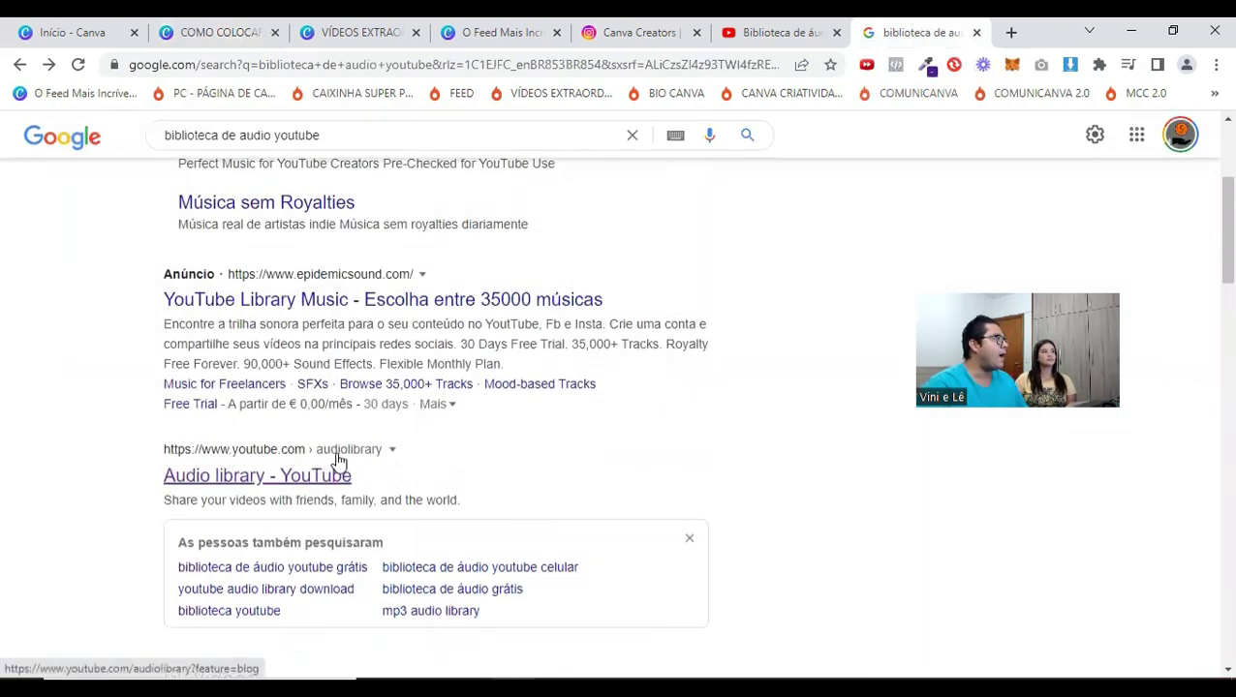
{"action": "left_click", "coordinate": [253, 479]}
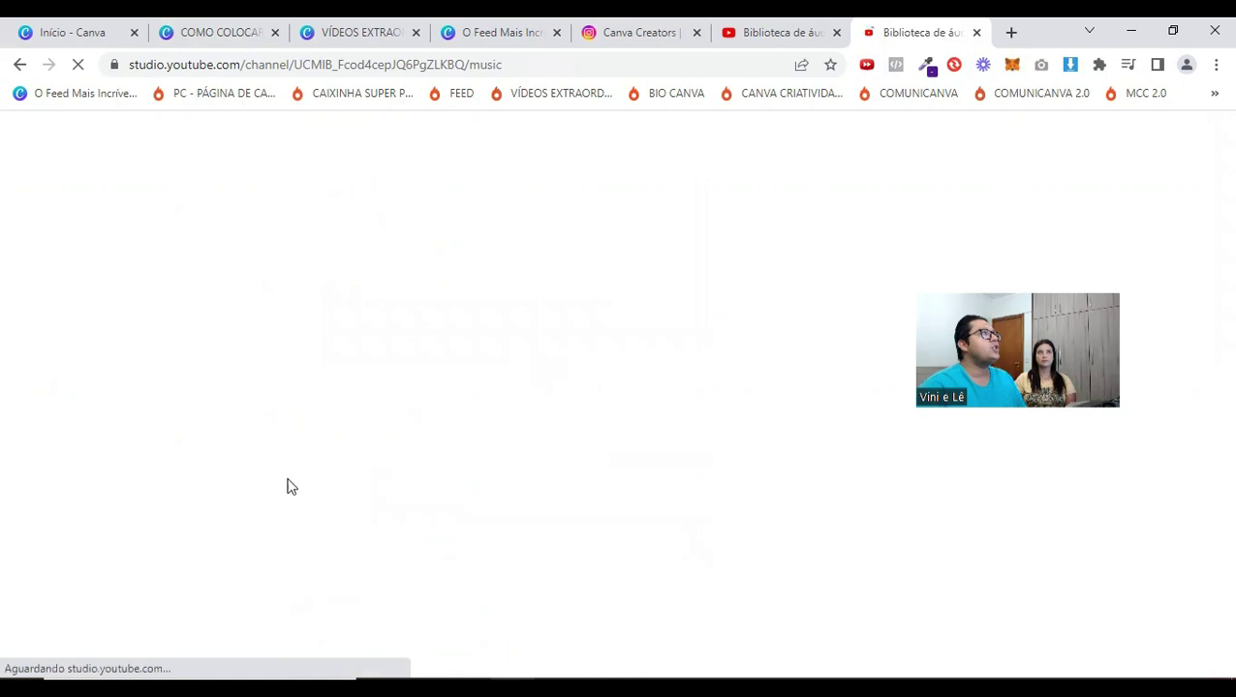
{"action": "left_click", "coordinate": [836, 32]}
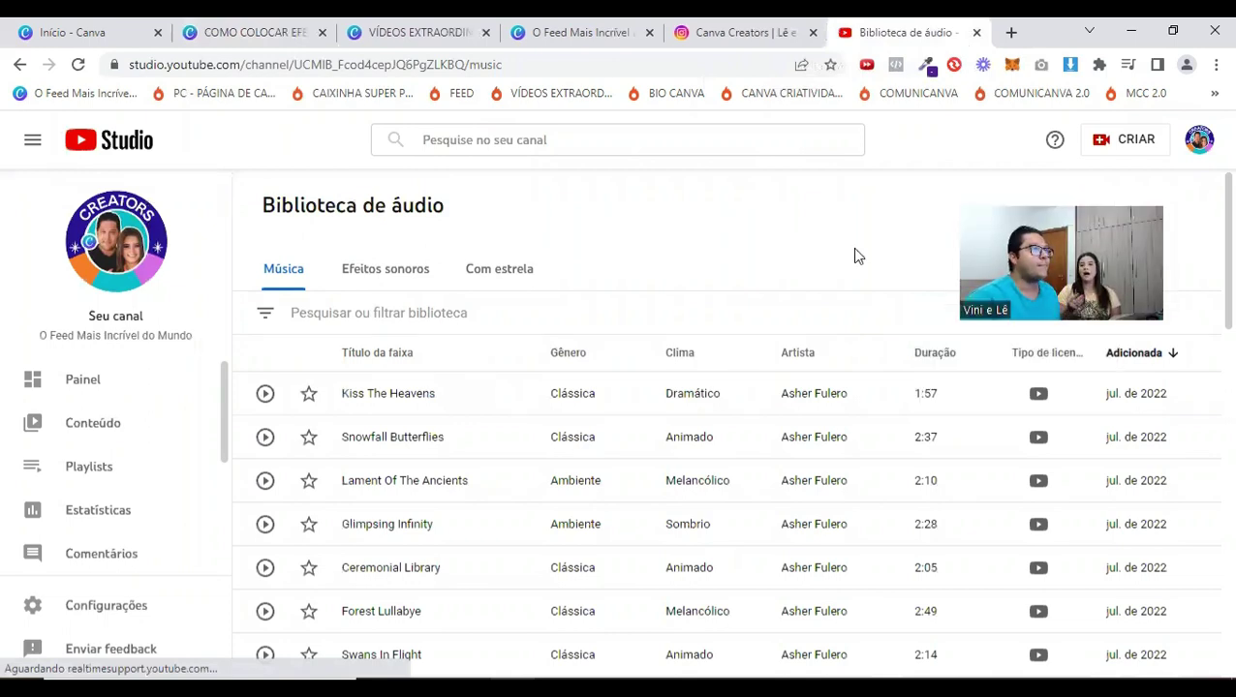
- Filter the sound effects in the YouTube Studio audio library by the word "walking"
{"action": "scroll", "coordinate": [152, 450], "scroll_direction": "down", "scroll_amount": 3}
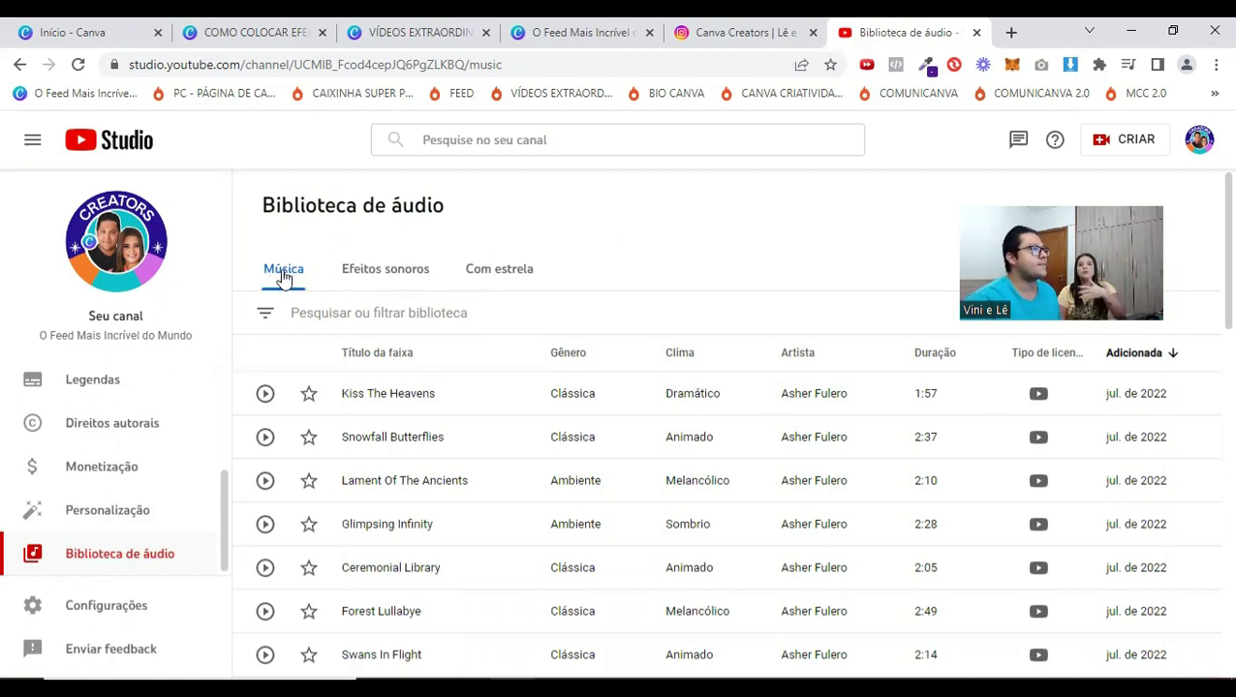
{"action": "left_click", "coordinate": [387, 276]}
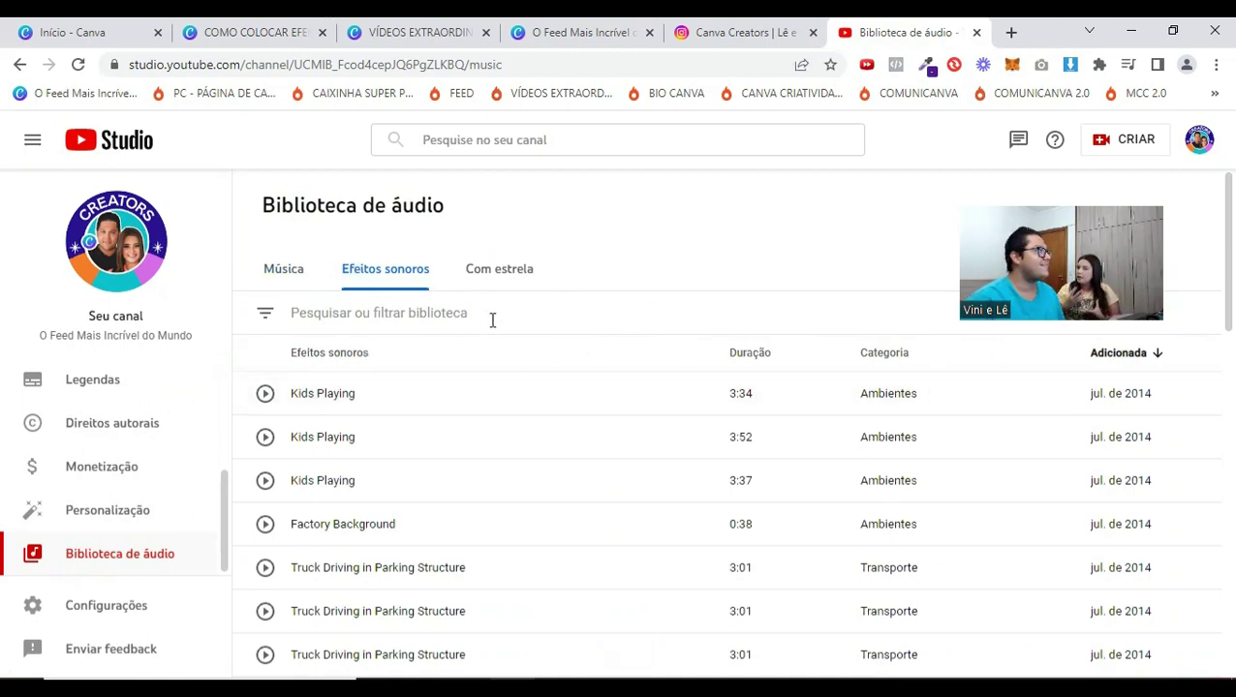
{"action": "left_click", "coordinate": [412, 316]}
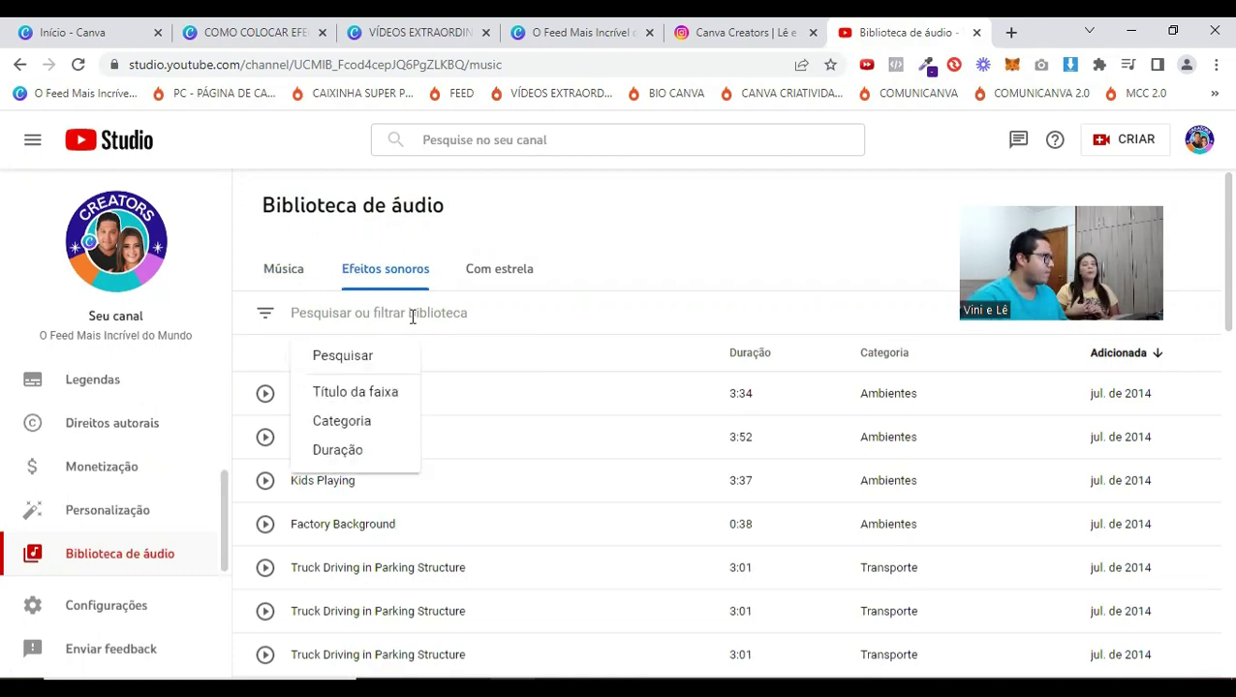
{"action": "type", "text": "walking"}
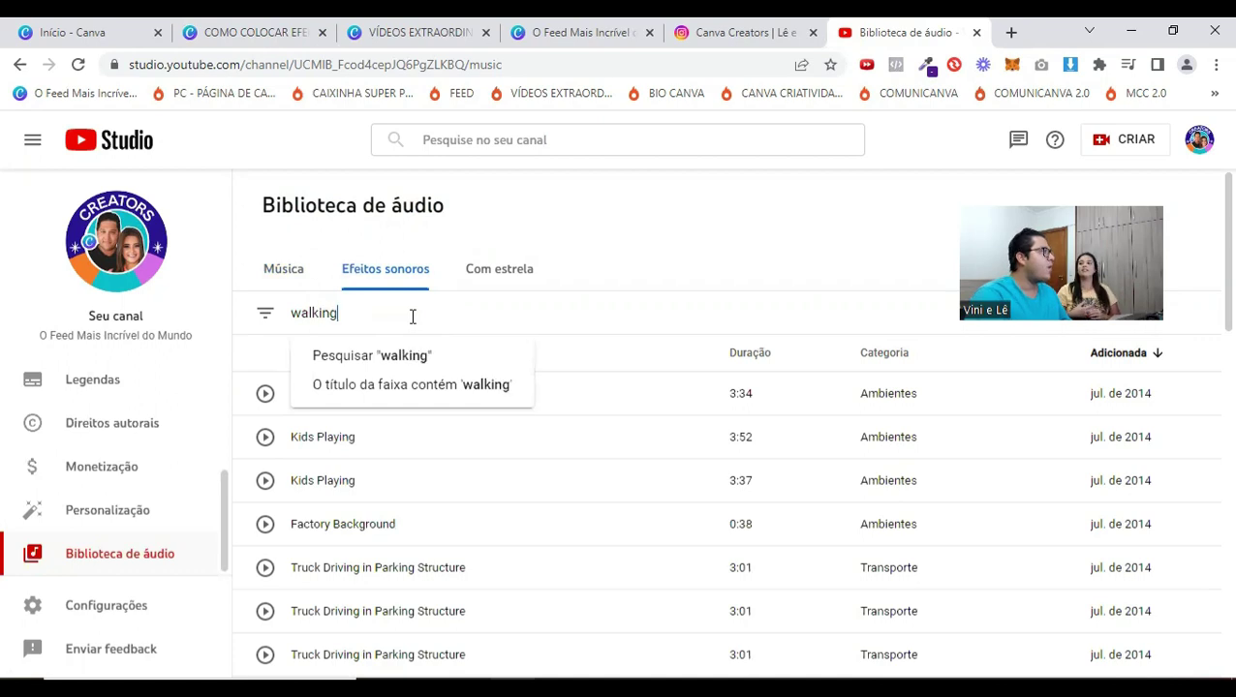
{"action": "key", "text": "Return"}
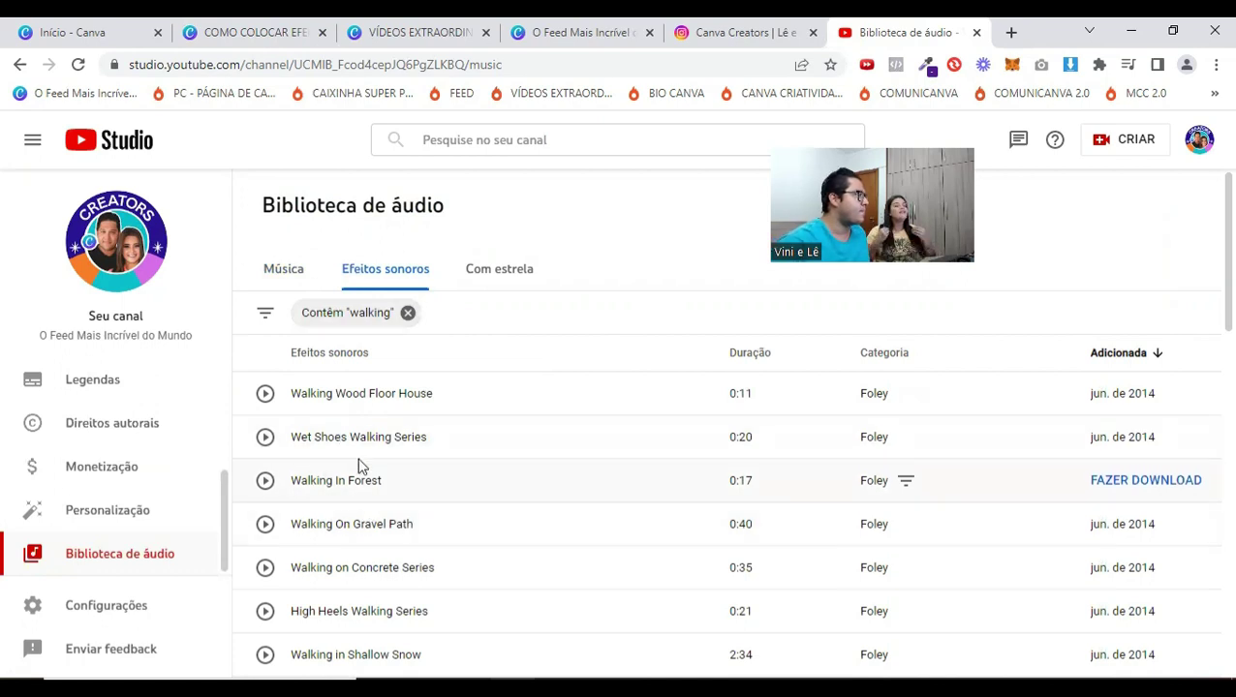
- Play the "Walking with Slippers On Wood" sound effect from the filtered list and raise the system volume
{"action": "scroll", "coordinate": [444, 441], "scroll_direction": "down", "scroll_amount": 1}
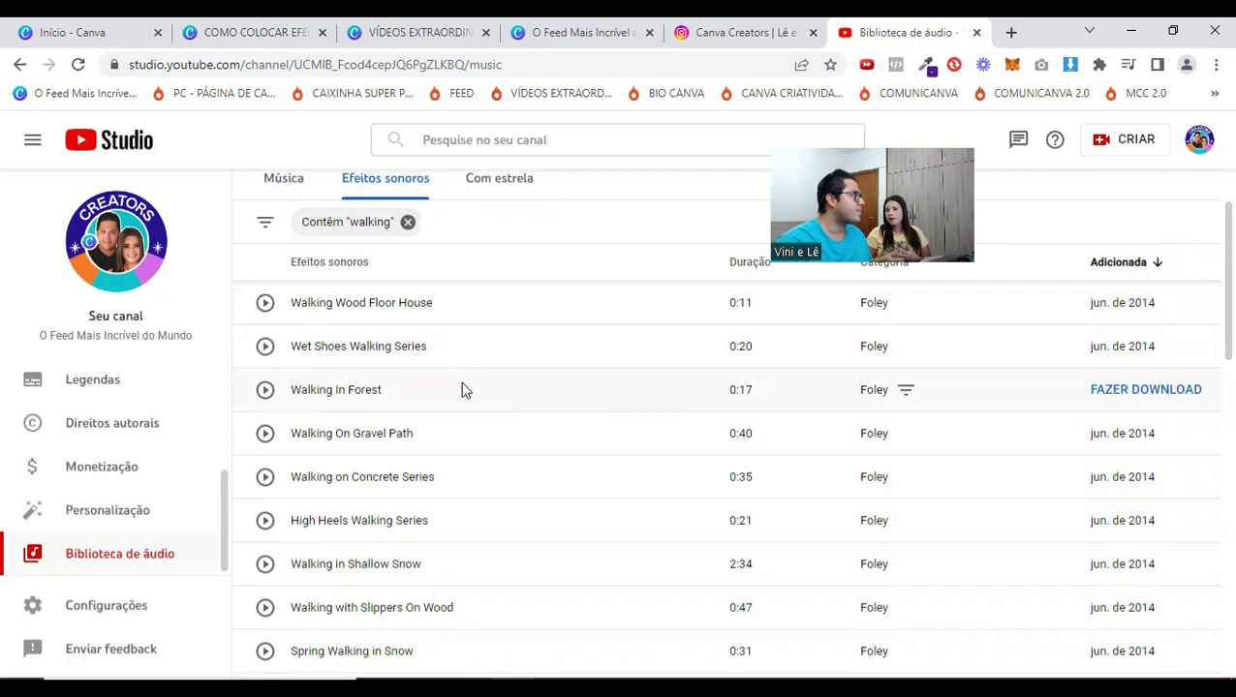
{"action": "scroll", "coordinate": [514, 403], "scroll_direction": "down", "scroll_amount": 1}
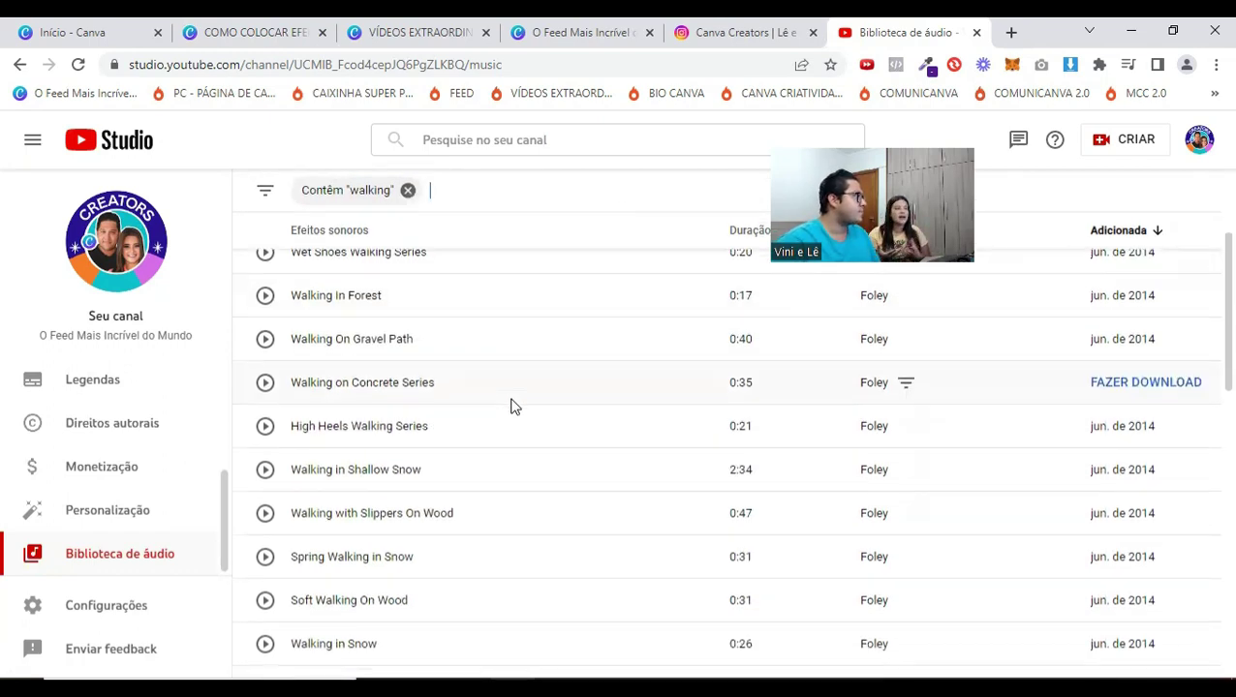
{"action": "scroll", "coordinate": [513, 407], "scroll_direction": "down", "scroll_amount": 1}
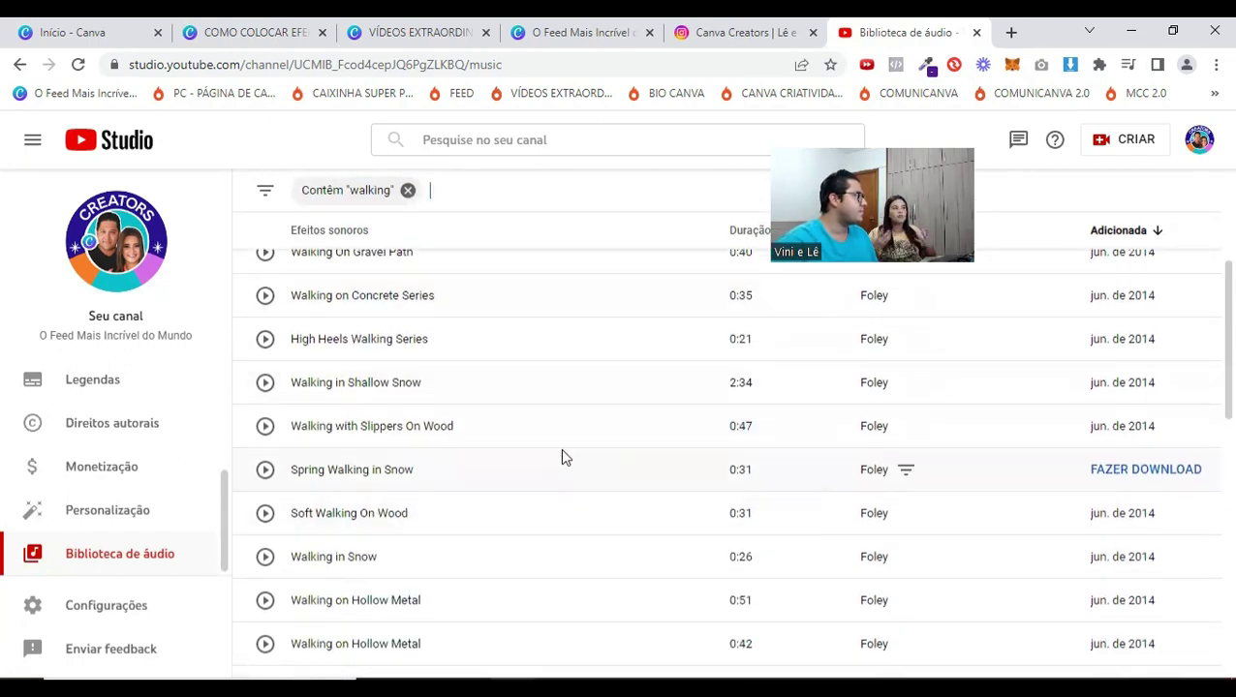
{"action": "left_click", "coordinate": [266, 427]}
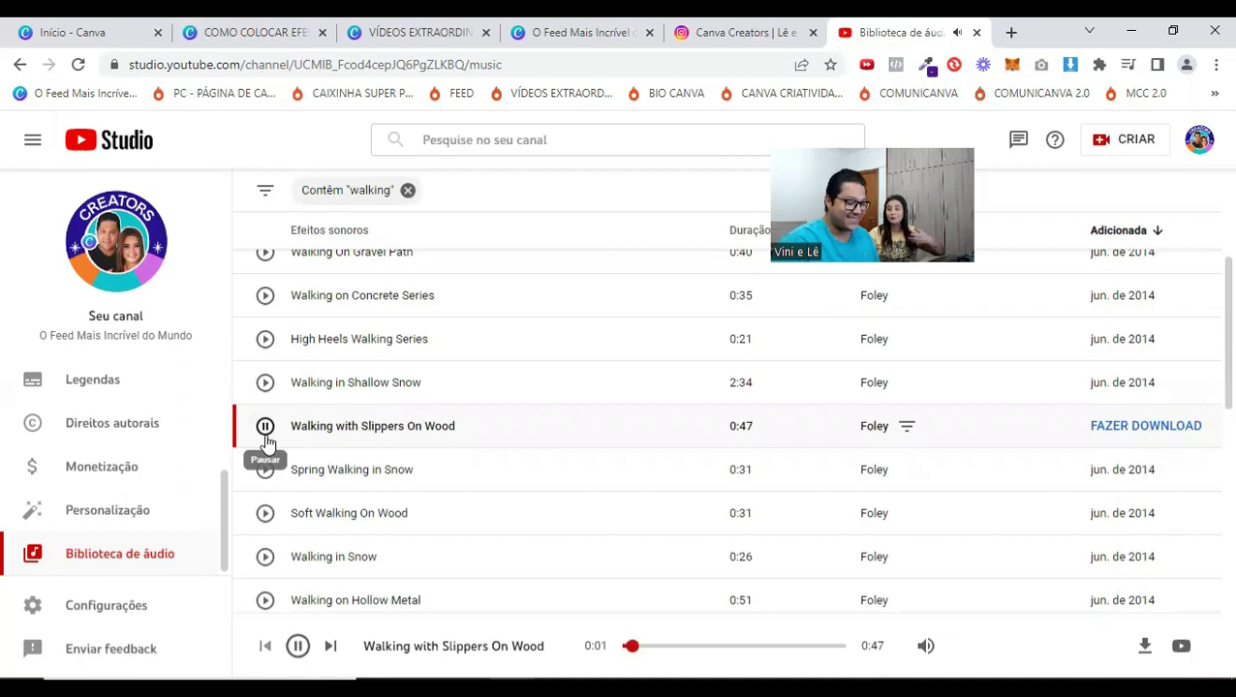
{"action": "key", "text": "XF86AudioRaiseVolume"}
{"action": "key", "text": "XF86AudioRaiseVolume"}
{"action": "key", "text": "XF86AudioRaiseVolume"}
{"action": "key", "text": "XF86AudioRaiseVolume"}
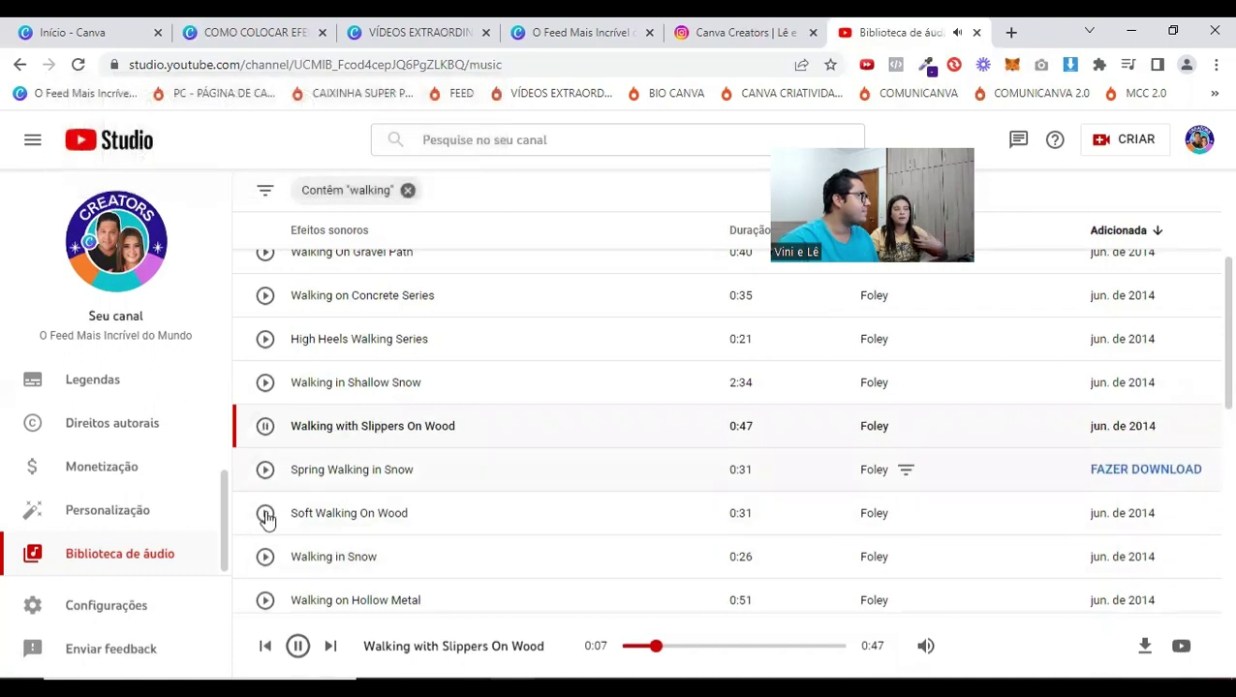
- Look through more walking effects and play "Wet Shoes Walking Series" and "Walking In Forest"
{"action": "scroll", "coordinate": [344, 484], "scroll_direction": "down", "scroll_amount": 1}
{"action": "scroll", "coordinate": [334, 475], "scroll_direction": "down", "scroll_amount": 2}
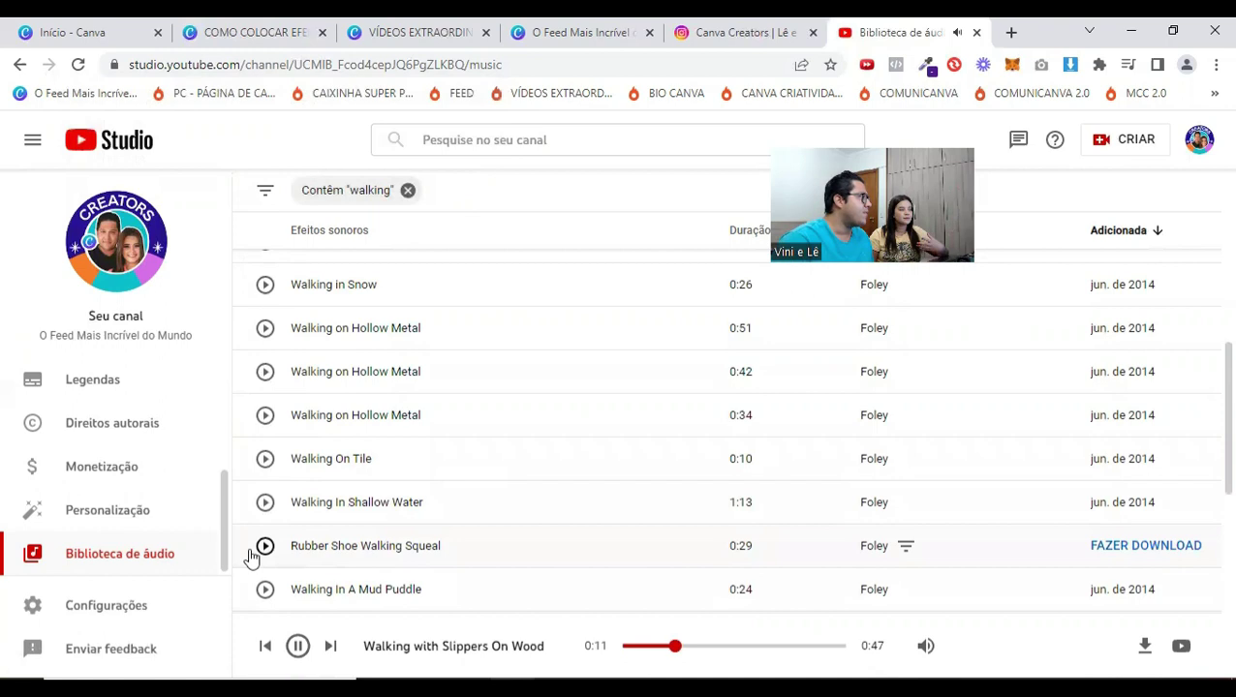
{"action": "scroll", "coordinate": [468, 494], "scroll_direction": "up", "scroll_amount": 3}
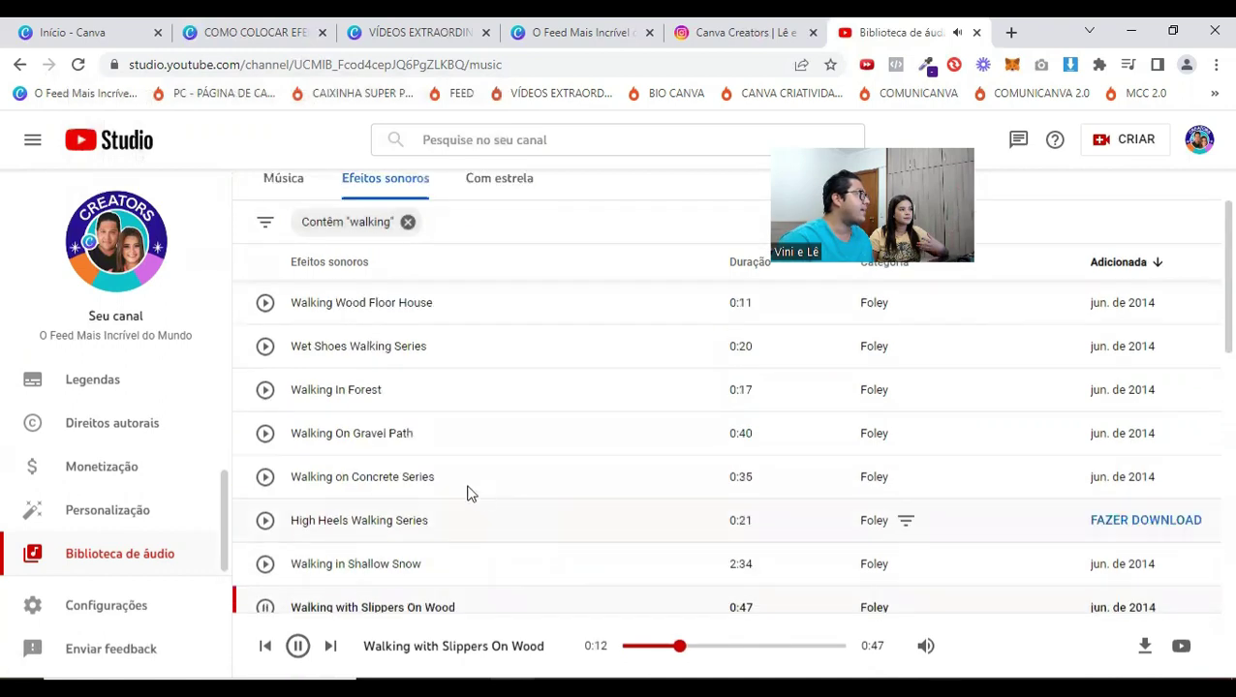
{"action": "left_click", "coordinate": [265, 348]}
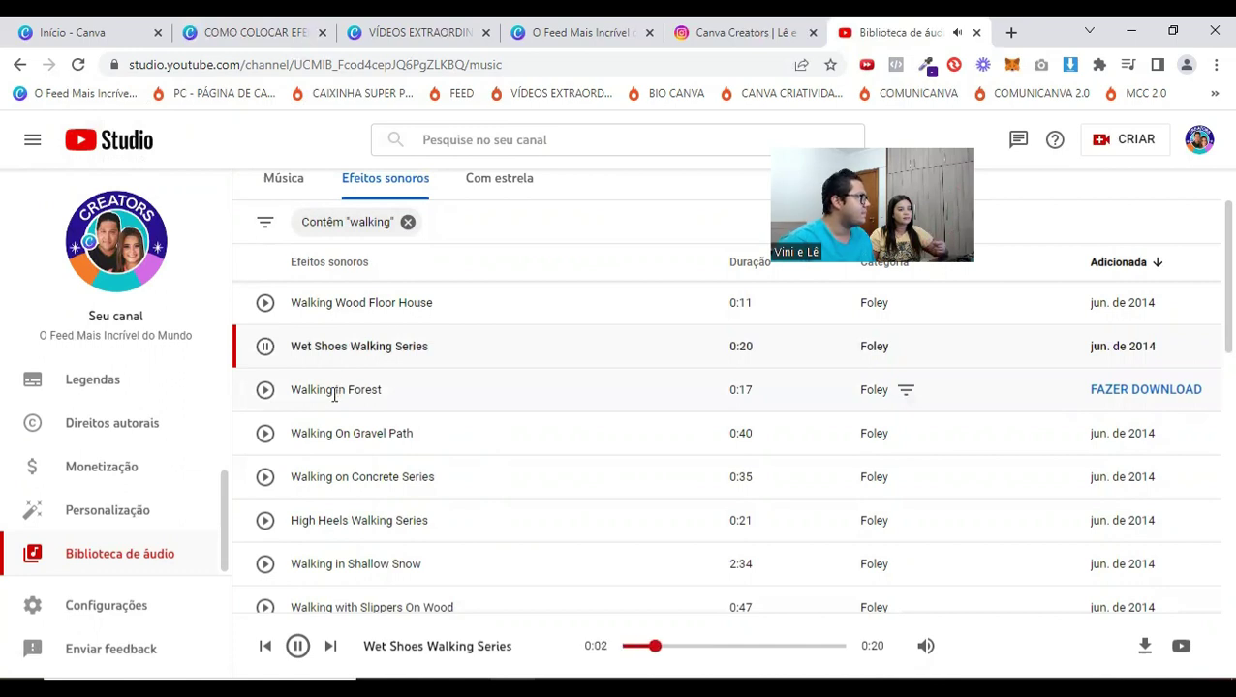
{"action": "left_click", "coordinate": [262, 393]}
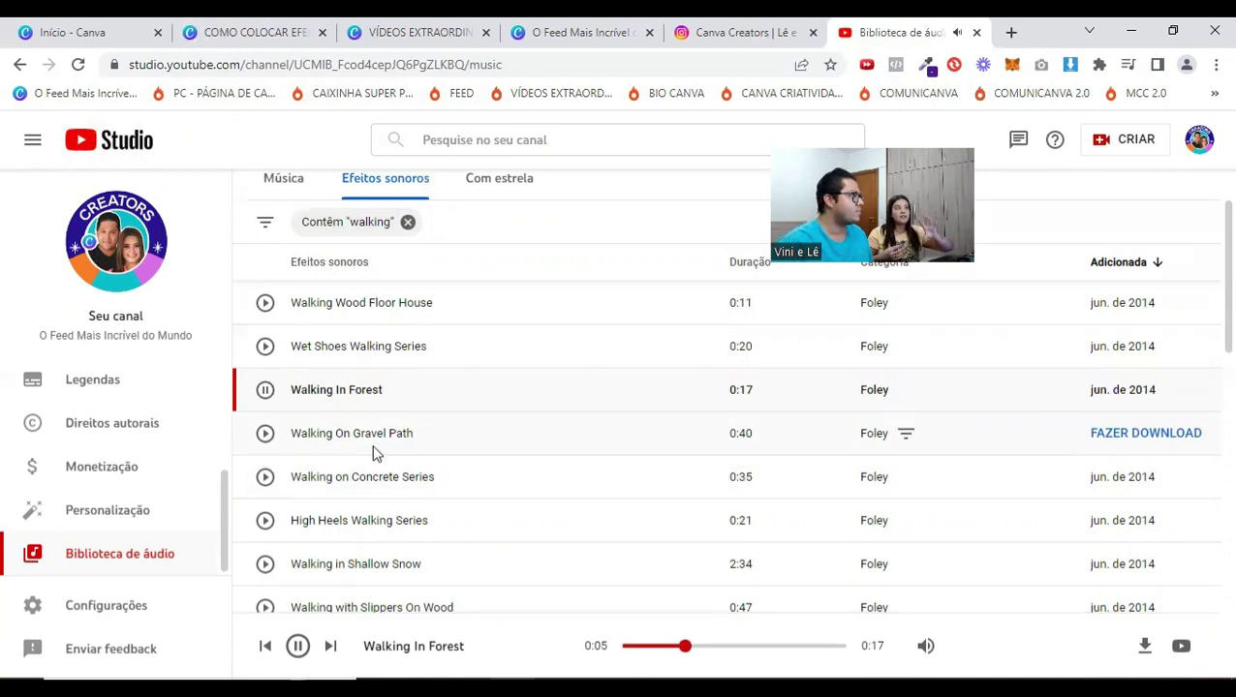
- Pause "Walking In Forest" and set the walking effects list to show 100 rows per page
{"action": "left_click", "coordinate": [264, 390]}
{"action": "scroll", "coordinate": [639, 450], "scroll_direction": "down", "scroll_amount": 5}
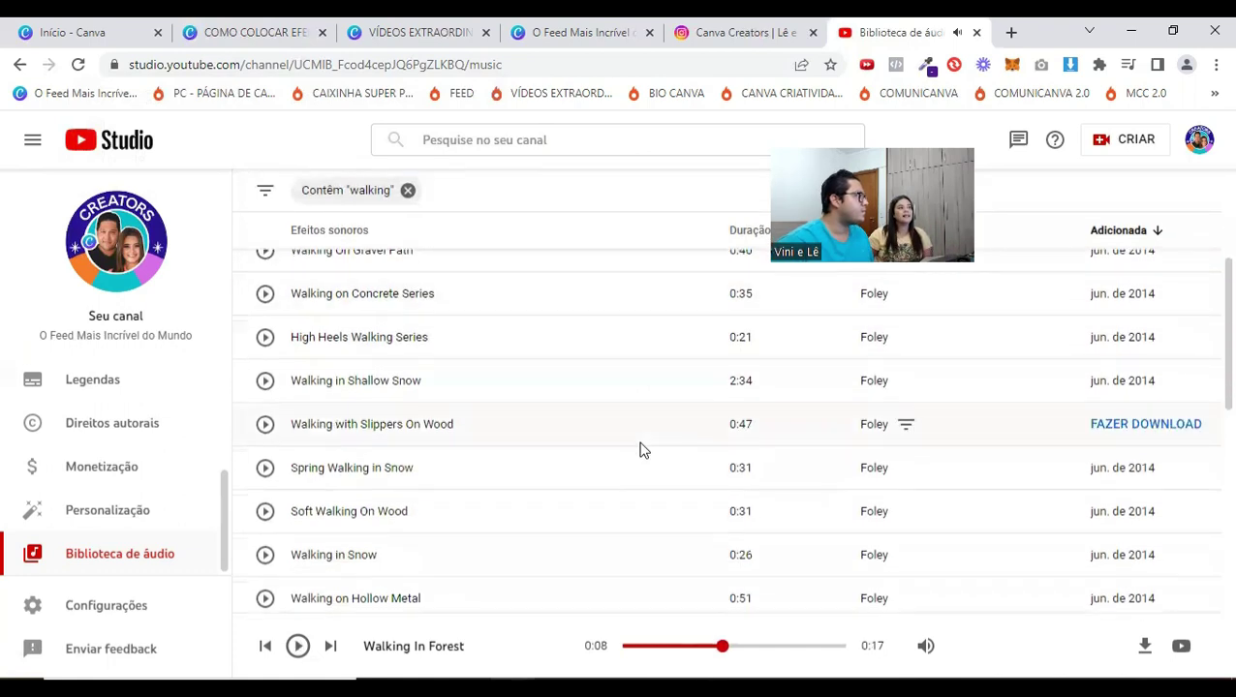
{"action": "scroll", "coordinate": [639, 450], "scroll_direction": "down", "scroll_amount": 2}
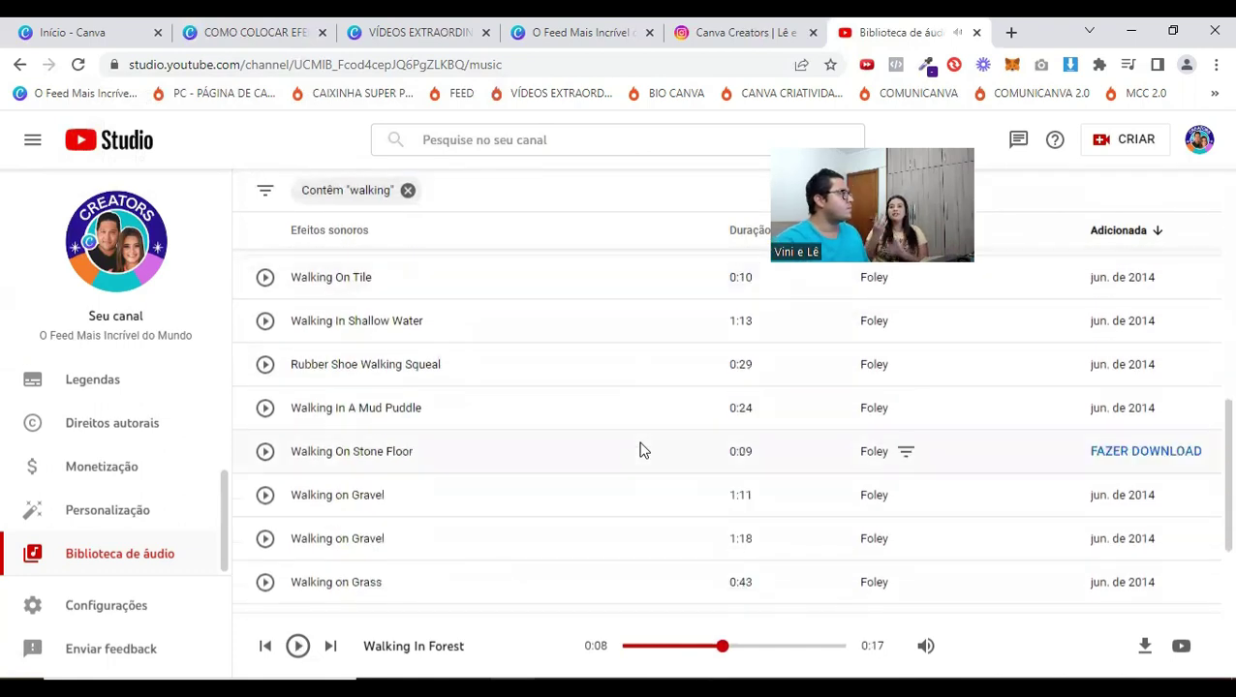
{"action": "scroll", "coordinate": [639, 449], "scroll_direction": "down", "scroll_amount": 3}
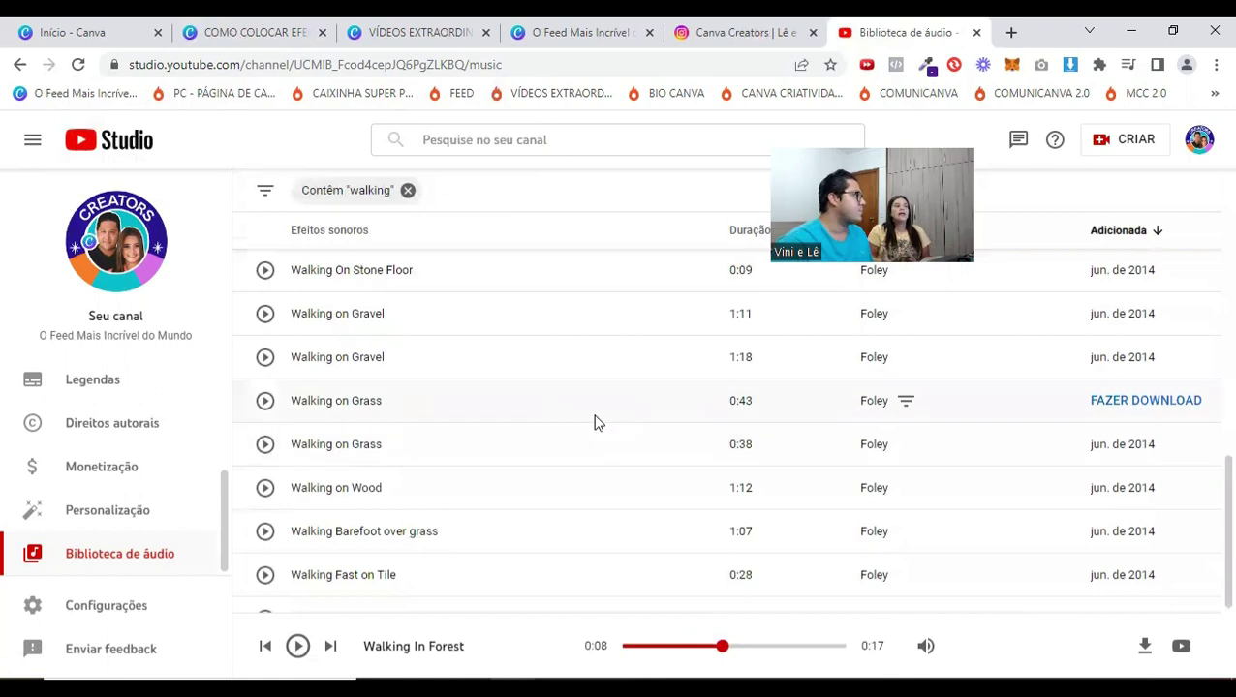
{"action": "scroll", "coordinate": [595, 423], "scroll_direction": "down", "scroll_amount": 2}
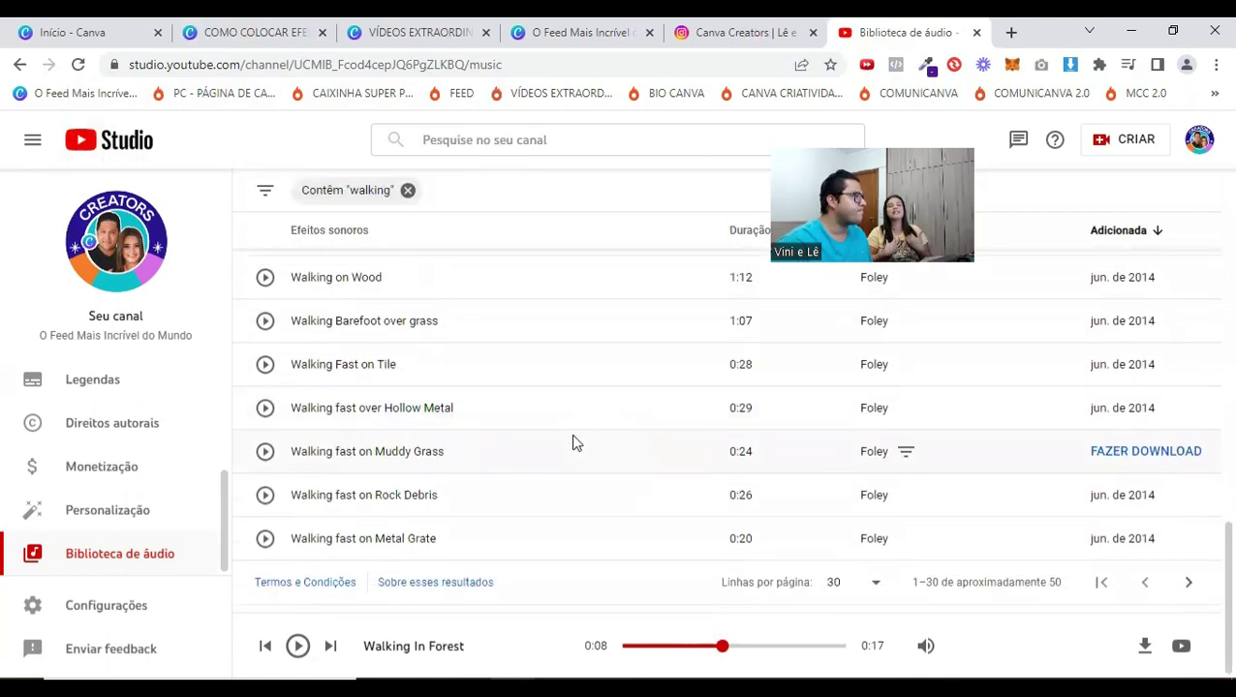
{"action": "left_click", "coordinate": [874, 587]}
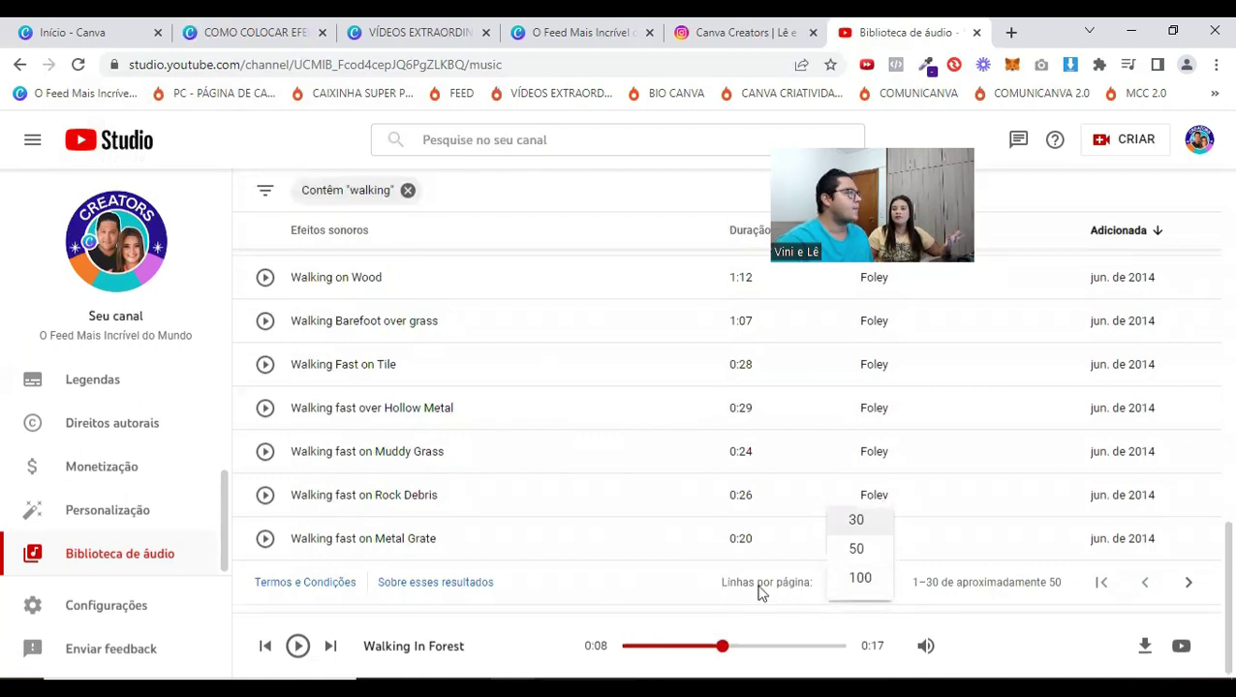
{"action": "left_click", "coordinate": [860, 579]}
- Browse the extended list and preview the "Walking Fast on Tile" and "Soft Walking On Wood" sound effects
{"action": "scroll", "coordinate": [574, 319], "scroll_direction": "down", "scroll_amount": 2}
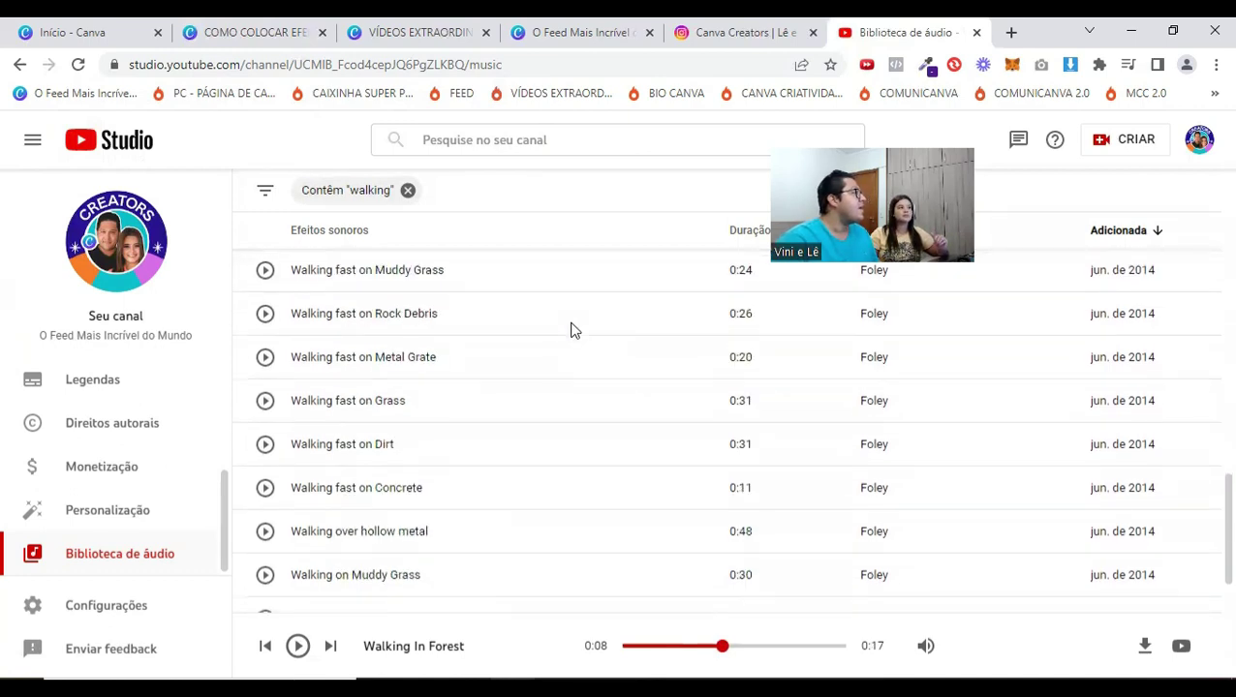
{"action": "scroll", "coordinate": [543, 379], "scroll_direction": "down", "scroll_amount": 3}
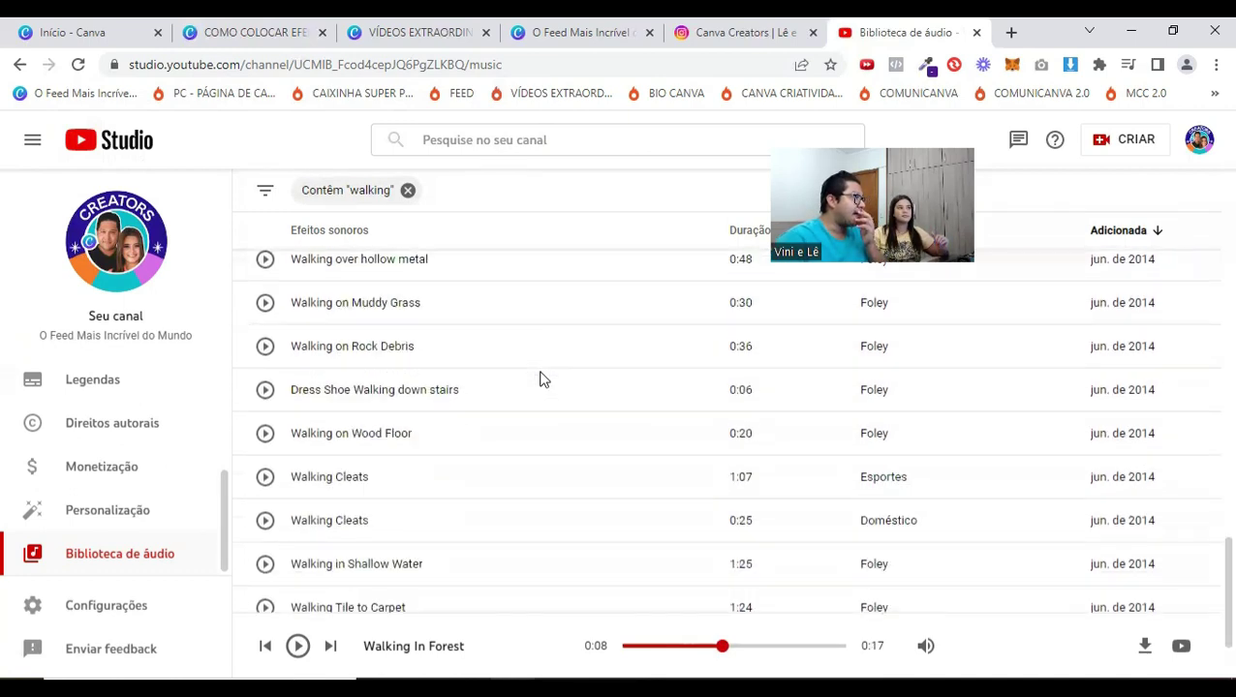
{"action": "scroll", "coordinate": [503, 438], "scroll_direction": "up", "scroll_amount": 8}
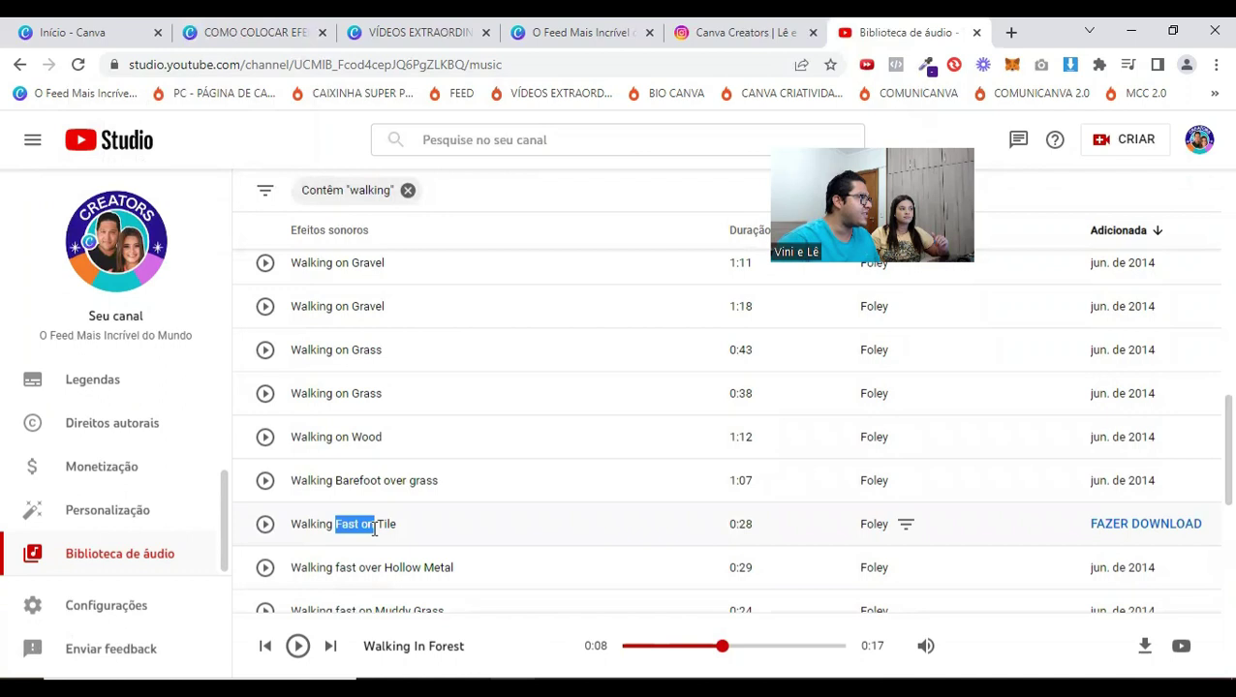
{"action": "left_click", "coordinate": [268, 527]}
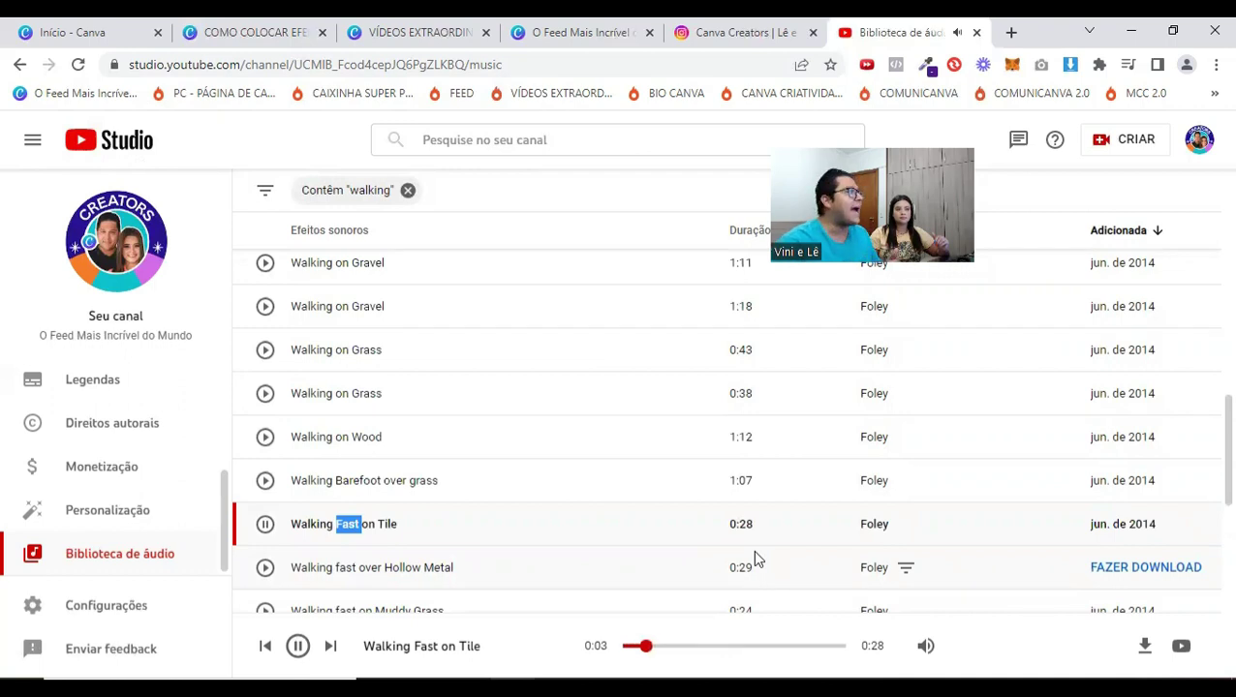
{"action": "left_click", "coordinate": [268, 528]}
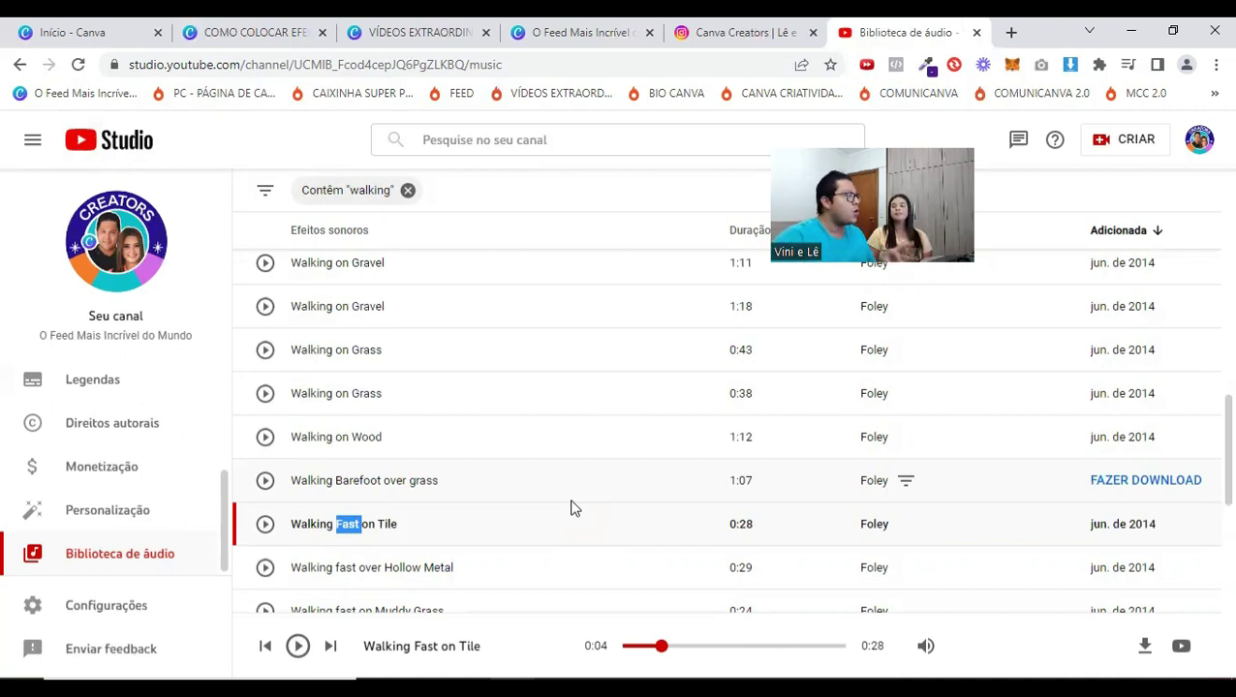
{"action": "scroll", "coordinate": [572, 509], "scroll_direction": "up", "scroll_amount": 6}
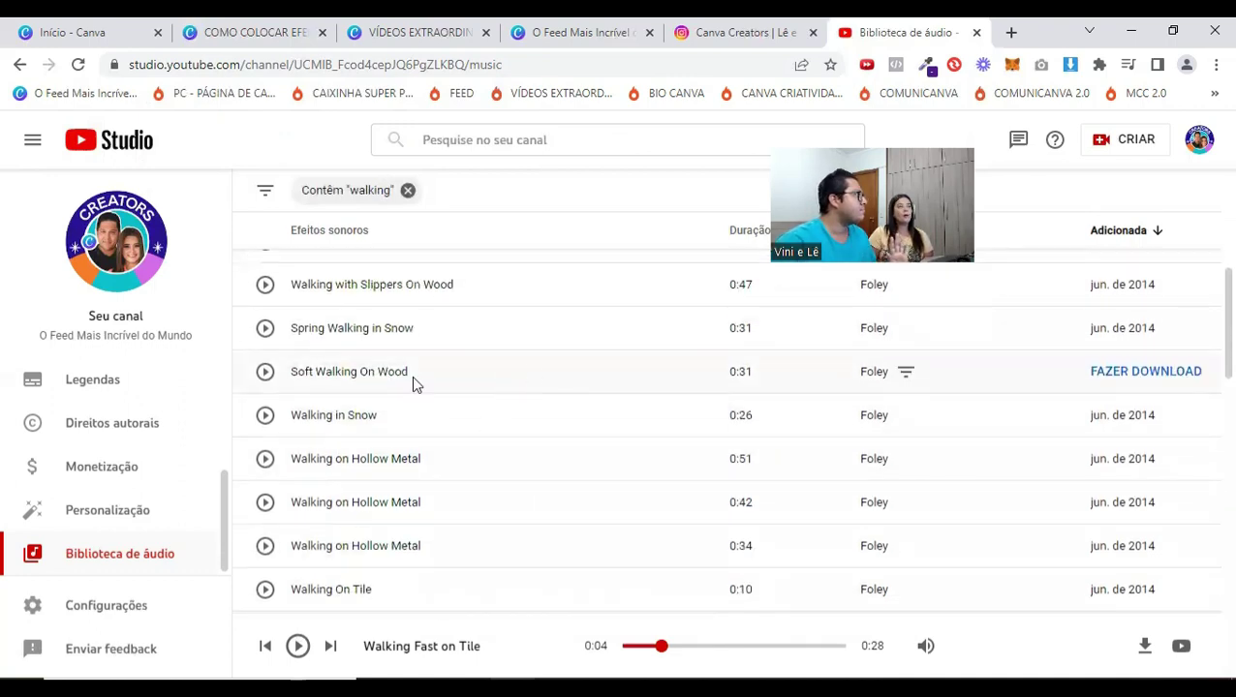
{"action": "left_click", "coordinate": [266, 374]}
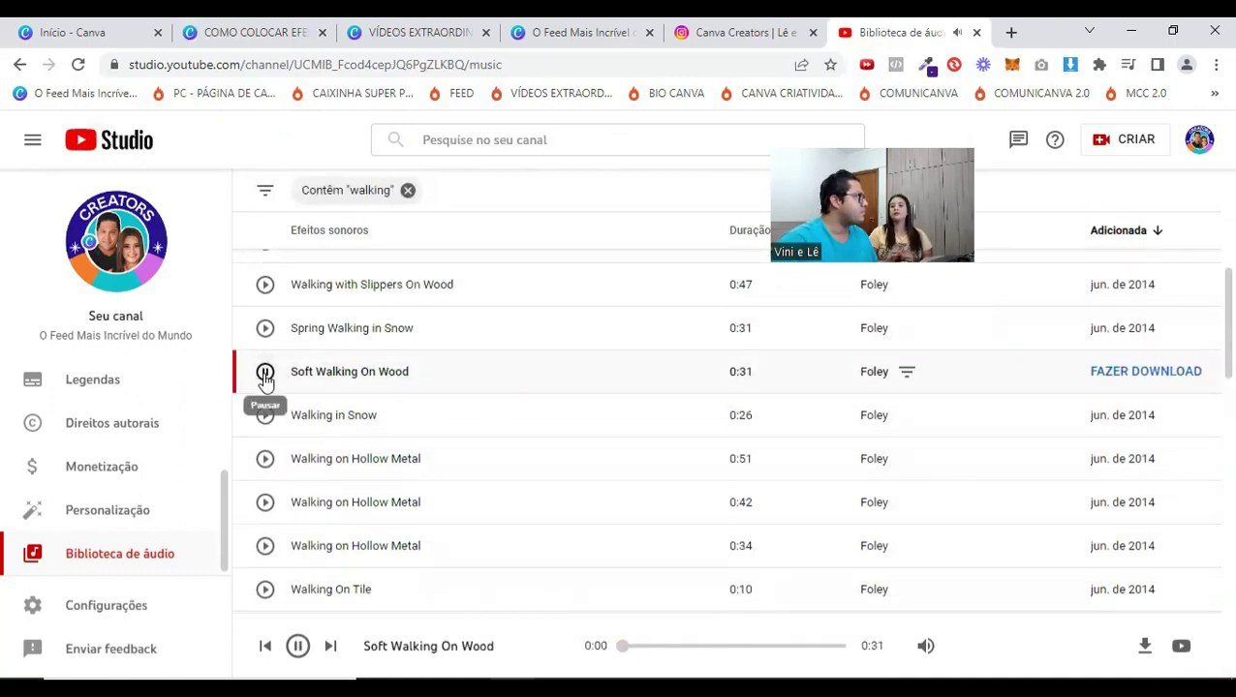
{"action": "left_click", "coordinate": [266, 374]}
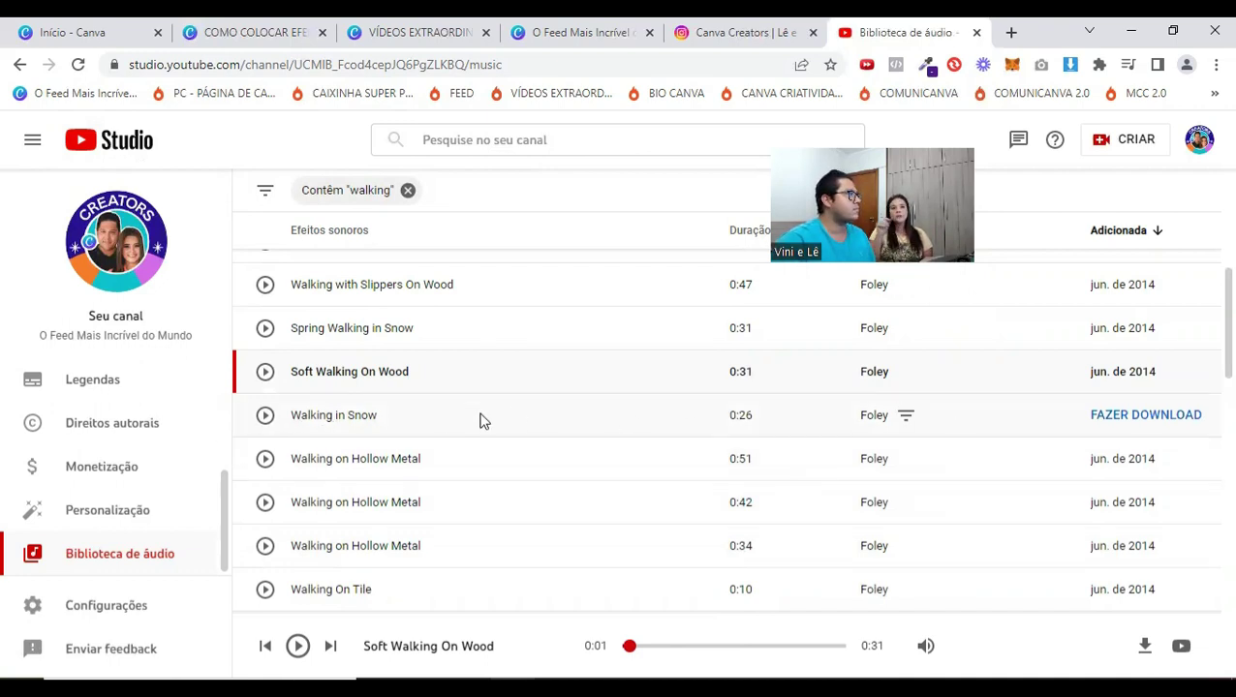
- Download the "Walking in Snow" sound effect as an MP3 file to the Downloads folder
{"action": "left_click", "coordinate": [1180, 418]}
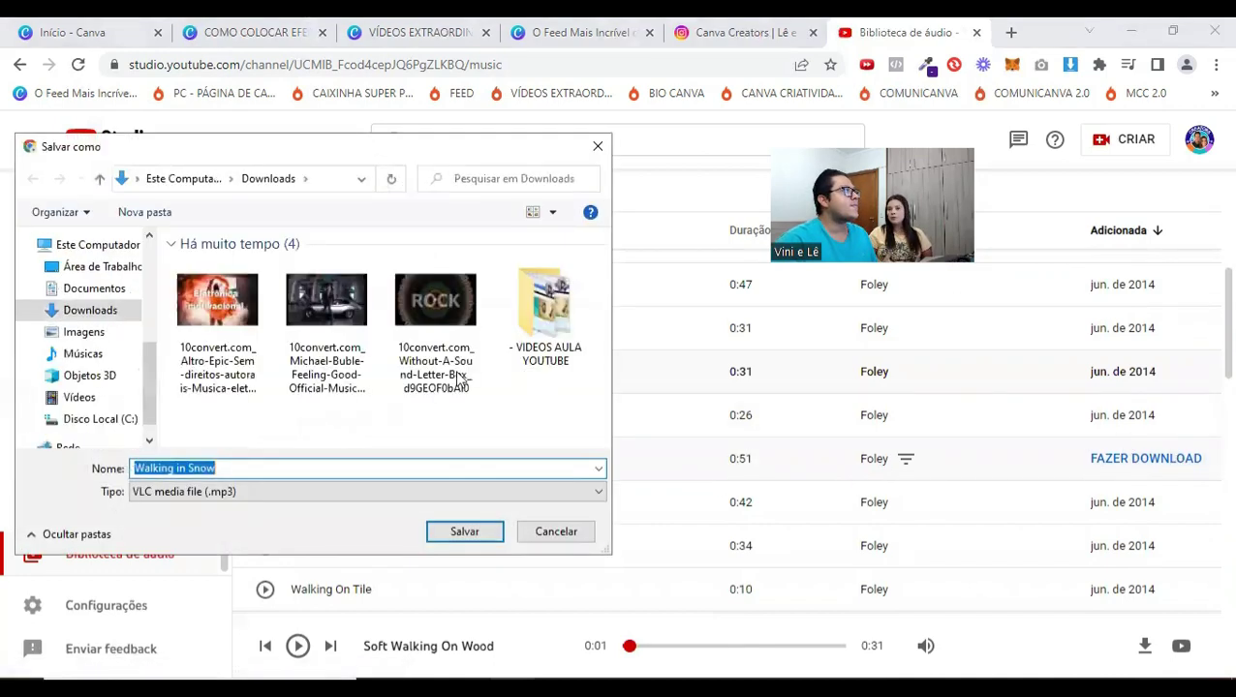
{"action": "left_click", "coordinate": [466, 535]}
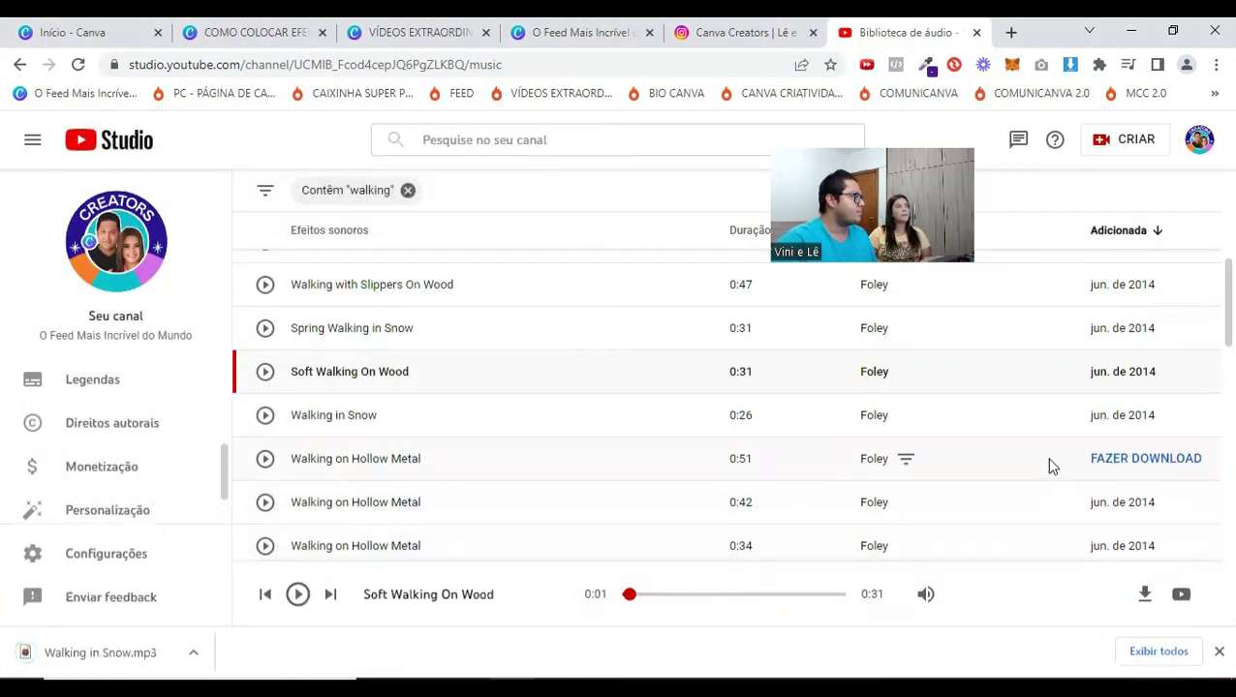
- Switch to the Canva design "COMO COLOCAR EFEITOS SONOROS NO CANVA" and upload Walking in Snow.mp3 to it
{"action": "left_click", "coordinate": [272, 29]}
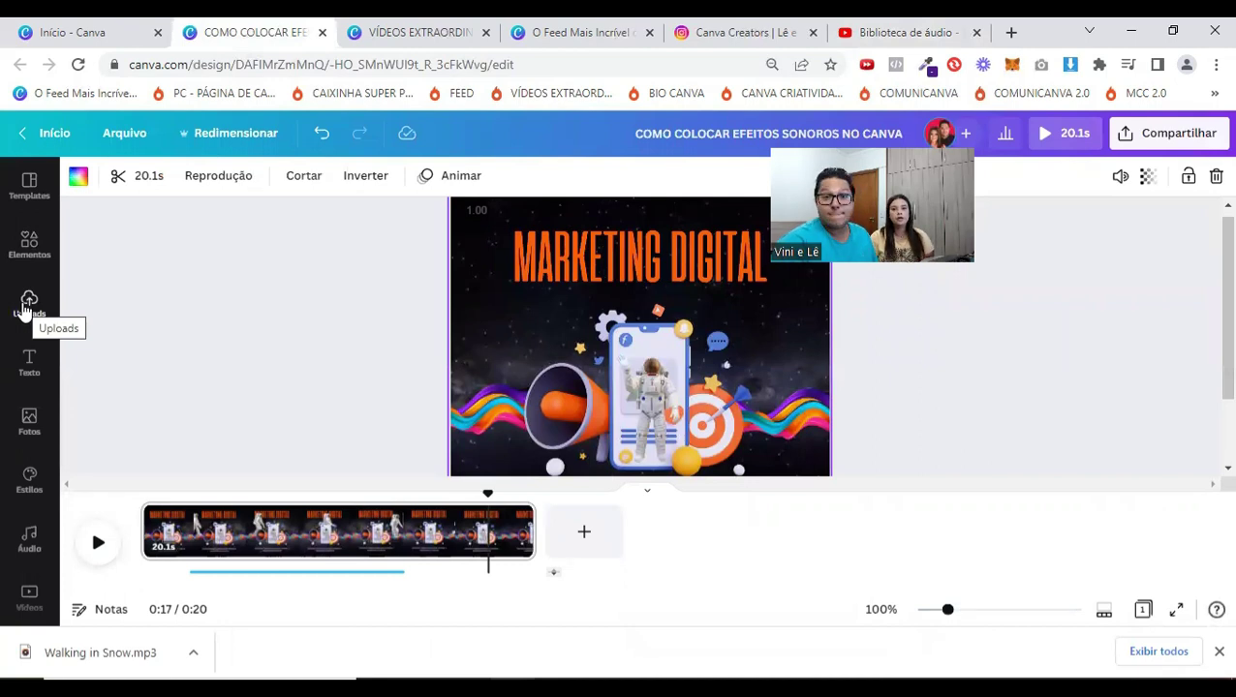
{"action": "left_click", "coordinate": [82, 27]}
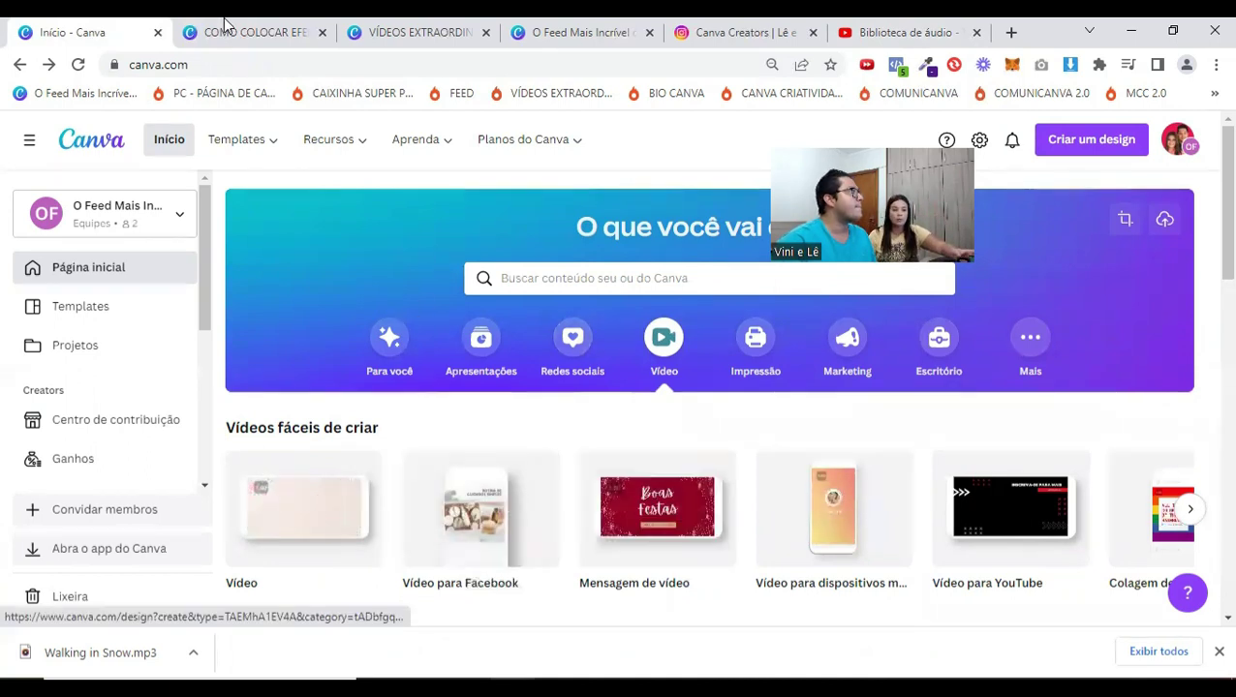
{"action": "left_click", "coordinate": [273, 29]}
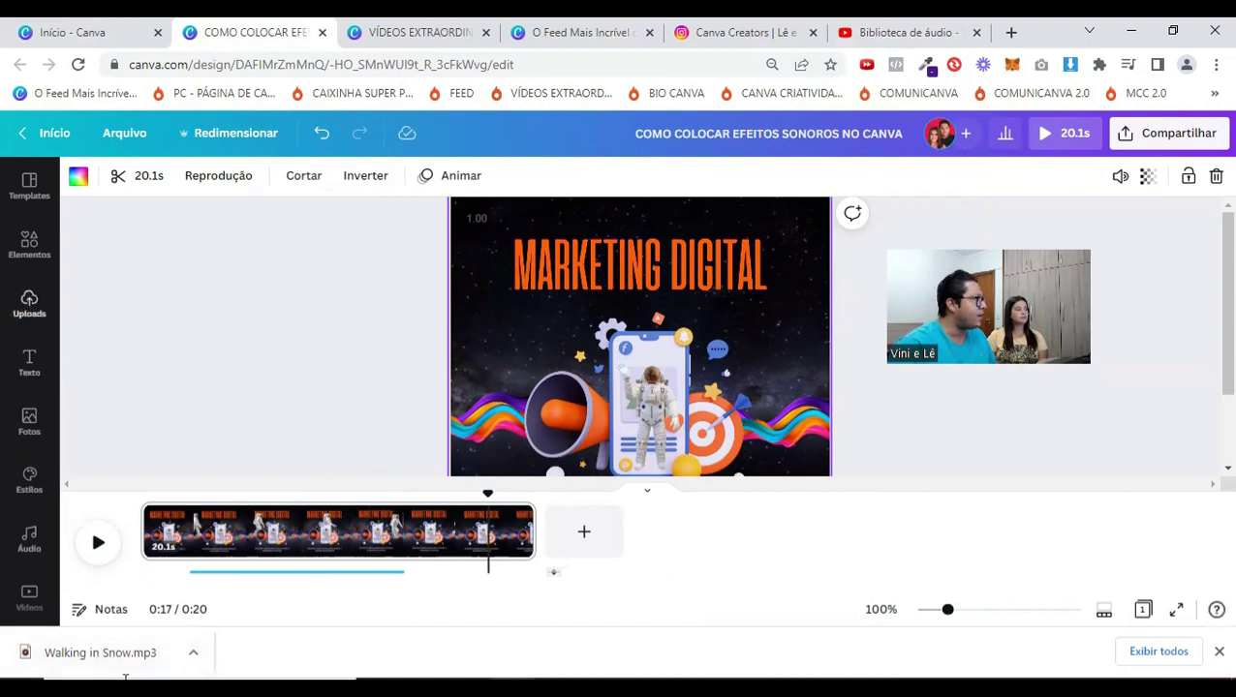
{"action": "left_click_drag", "start_coordinate": [109, 659], "coordinate": [235, 415]}
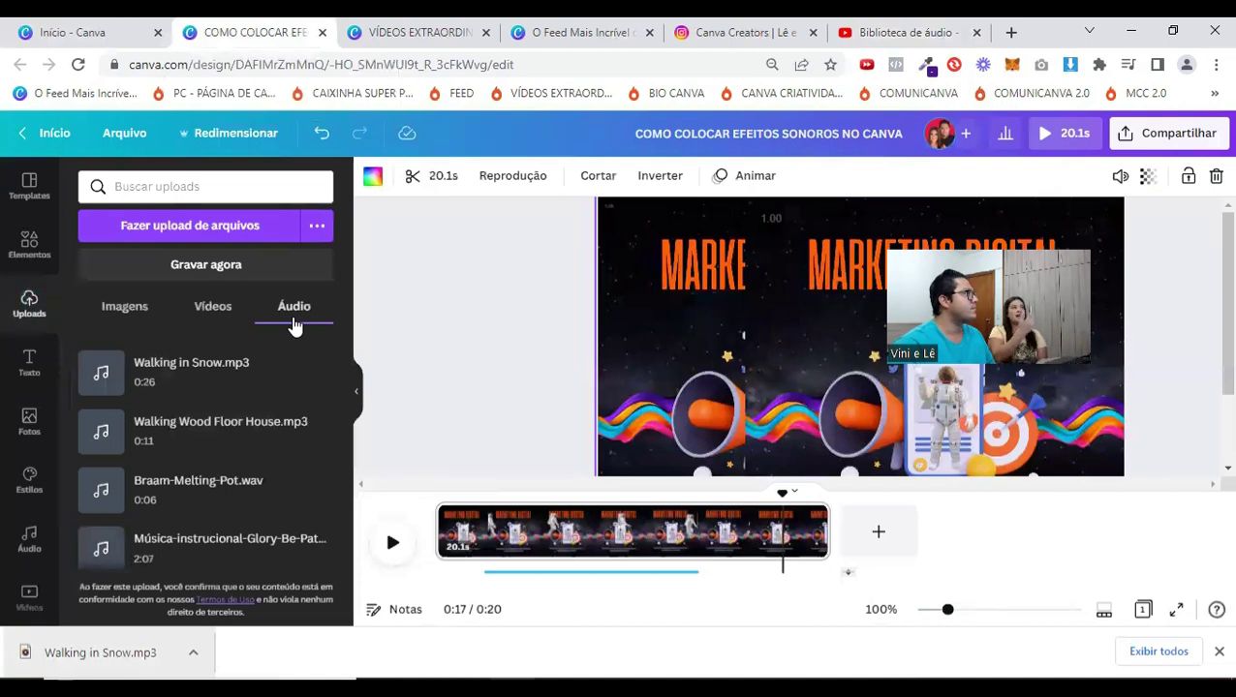
{"action": "left_click", "coordinate": [211, 228]}
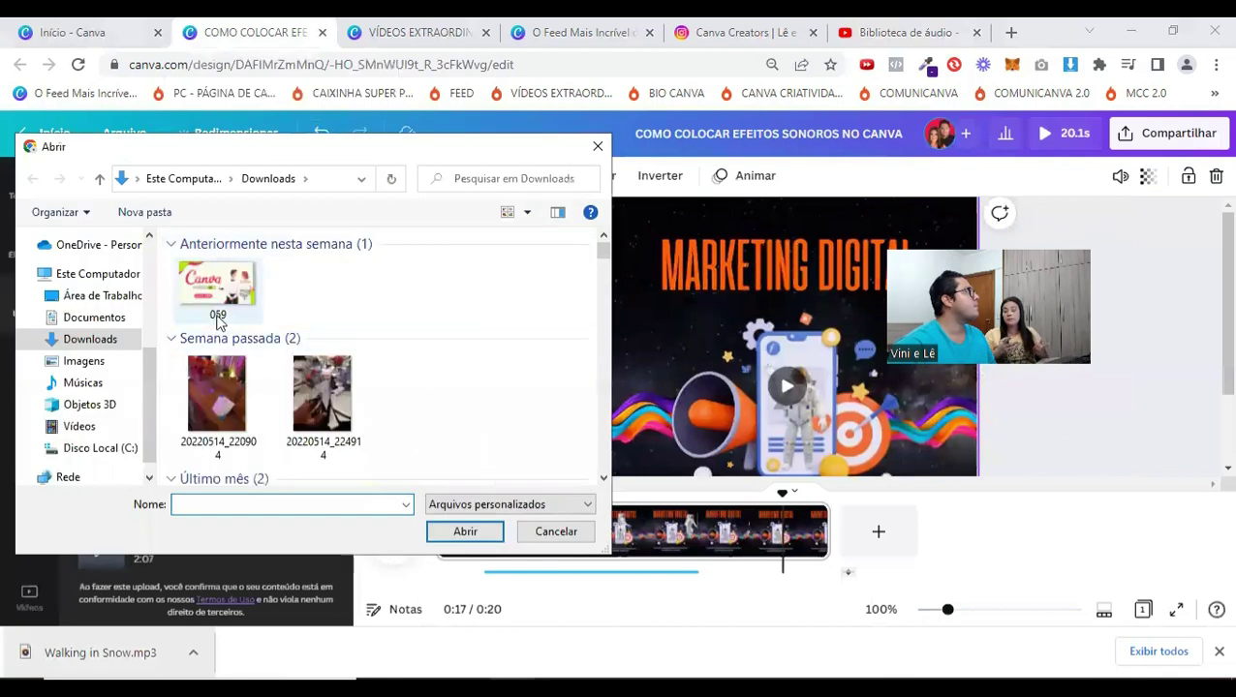
{"action": "left_click", "coordinate": [101, 338]}
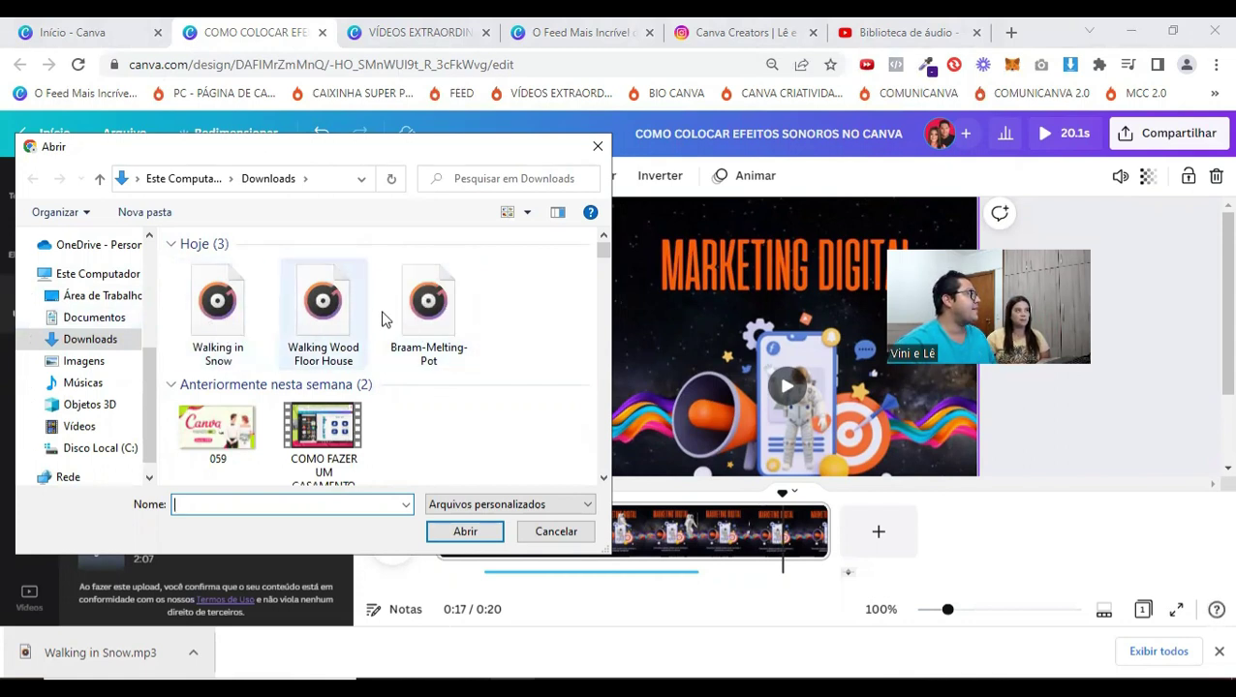
{"action": "left_click", "coordinate": [556, 532]}
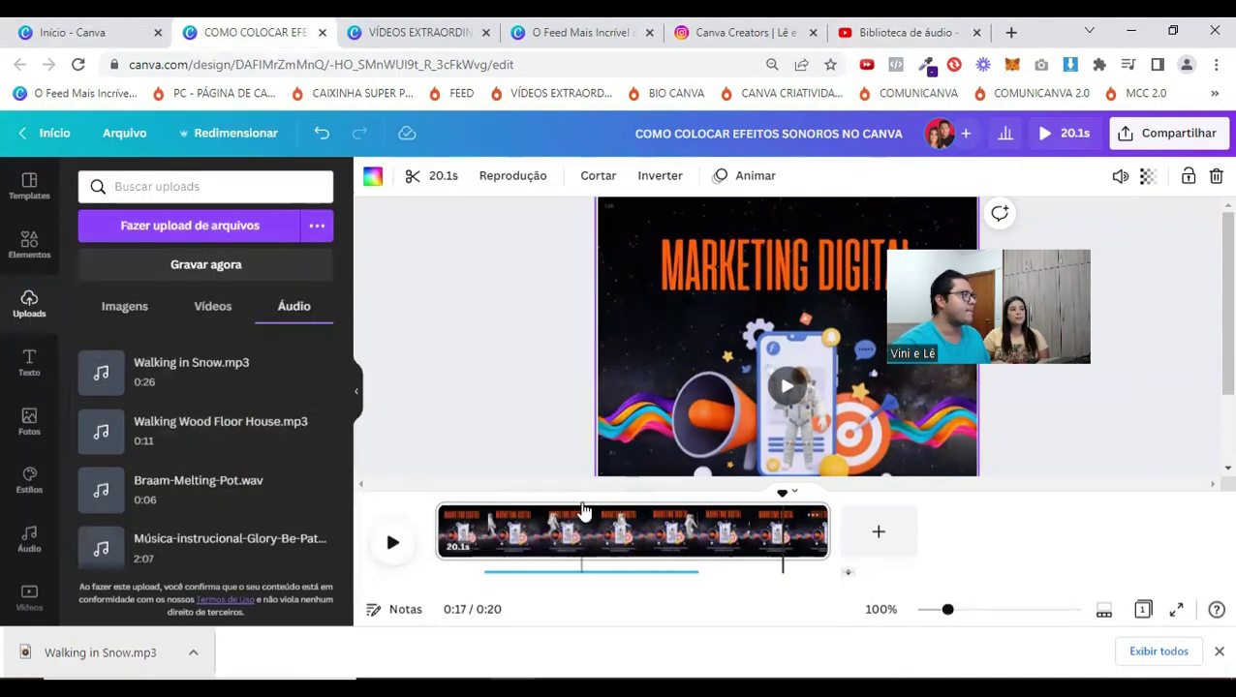
- Delete the existing audio clip under the video in the timeline
{"action": "left_click", "coordinate": [566, 573]}
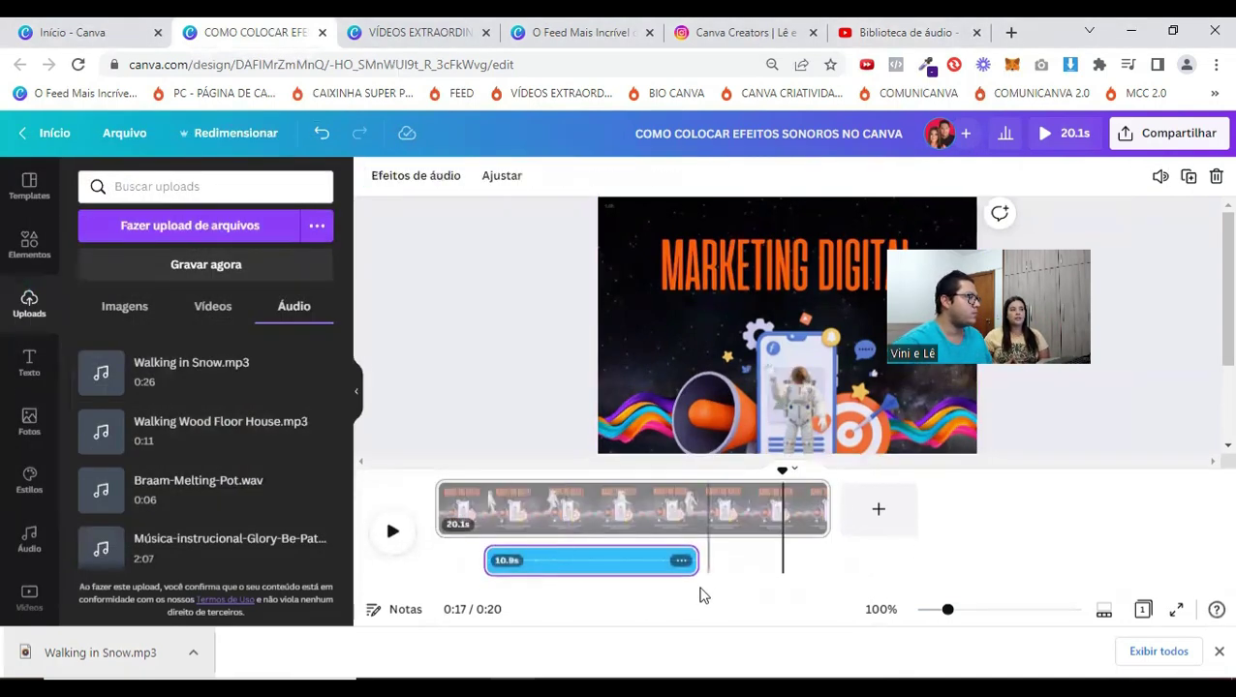
{"action": "left_click", "coordinate": [612, 571]}
{"action": "left_click", "coordinate": [570, 571]}
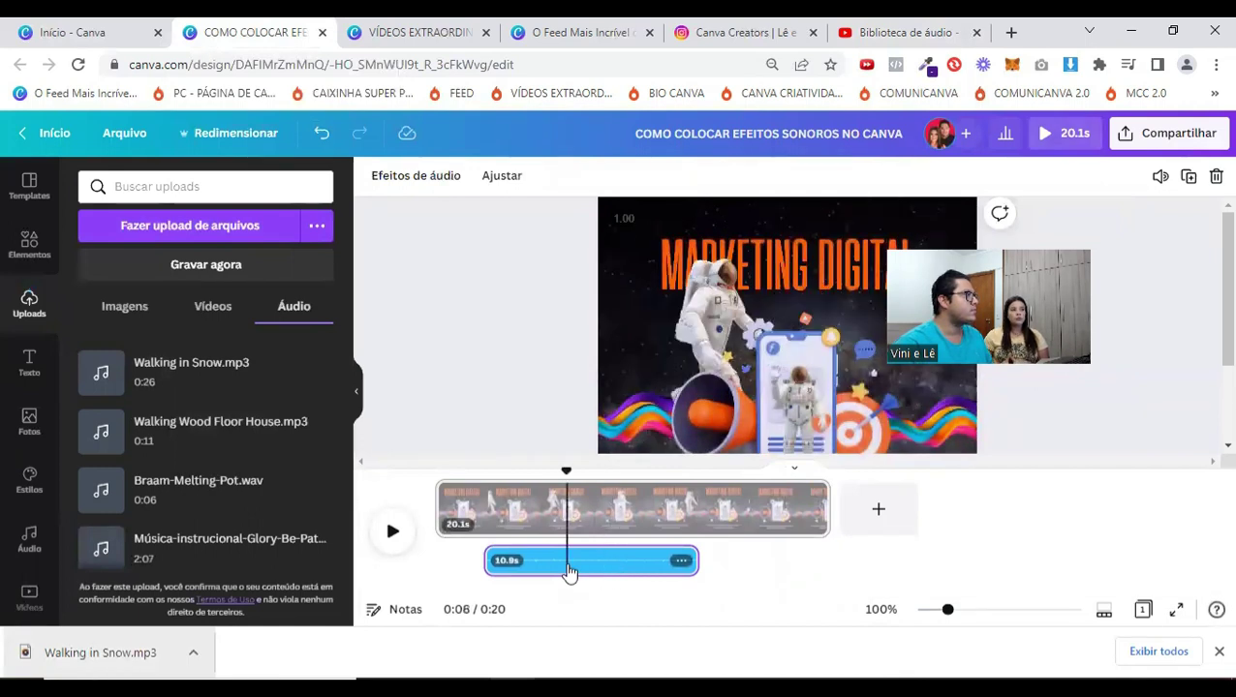
{"action": "key", "text": "Delete"}
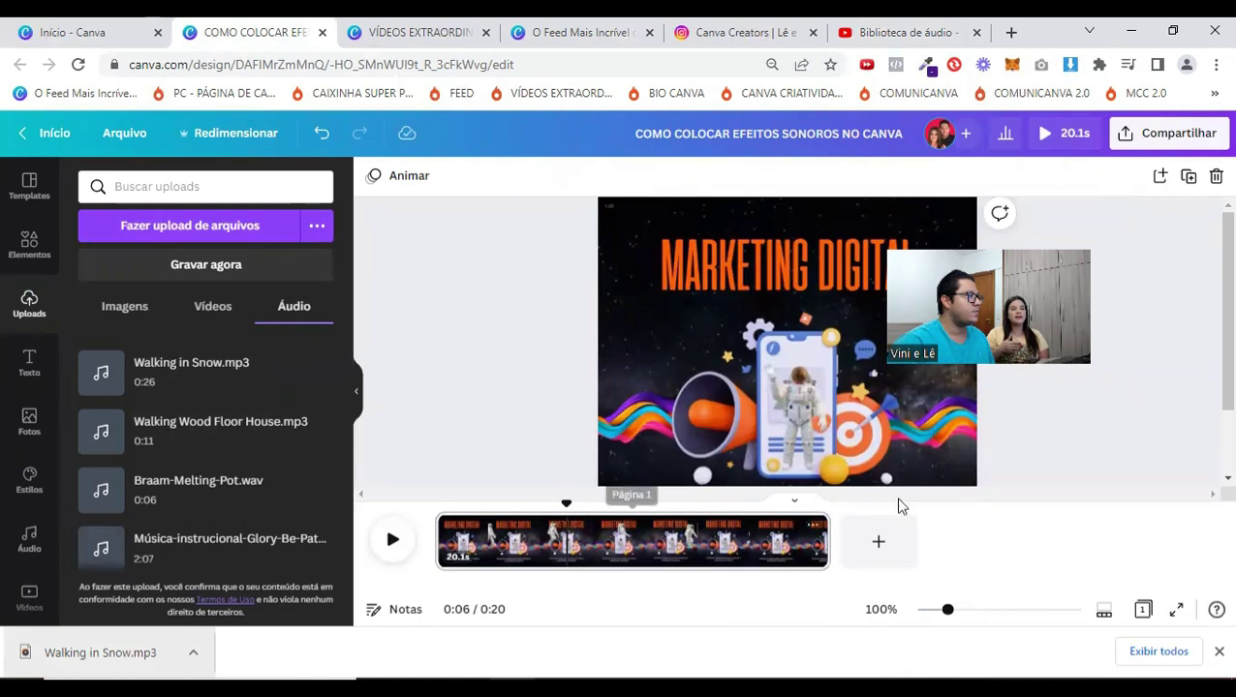
- Enlarge the timeline to 160%, try adding Walking Wood Floor House.mp3 at the start of the video, and undo the addition
{"action": "left_click_drag", "start_coordinate": [948, 613], "coordinate": [967, 611]}
{"action": "left_click_drag", "start_coordinate": [642, 502], "coordinate": [411, 501]}
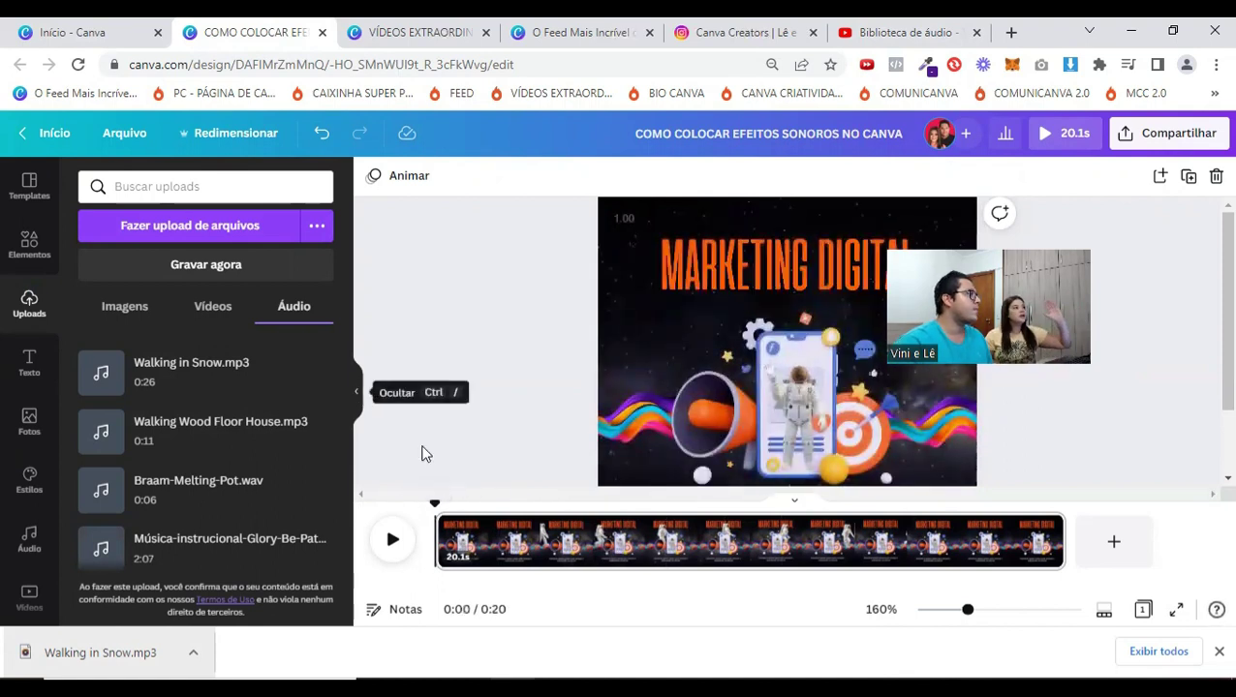
{"action": "mouse_move", "coordinate": [226, 363]}
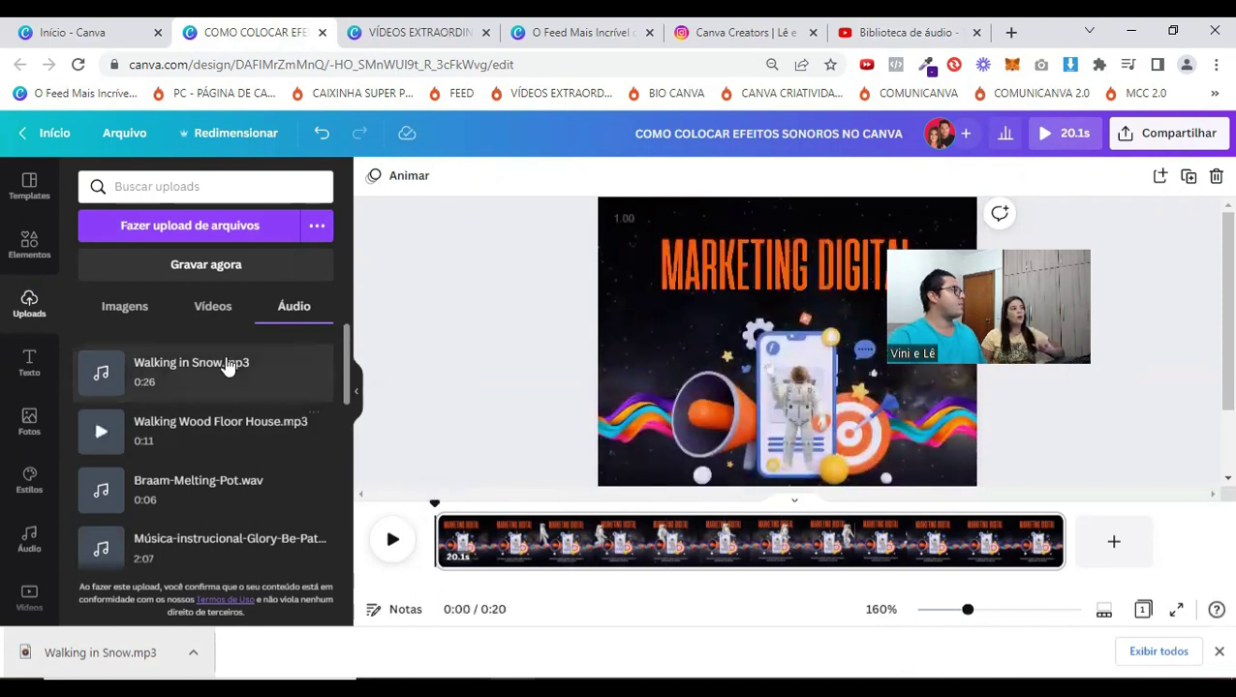
{"action": "left_click", "coordinate": [200, 436]}
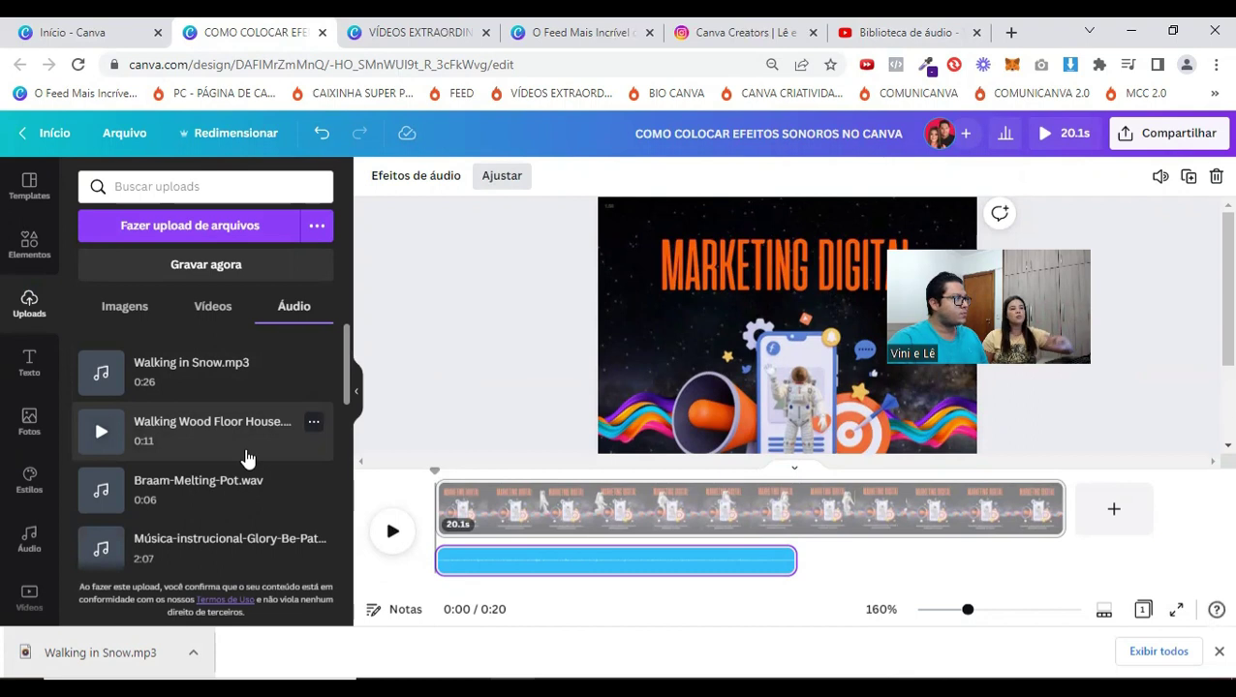
{"action": "left_click", "coordinate": [322, 133]}
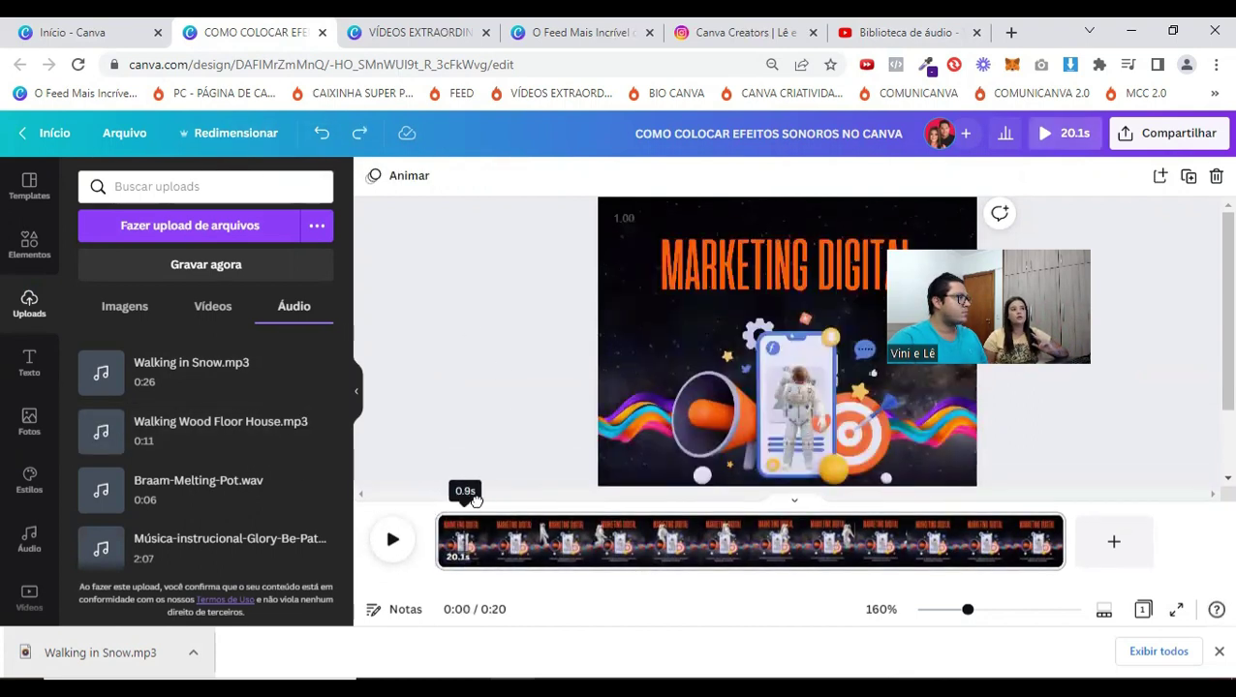
- Add Walking Wood Floor House.mp3 to the video at the 0:05 position of the timeline
{"action": "left_click", "coordinate": [604, 503]}
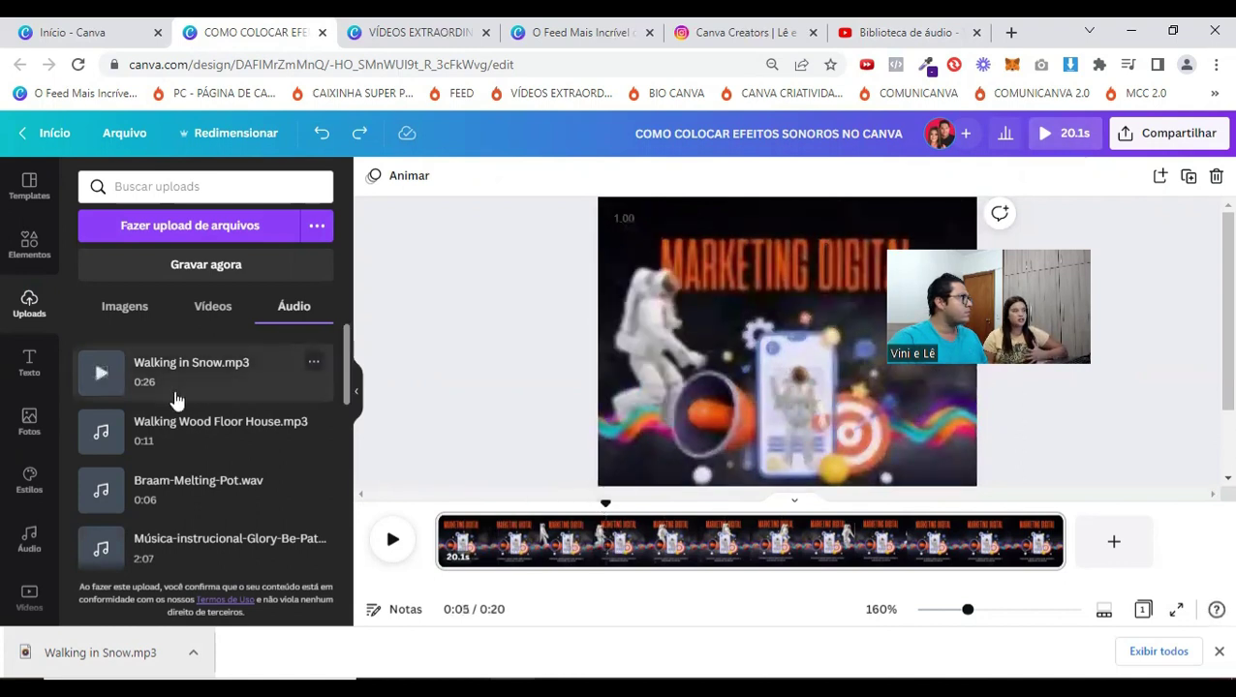
{"action": "left_click", "coordinate": [225, 441]}
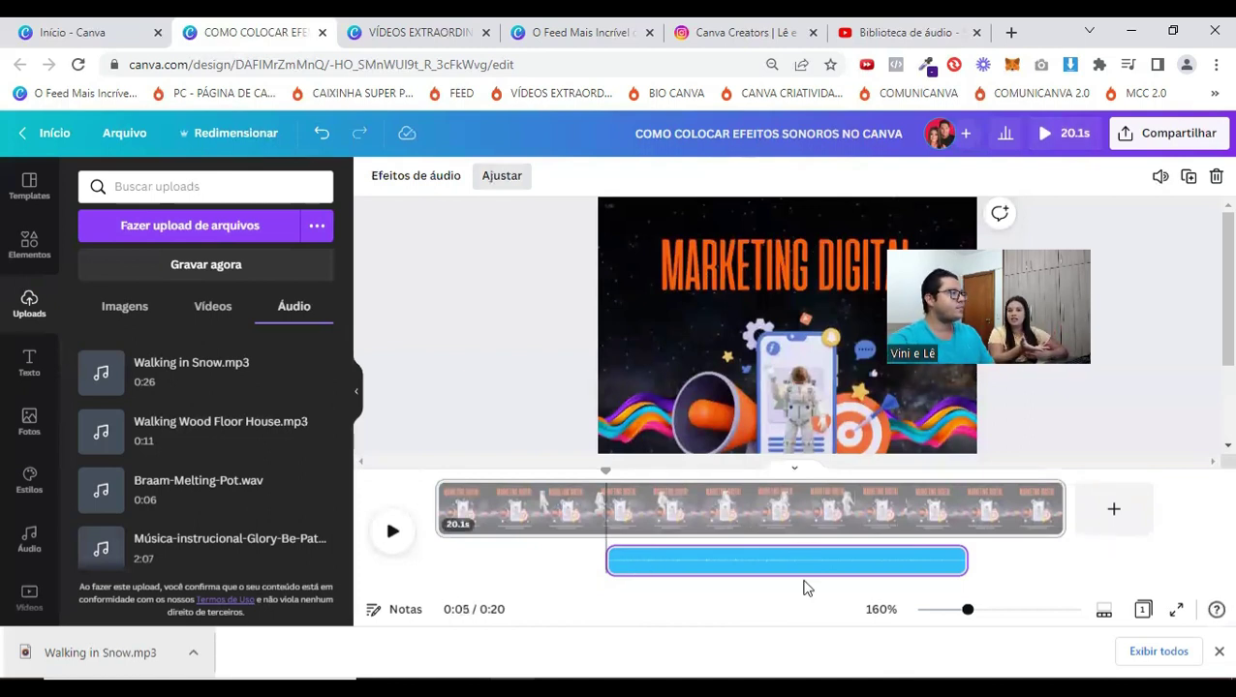
- Move the footsteps audio clip to the very start of the timeline and play the video with it
{"action": "left_click", "coordinate": [702, 561]}
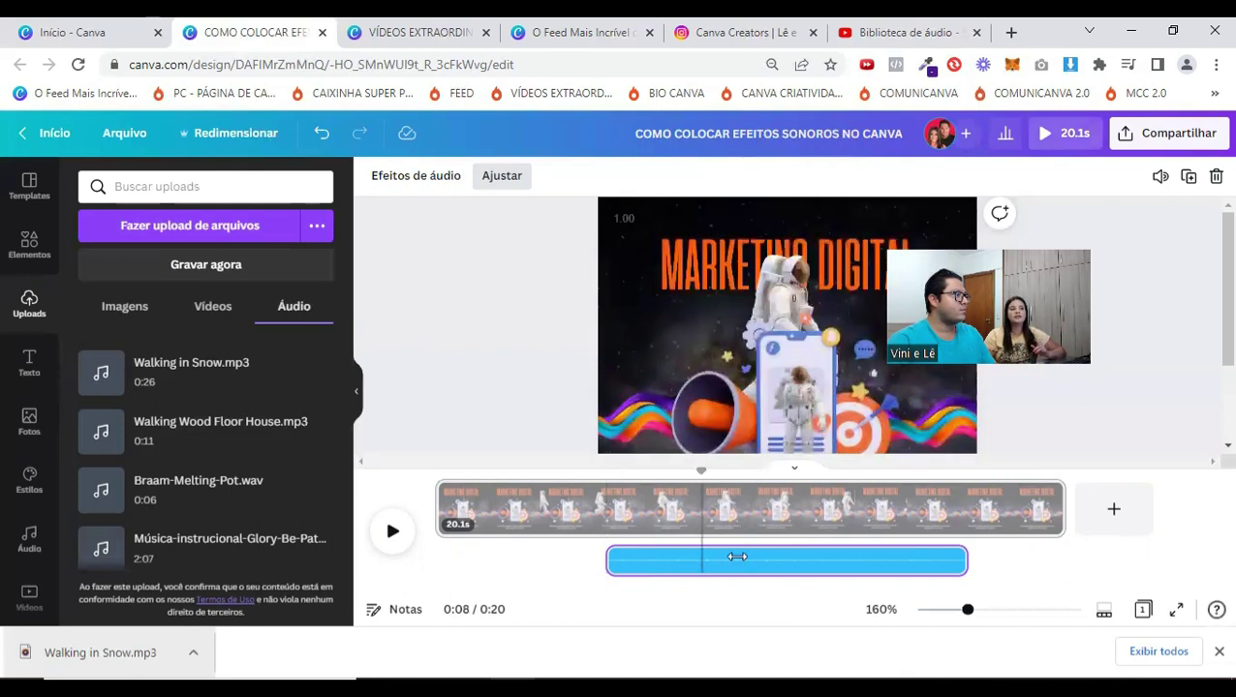
{"action": "left_click", "coordinate": [515, 565]}
{"action": "right_click", "coordinate": [643, 566]}
{"action": "left_click", "coordinate": [573, 573]}
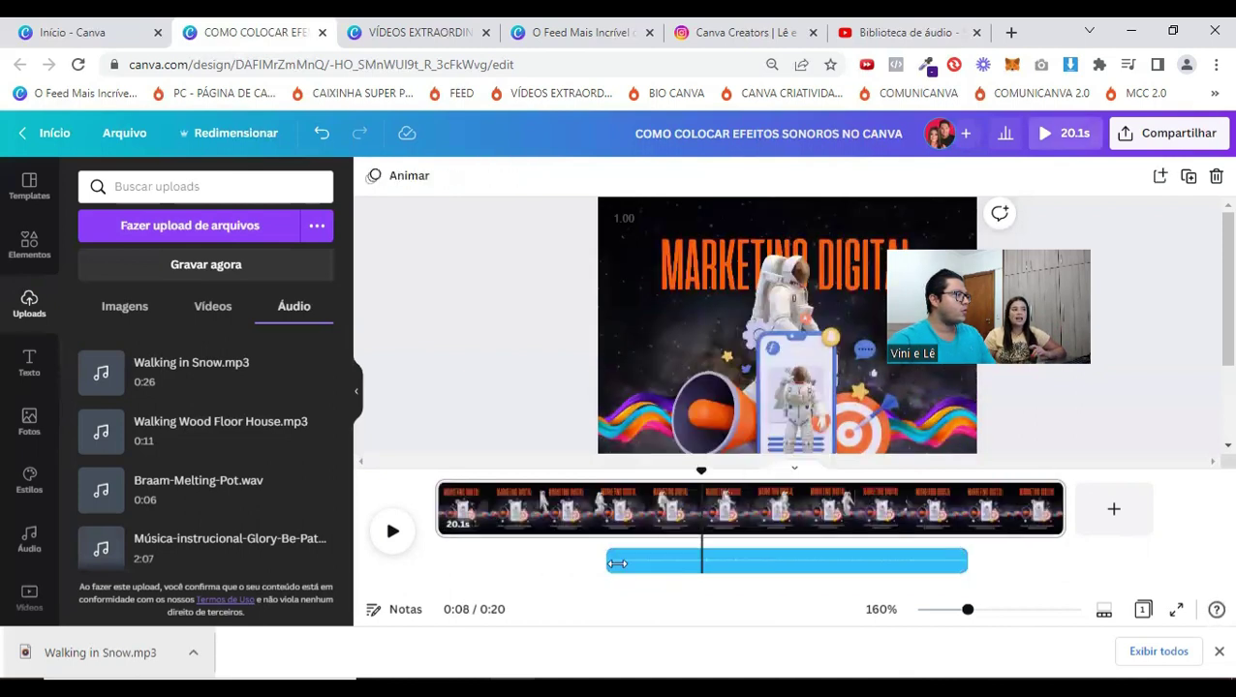
{"action": "left_click_drag", "start_coordinate": [665, 567], "coordinate": [413, 562]}
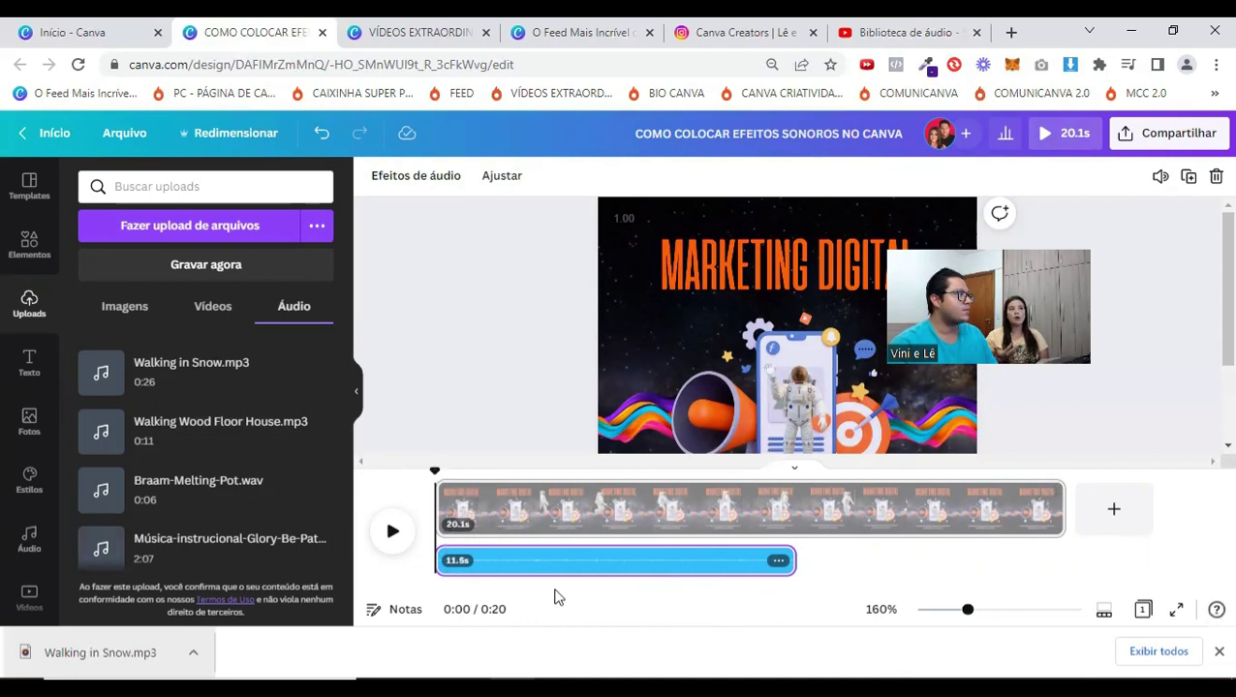
{"action": "left_click", "coordinate": [389, 531]}
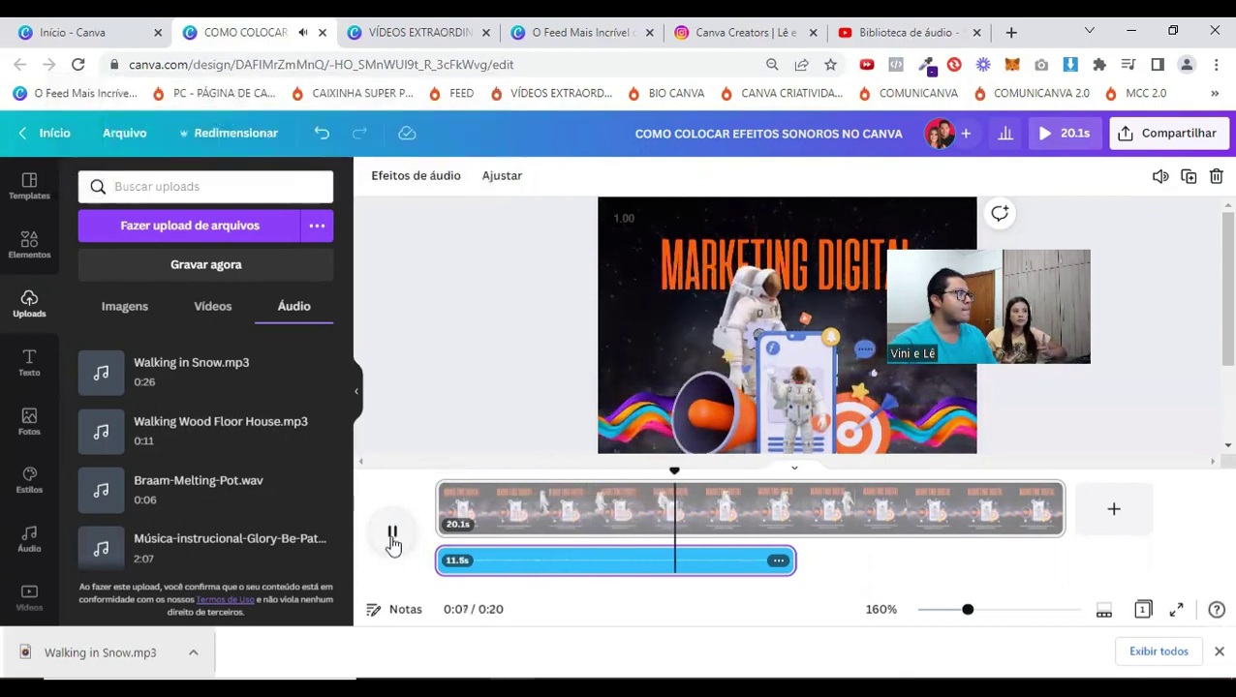
- Replay the section around 0:03 several times to find the moment the astronaut walks into the scene
{"action": "left_click", "coordinate": [392, 539]}
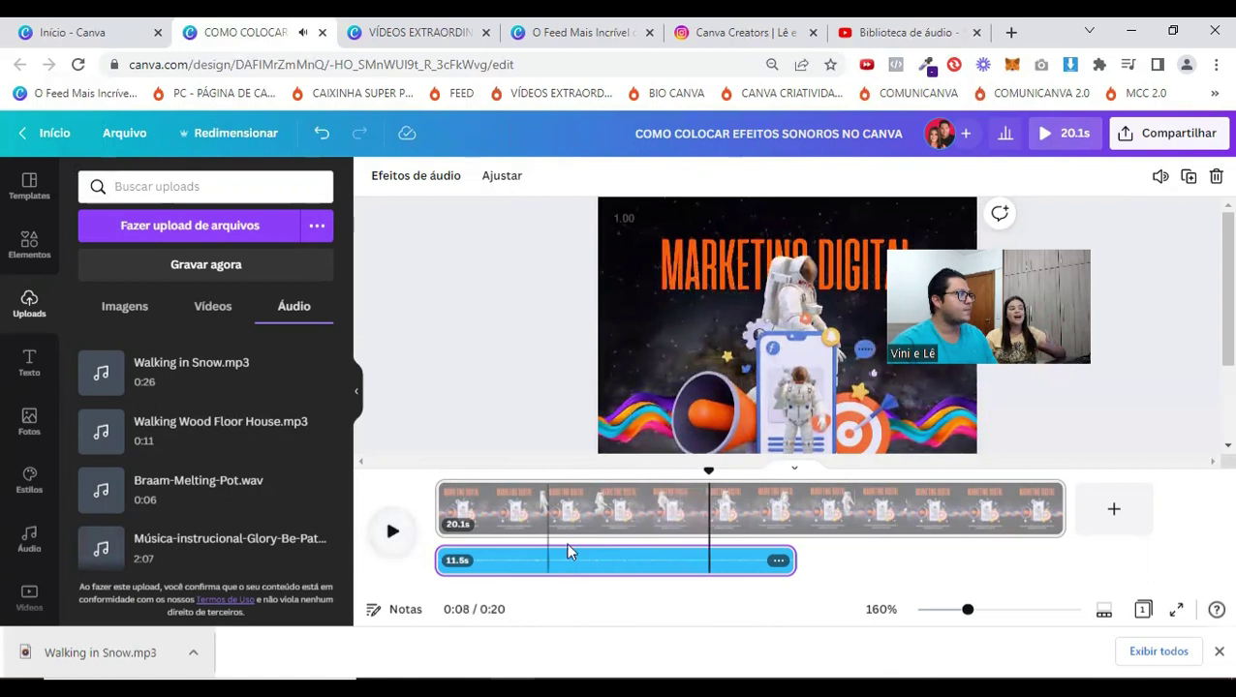
{"action": "left_click_drag", "start_coordinate": [704, 470], "coordinate": [559, 472]}
{"action": "left_click_drag", "start_coordinate": [586, 473], "coordinate": [530, 467]}
{"action": "left_click", "coordinate": [392, 532]}
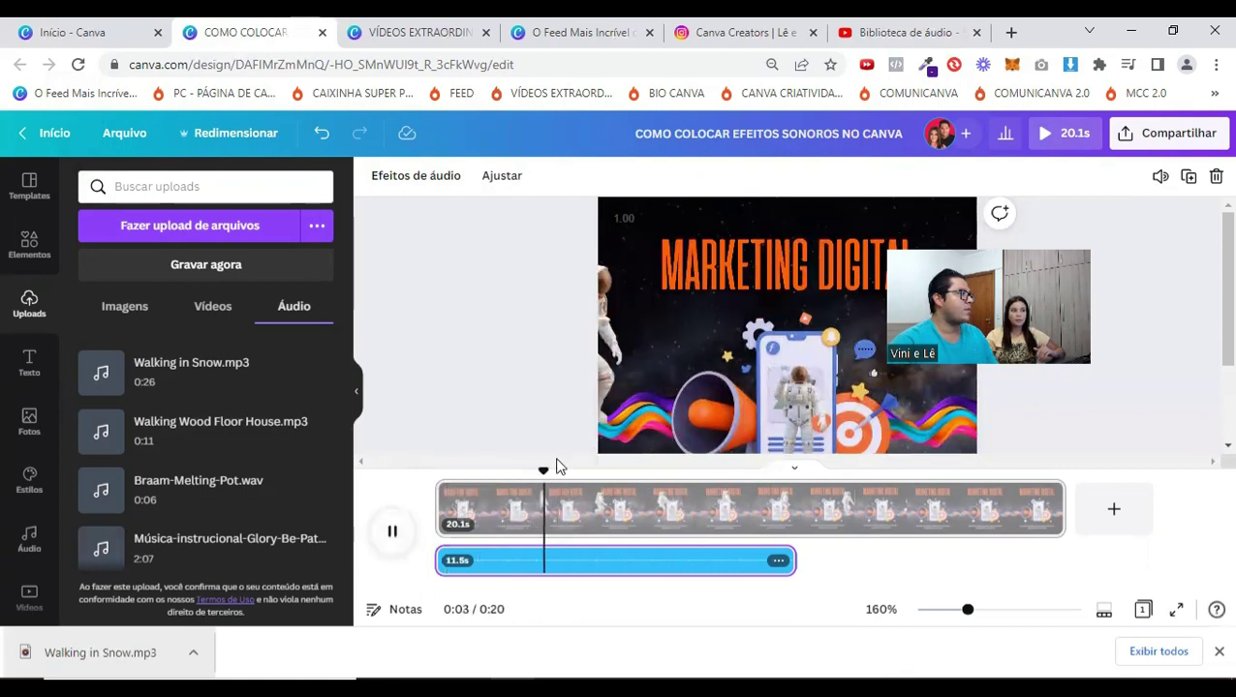
{"action": "left_click", "coordinate": [393, 532]}
{"action": "left_click_drag", "start_coordinate": [580, 470], "coordinate": [520, 463]}
{"action": "left_click", "coordinate": [387, 531]}
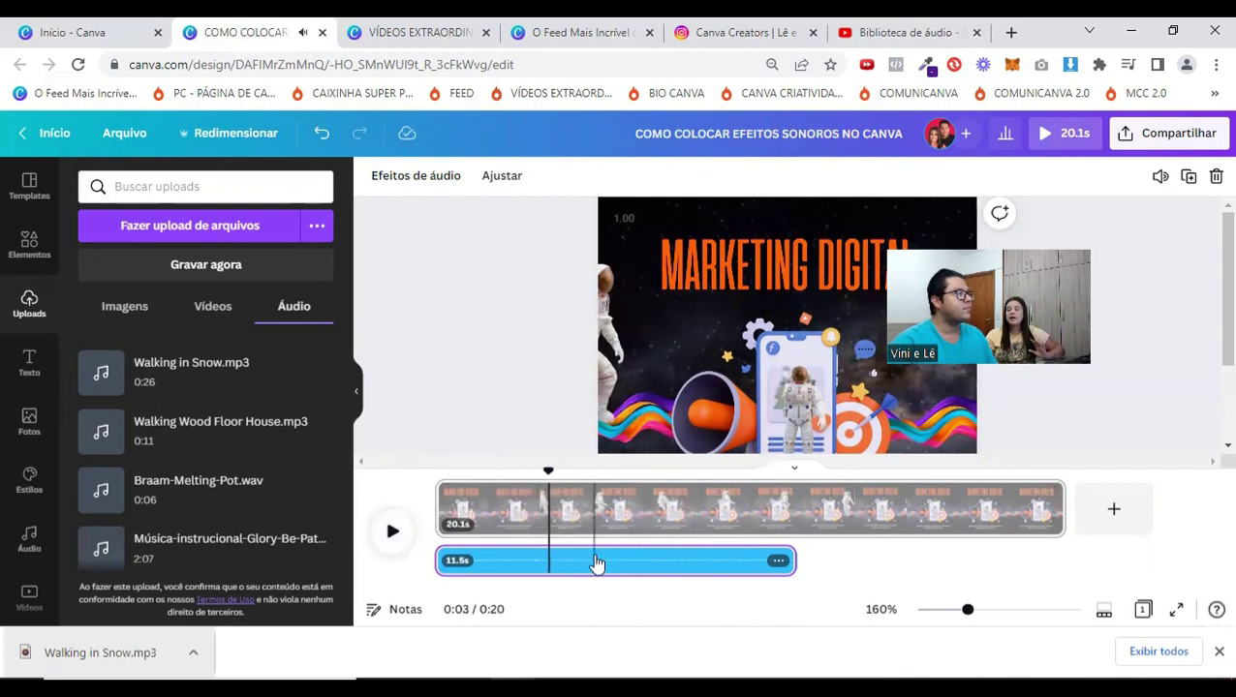
- Move the footsteps audio clip to begin at the playhead at 0:03 and play the video from the start
{"action": "left_click_drag", "start_coordinate": [626, 564], "coordinate": [736, 562]}
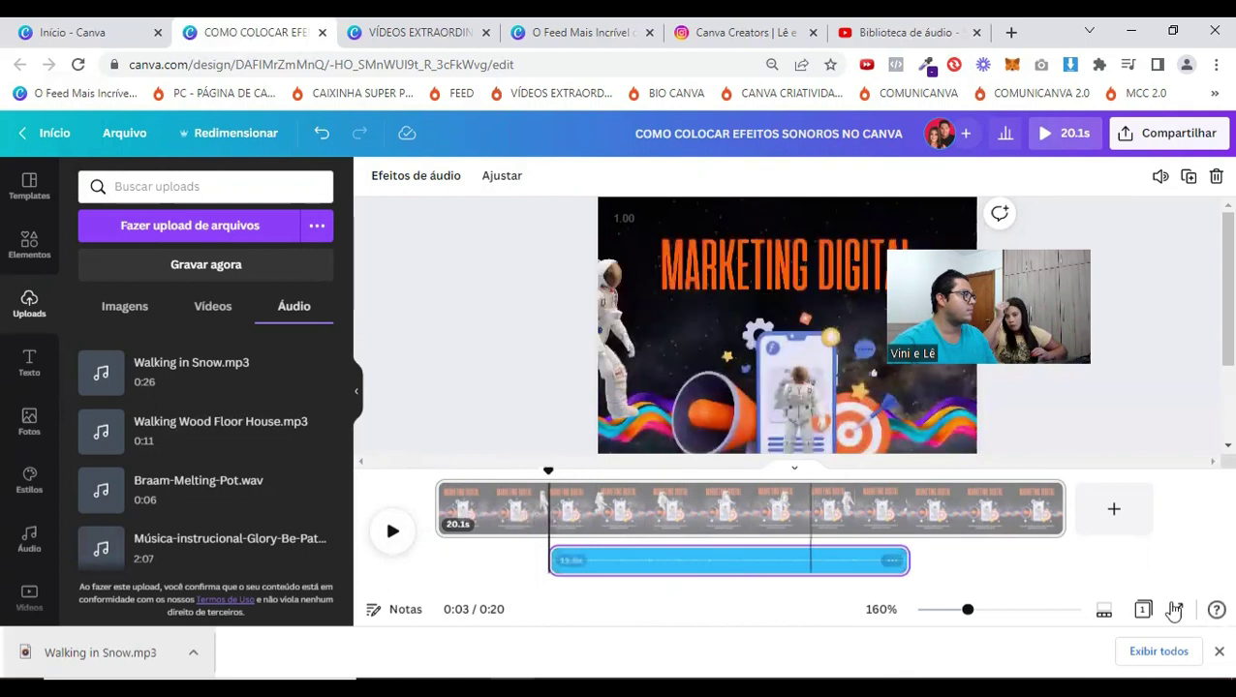
{"action": "left_click", "coordinate": [392, 536]}
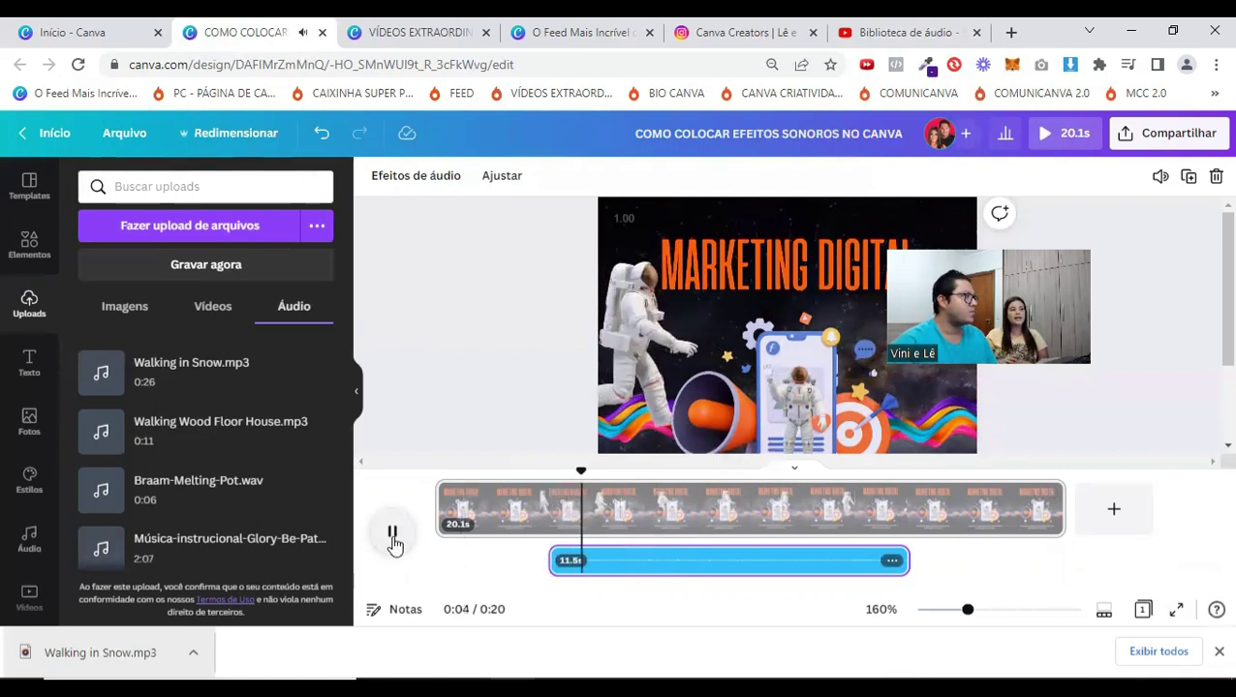
{"action": "left_click_drag", "start_coordinate": [636, 468], "coordinate": [342, 499]}
{"action": "left_click", "coordinate": [390, 530]}
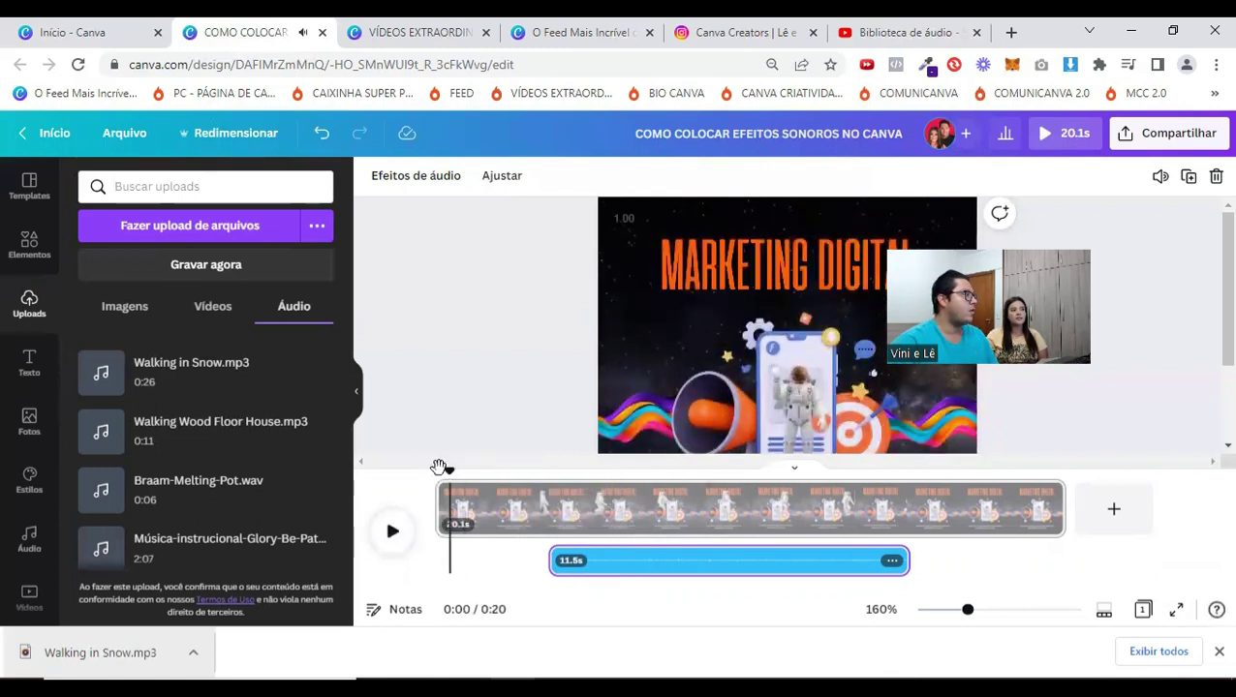
{"action": "left_click", "coordinate": [391, 532]}
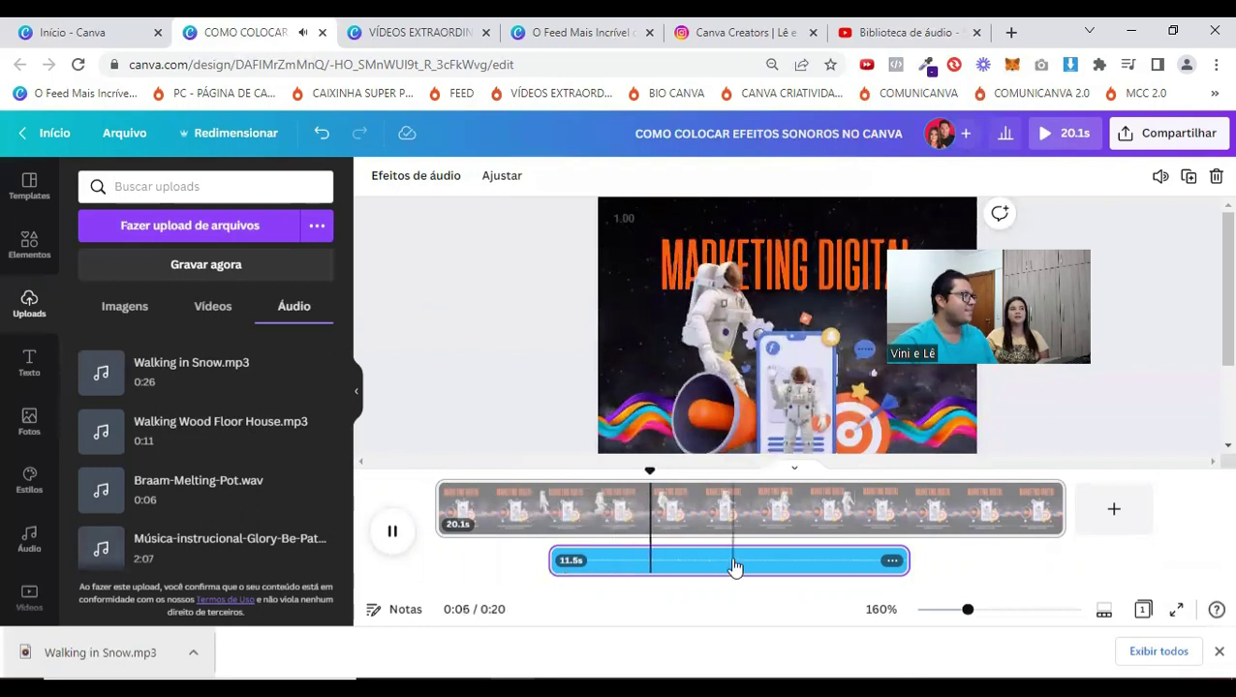
- Shift the footsteps clip earlier in two passes until it begins at about 0:01, replaying the video from the start after each move
{"action": "left_click", "coordinate": [694, 572]}
{"action": "left_click_drag", "start_coordinate": [694, 571], "coordinate": [668, 564]}
{"action": "left_click_drag", "start_coordinate": [527, 471], "coordinate": [427, 477]}
{"action": "left_click", "coordinate": [394, 534]}
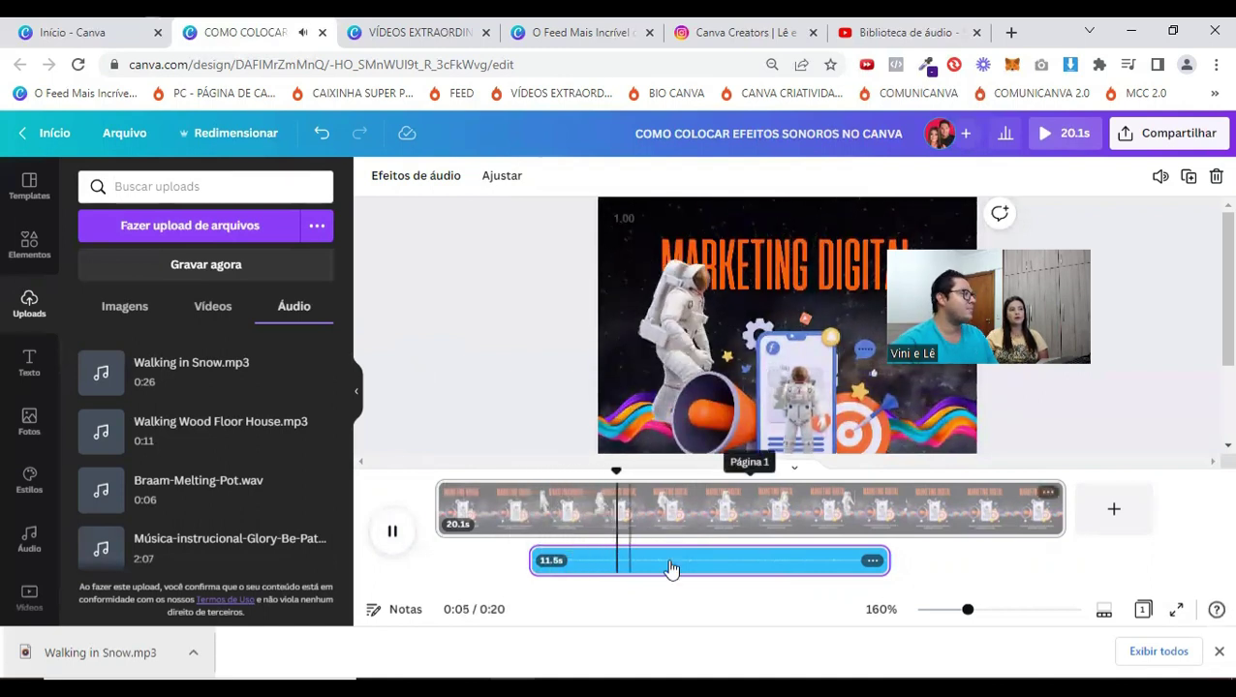
{"action": "left_click", "coordinate": [621, 570]}
{"action": "left_click_drag", "start_coordinate": [648, 571], "coordinate": [607, 571]}
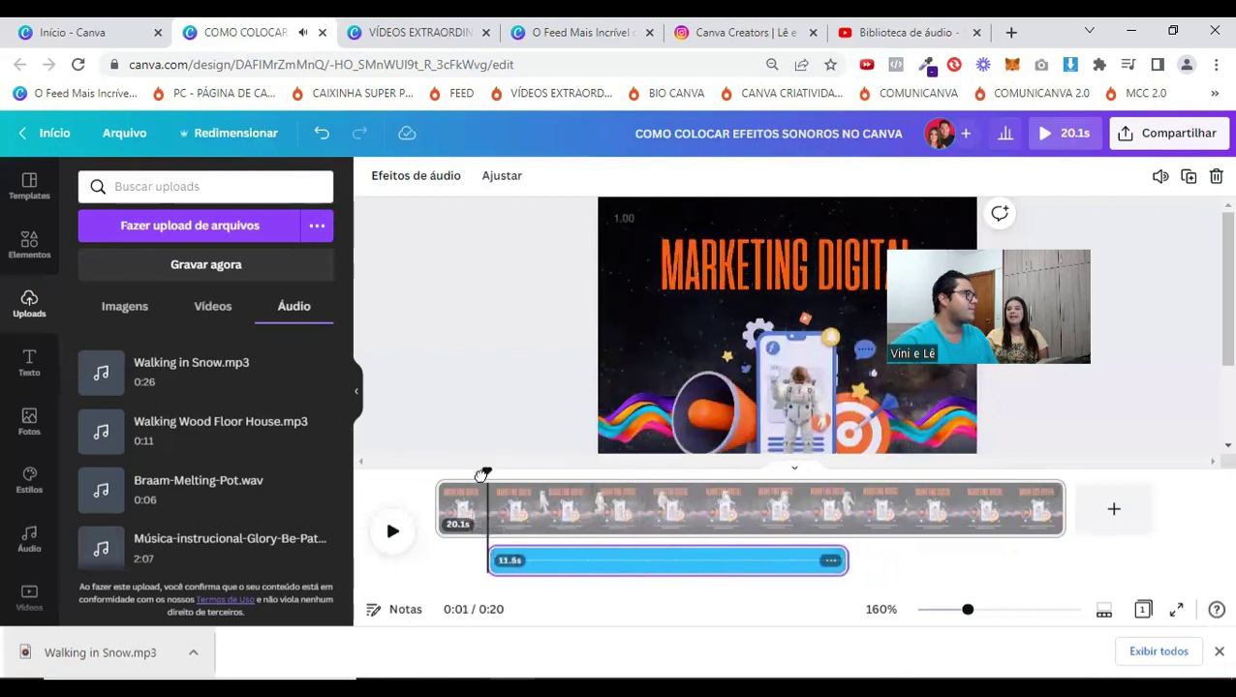
{"action": "left_click_drag", "start_coordinate": [481, 475], "coordinate": [438, 470]}
{"action": "left_click", "coordinate": [392, 531]}
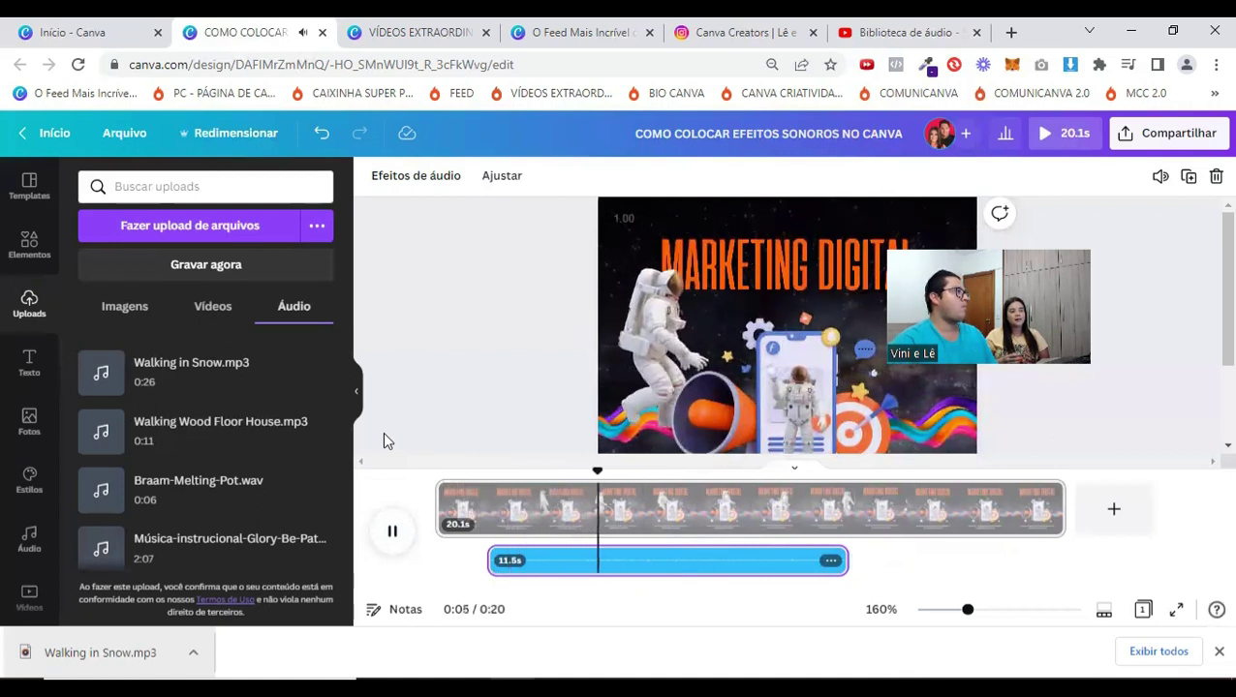
- Lower the computer's playback volume to 54
{"action": "key", "text": "XF86AudioLowerVolume"}
{"action": "key", "text": "XF86AudioLowerVolume"}
{"action": "key", "text": "XF86AudioLowerVolume"}
- Nudge the footsteps clip slightly later, then shift it back close to the start of the timeline
{"action": "left_click", "coordinate": [598, 560]}
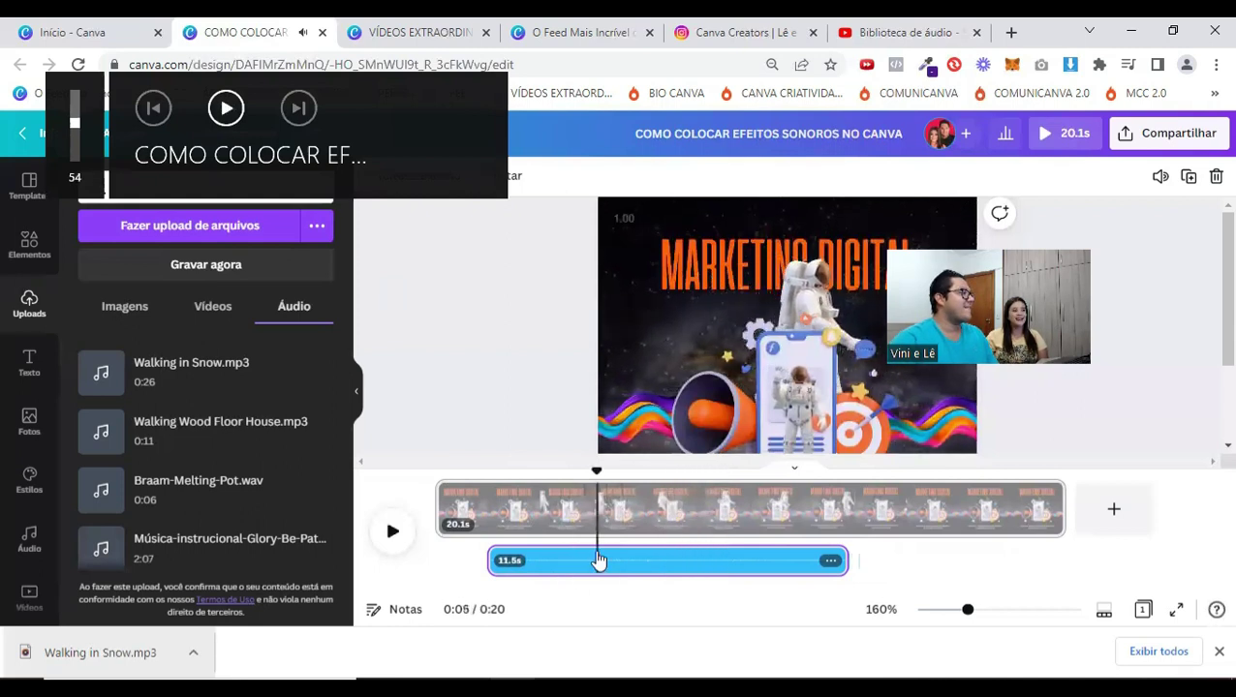
{"action": "left_click_drag", "start_coordinate": [574, 562], "coordinate": [582, 560]}
{"action": "left_click_drag", "start_coordinate": [597, 471], "coordinate": [519, 472]}
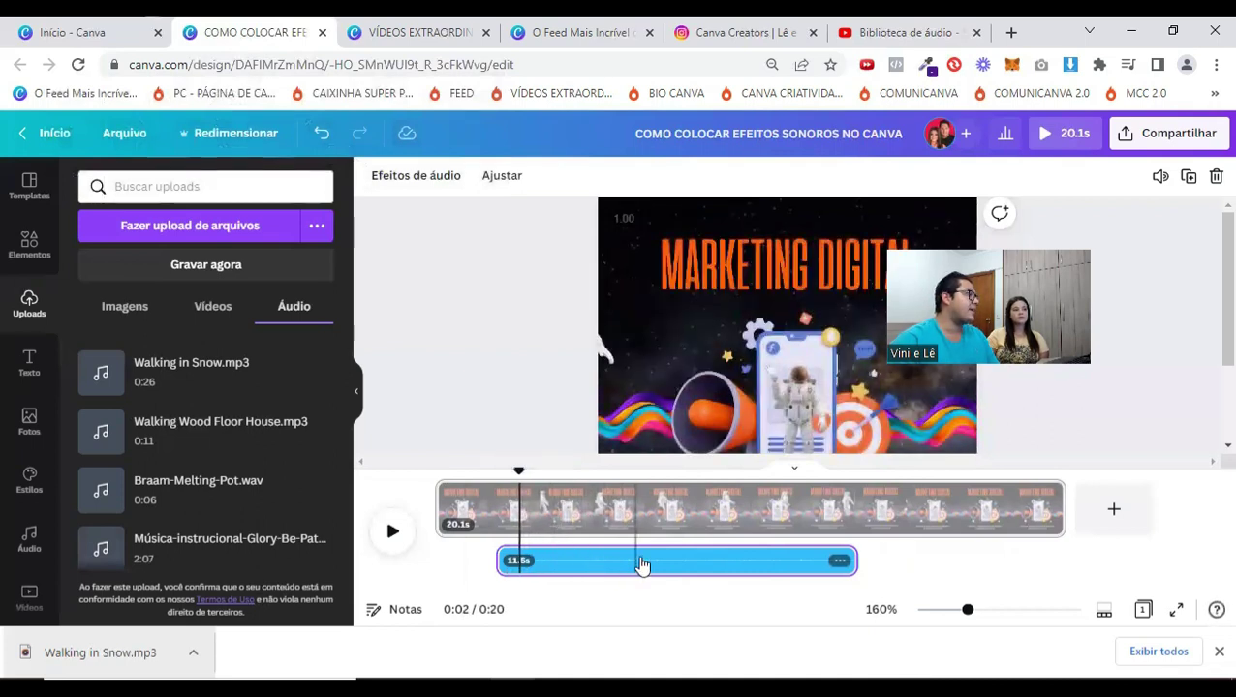
{"action": "left_click_drag", "start_coordinate": [642, 565], "coordinate": [512, 535]}
{"action": "left_click", "coordinate": [520, 503]}
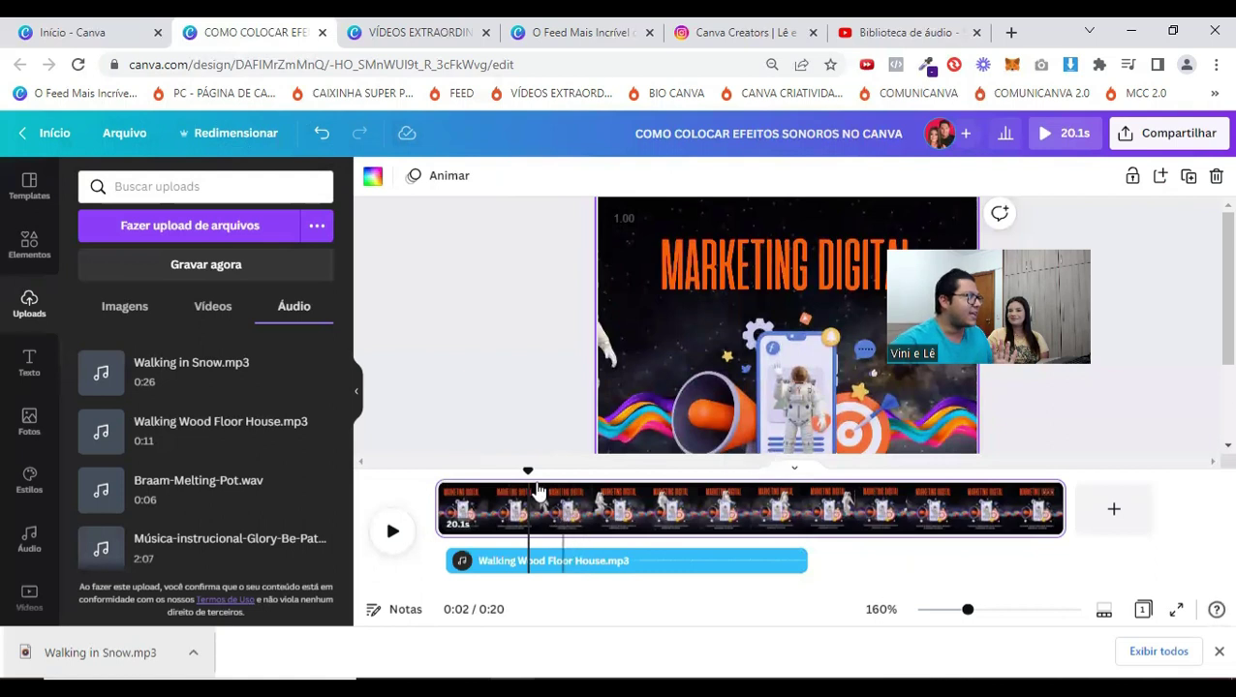
- Set the footsteps clip to begin at the playhead at 0:01 and play the video from the start to check its timing
{"action": "left_click_drag", "start_coordinate": [528, 471], "coordinate": [496, 463]}
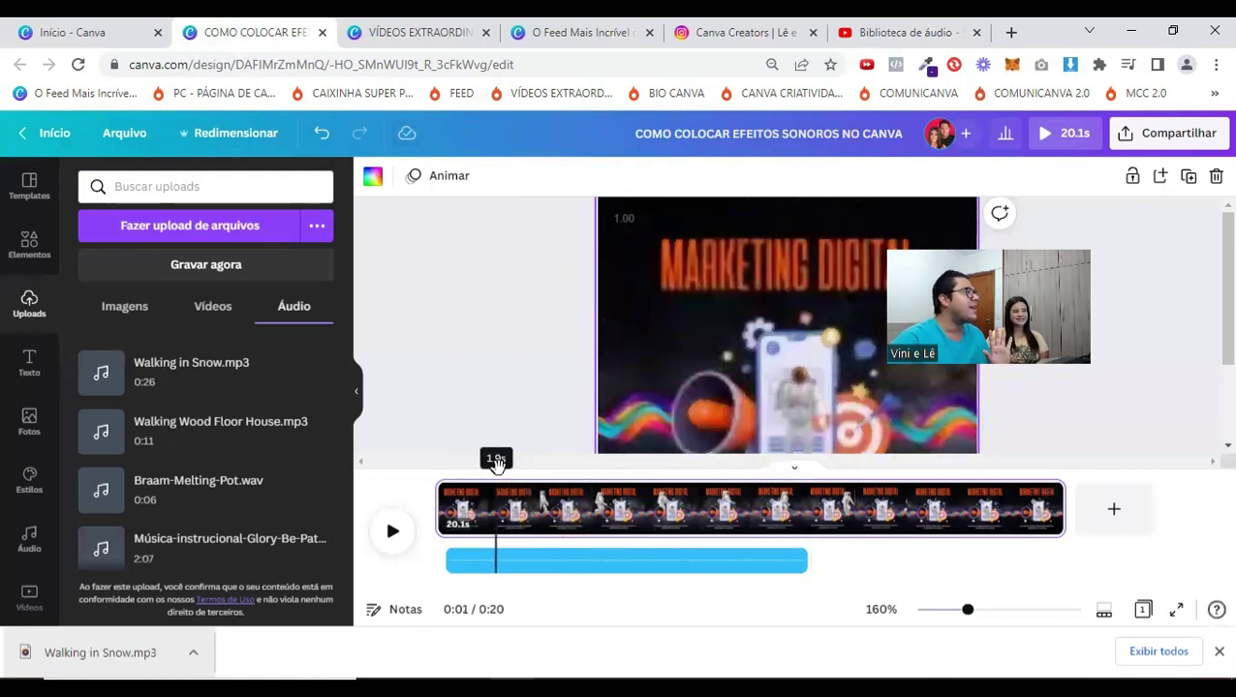
{"action": "left_click", "coordinate": [572, 560]}
{"action": "left_click_drag", "start_coordinate": [572, 560], "coordinate": [602, 559]}
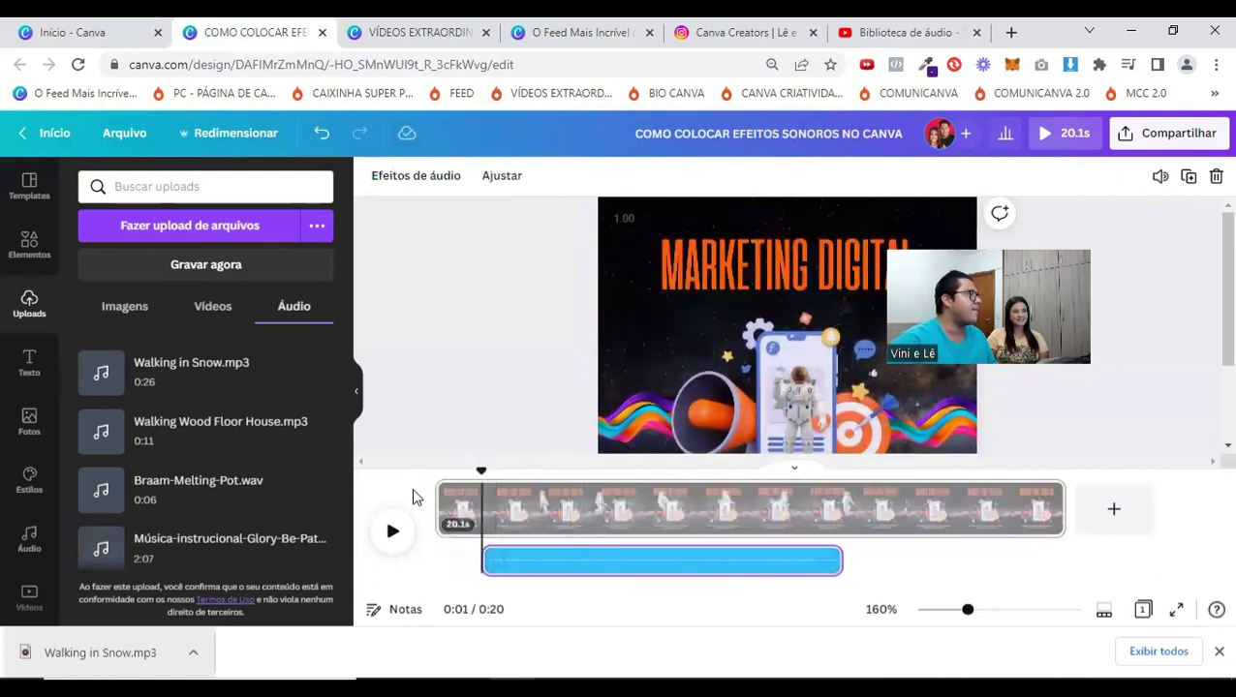
{"action": "left_click", "coordinate": [395, 530]}
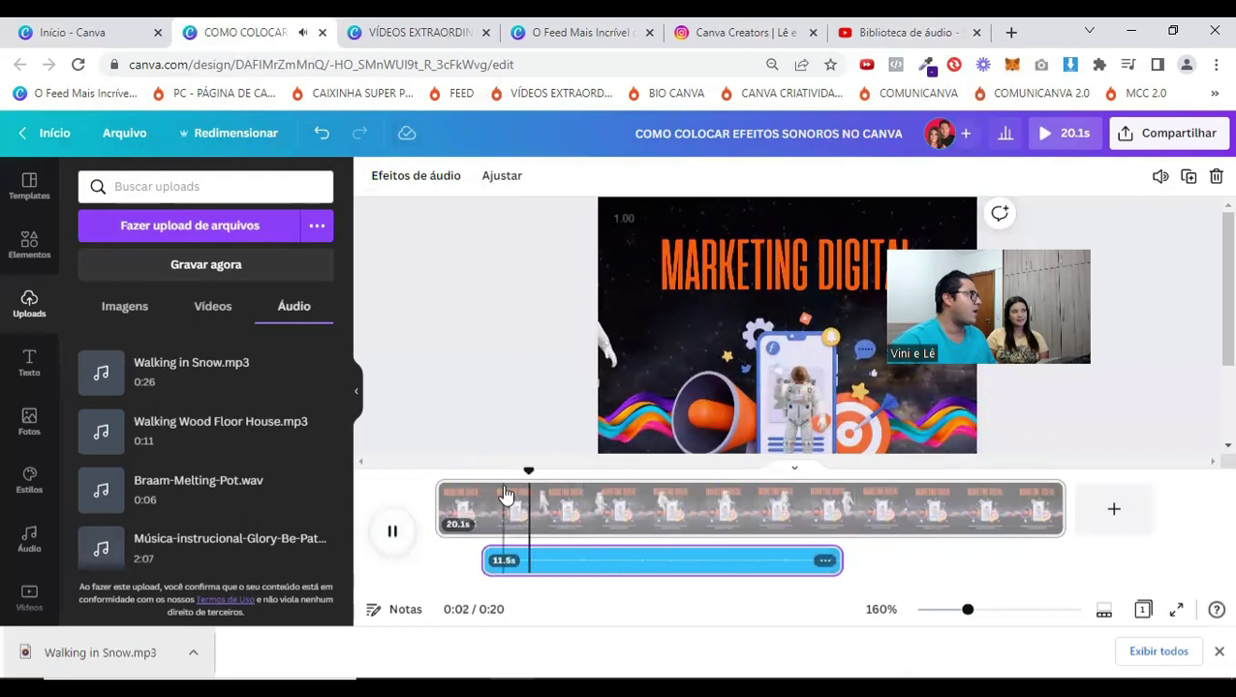
{"action": "left_click_drag", "start_coordinate": [578, 471], "coordinate": [436, 471]}
{"action": "left_click", "coordinate": [392, 530]}
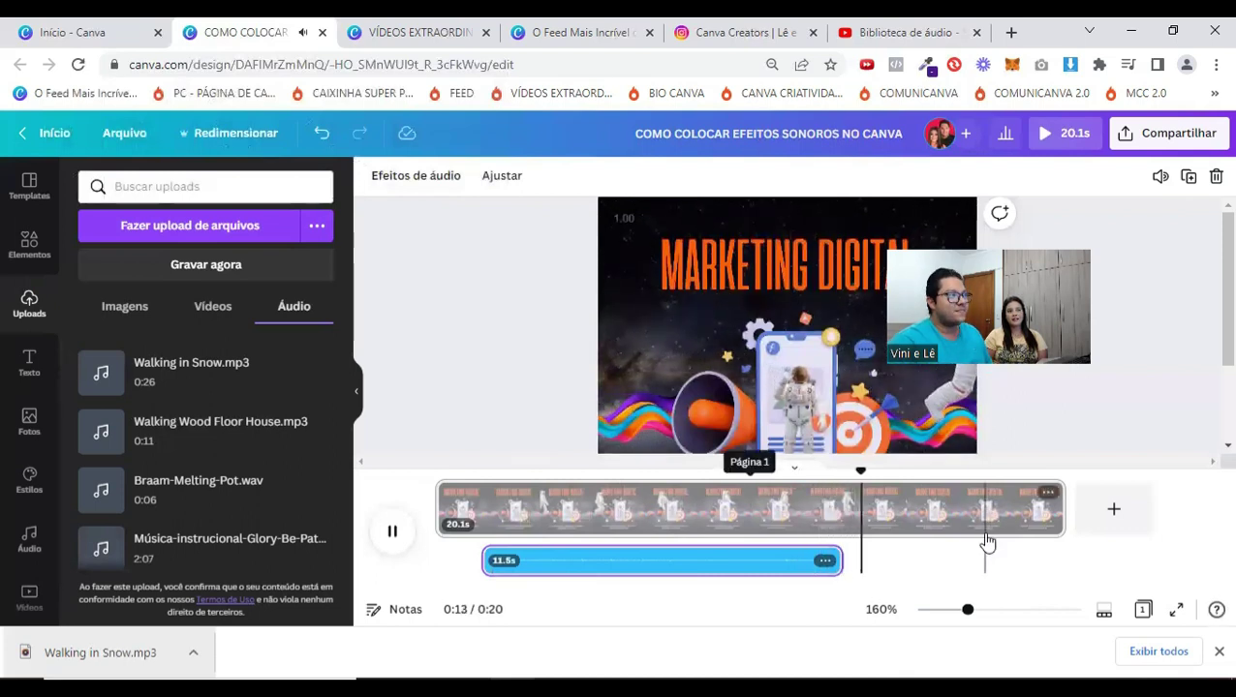
{"action": "key", "text": "space"}
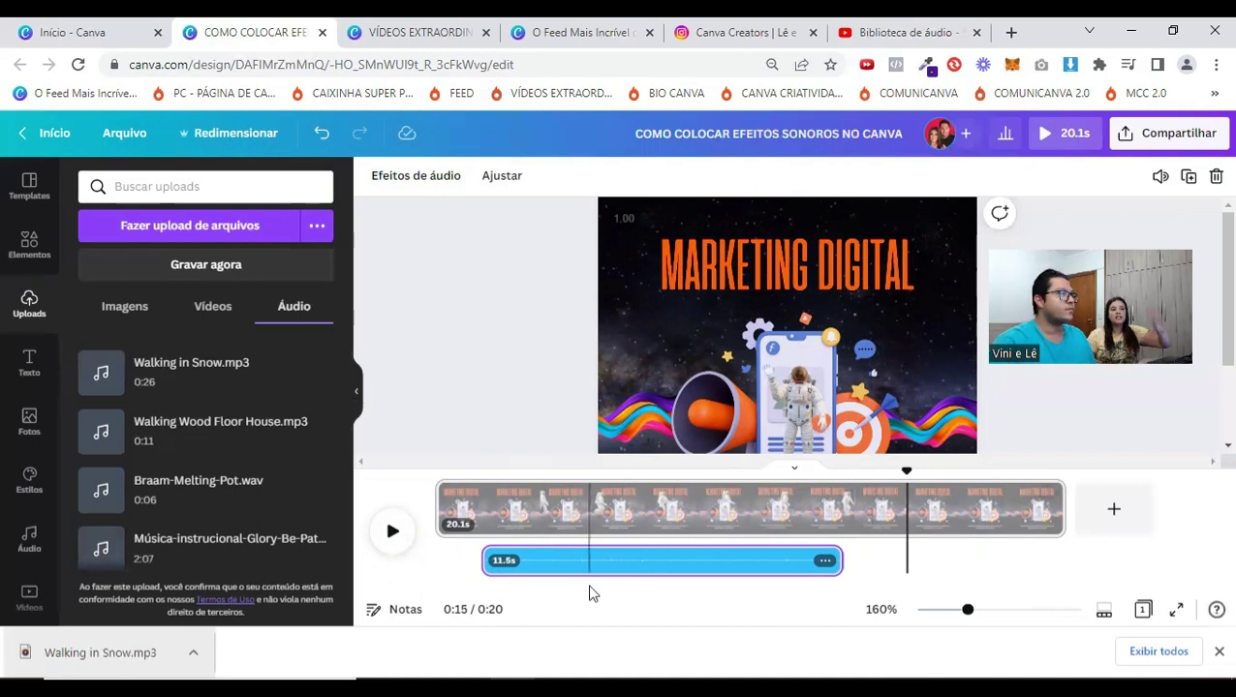
- Duplicate the footsteps clip and position the copy so it ends with the video
{"action": "left_click", "coordinate": [824, 562]}
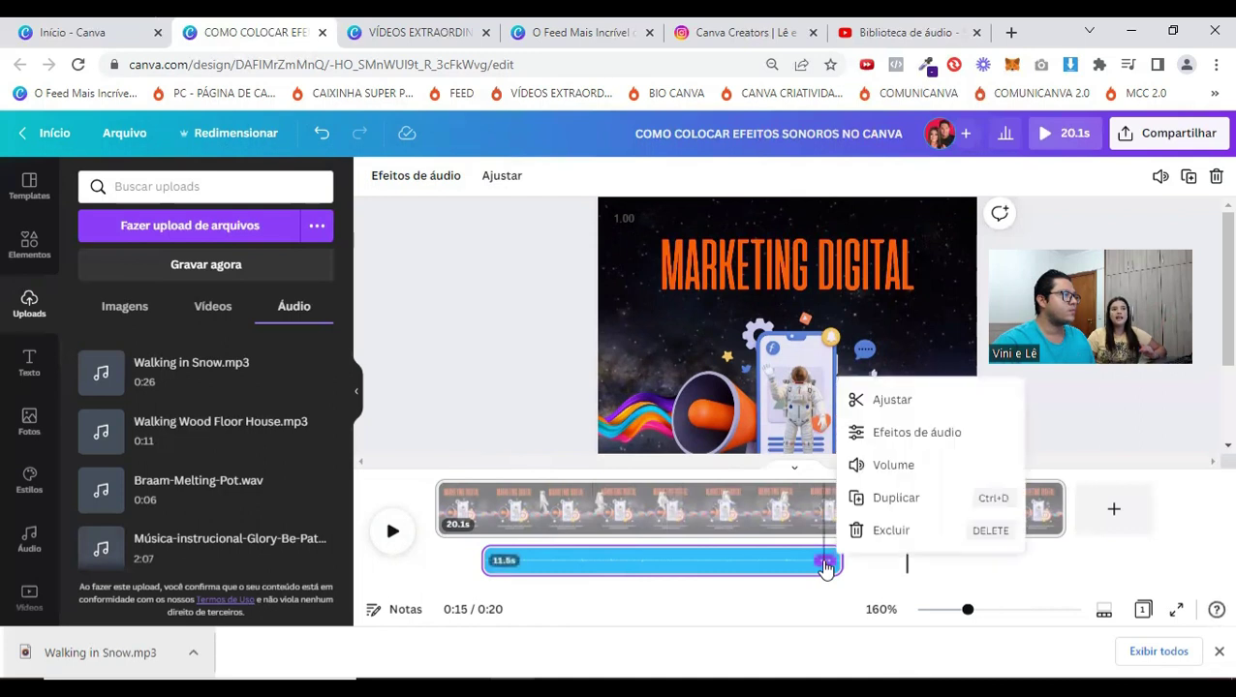
{"action": "left_click", "coordinate": [892, 500]}
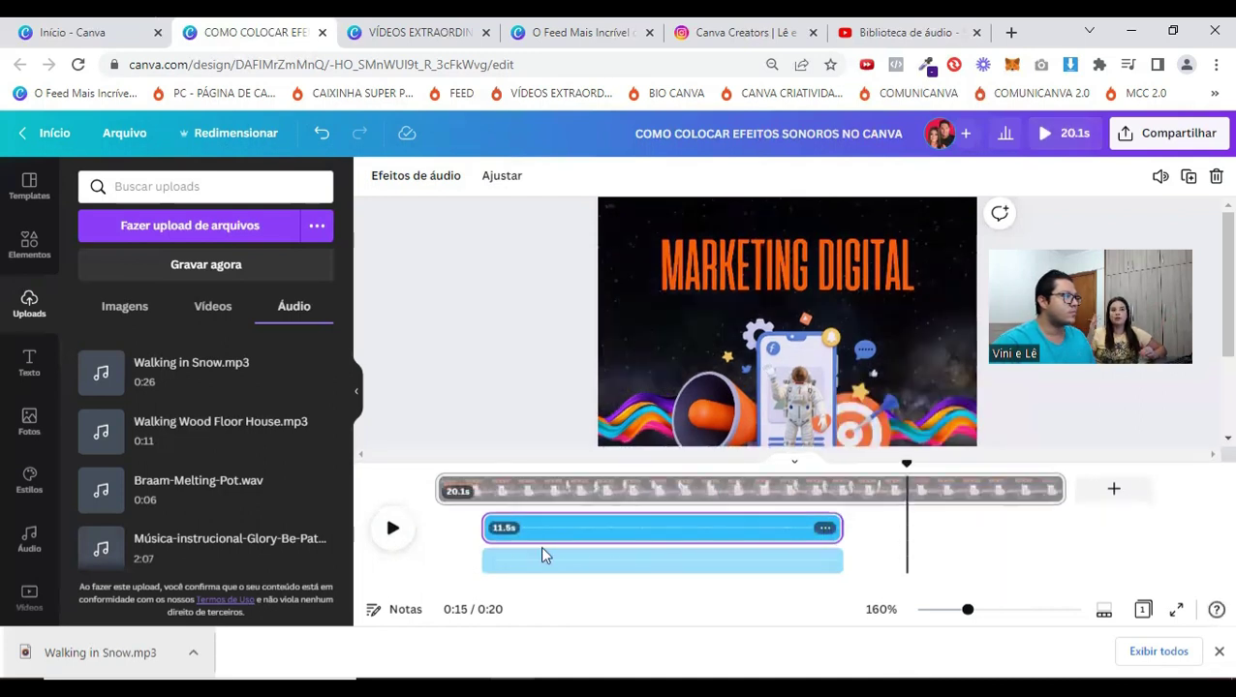
{"action": "left_click_drag", "start_coordinate": [567, 566], "coordinate": [912, 529]}
{"action": "left_click_drag", "start_coordinate": [1010, 553], "coordinate": [1008, 555]}
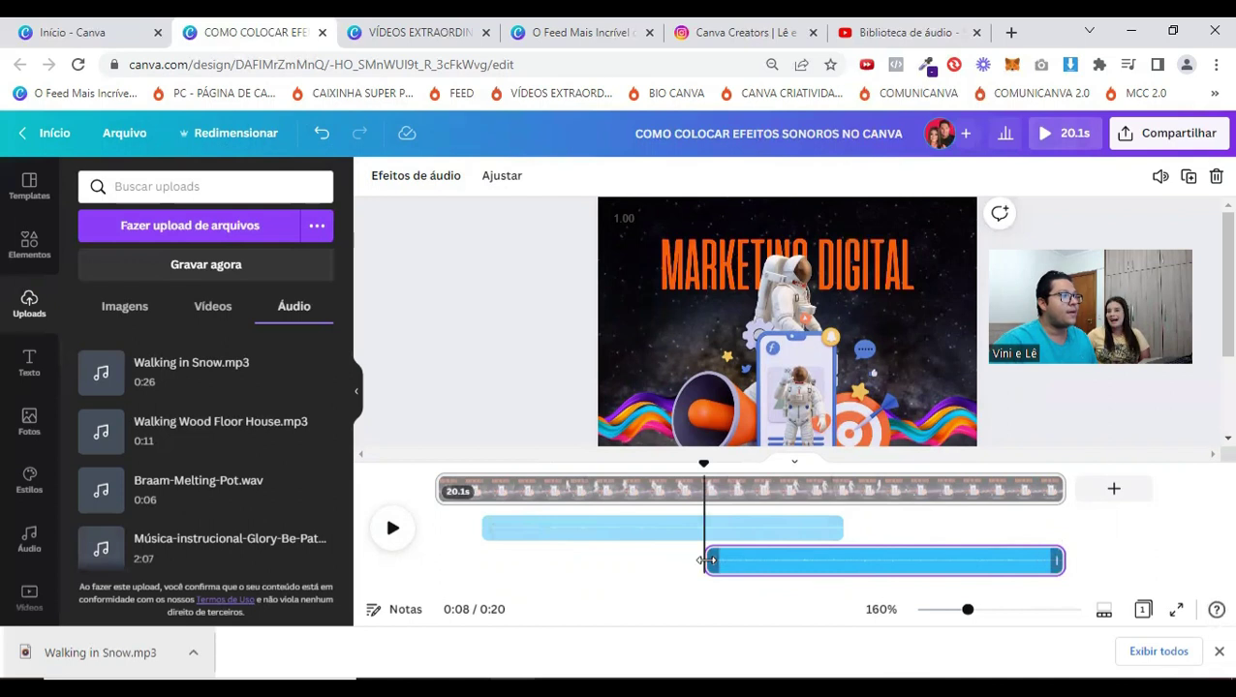
- Trim the copied clip's start so it lasts 7.0 s and follows the first clip, and play across the junction
{"action": "left_click_drag", "start_coordinate": [707, 560], "coordinate": [845, 560]}
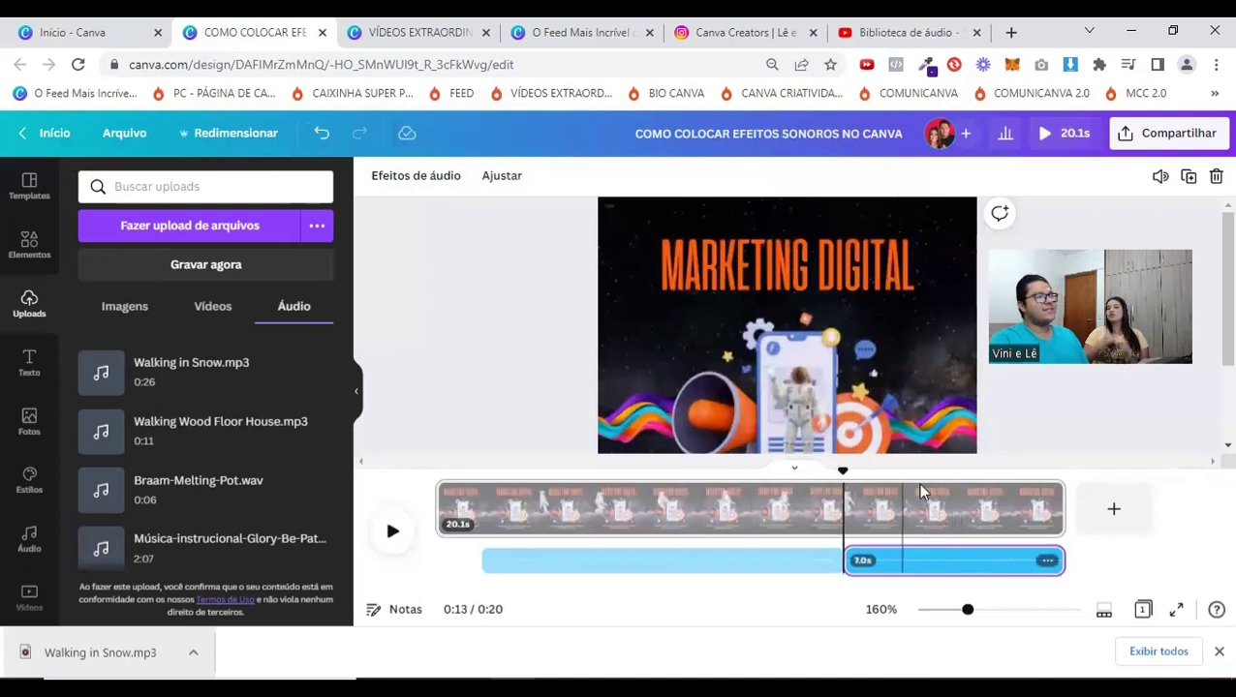
{"action": "left_click_drag", "start_coordinate": [841, 470], "coordinate": [809, 468]}
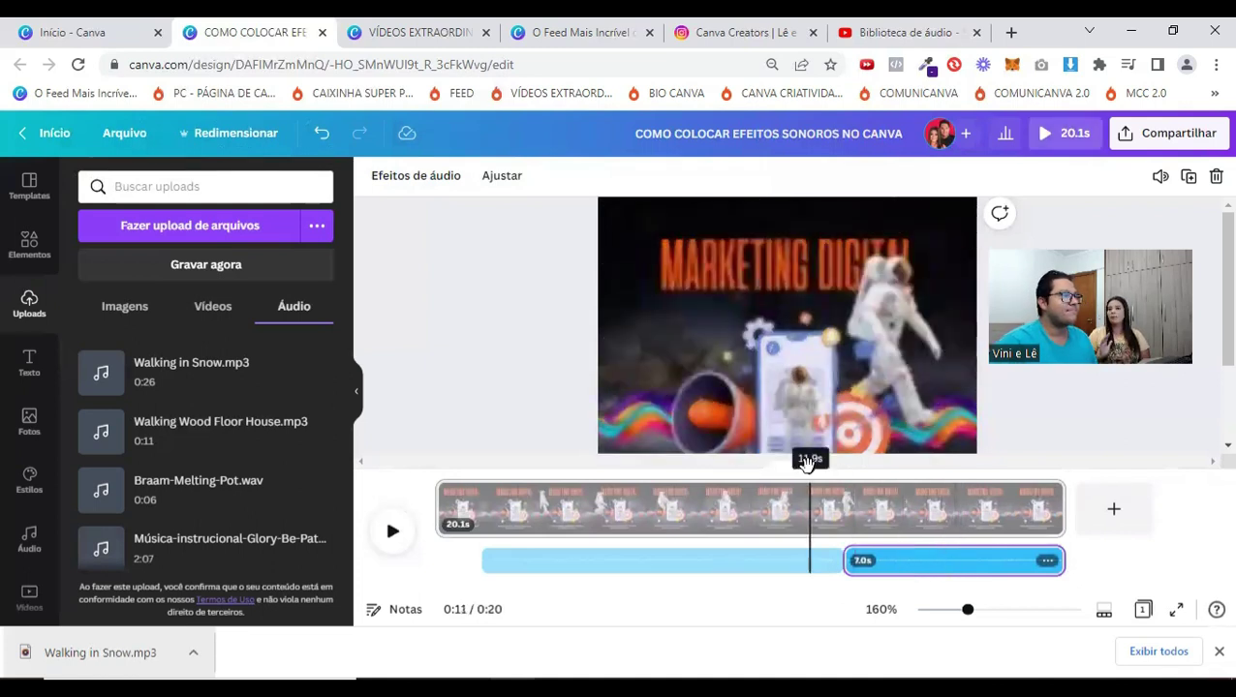
{"action": "left_click", "coordinate": [393, 531]}
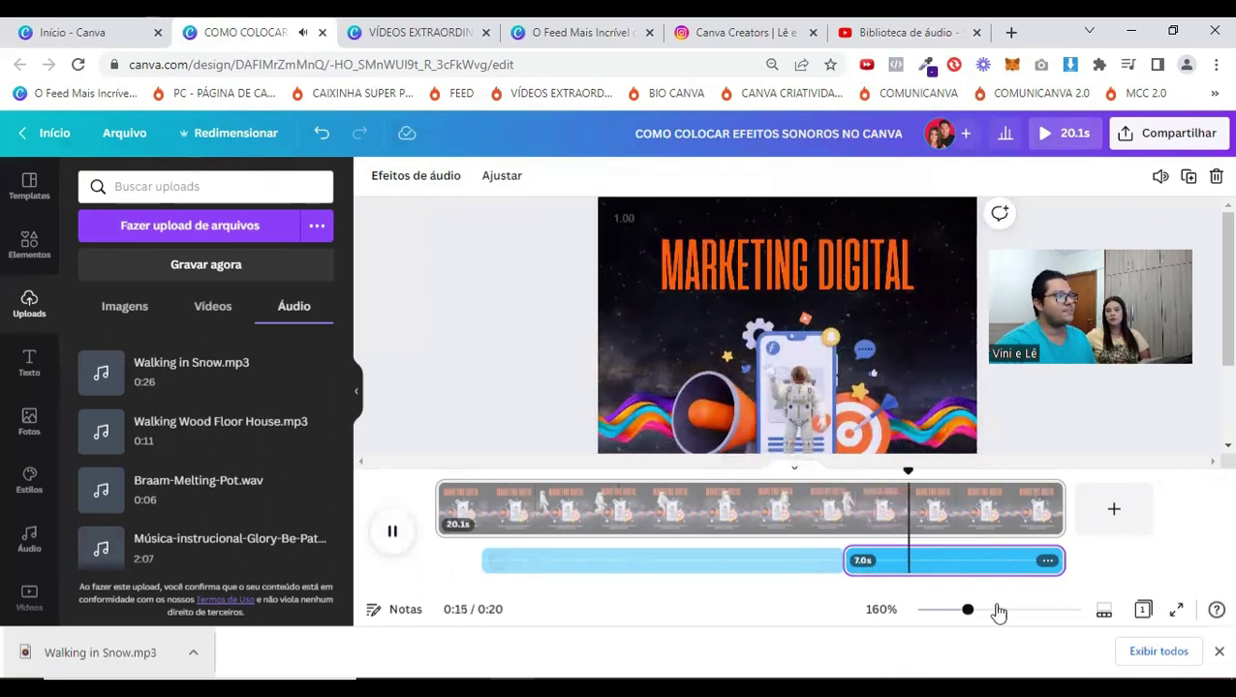
- Try adjusting which portion of the footsteps sound plays inside the copied 7.0 s clip
{"action": "left_click", "coordinate": [898, 560]}
{"action": "left_click_drag", "start_coordinate": [943, 557], "coordinate": [910, 557]}
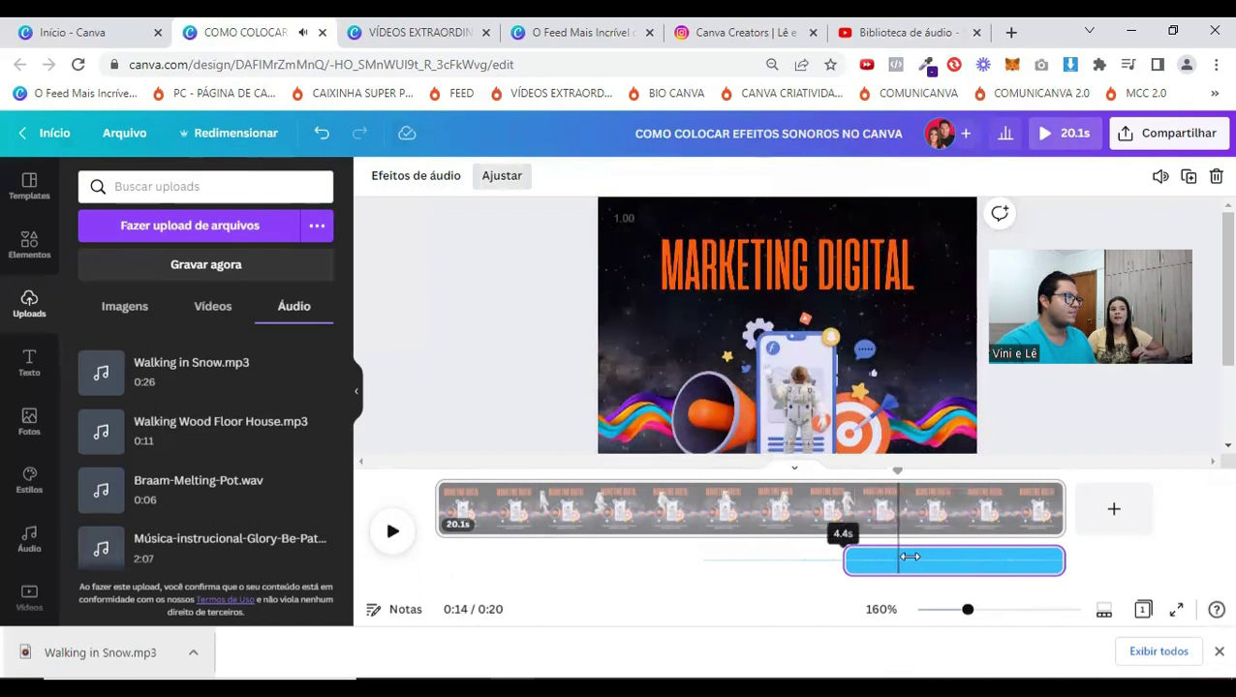
{"action": "left_click", "coordinate": [772, 581]}
{"action": "double_click", "coordinate": [991, 566]}
{"action": "left_click", "coordinate": [1038, 559]}
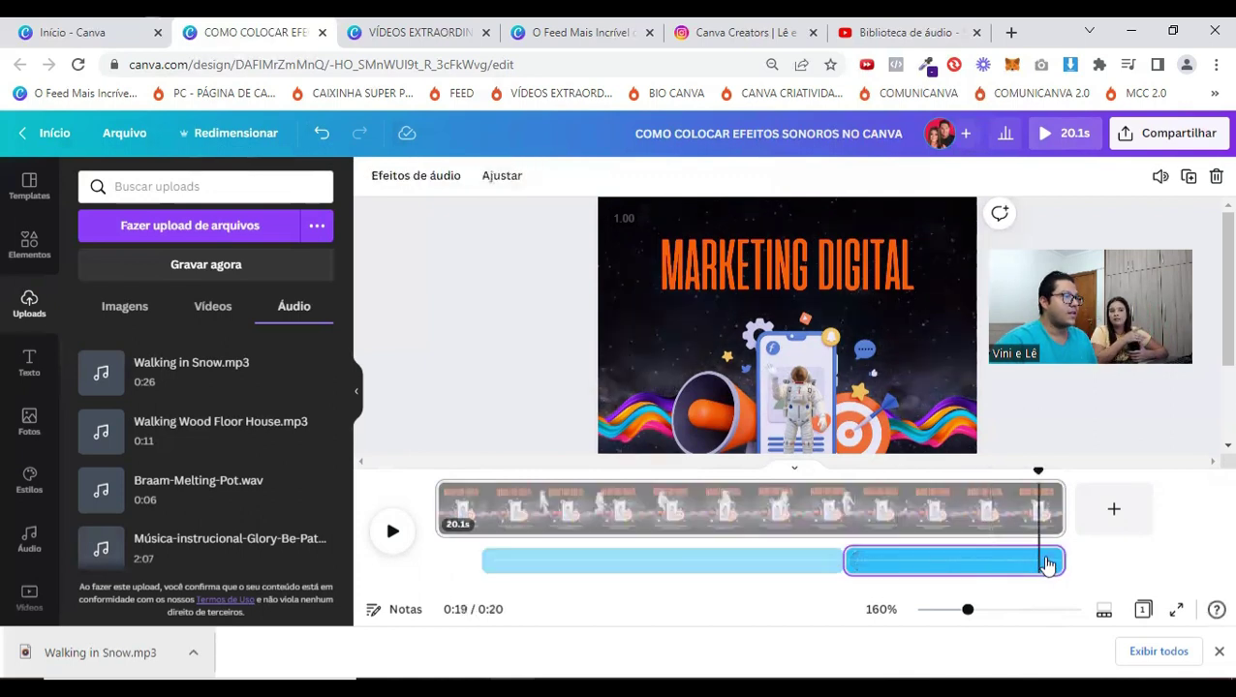
{"action": "left_click", "coordinate": [966, 565]}
{"action": "left_click", "coordinate": [957, 565]}
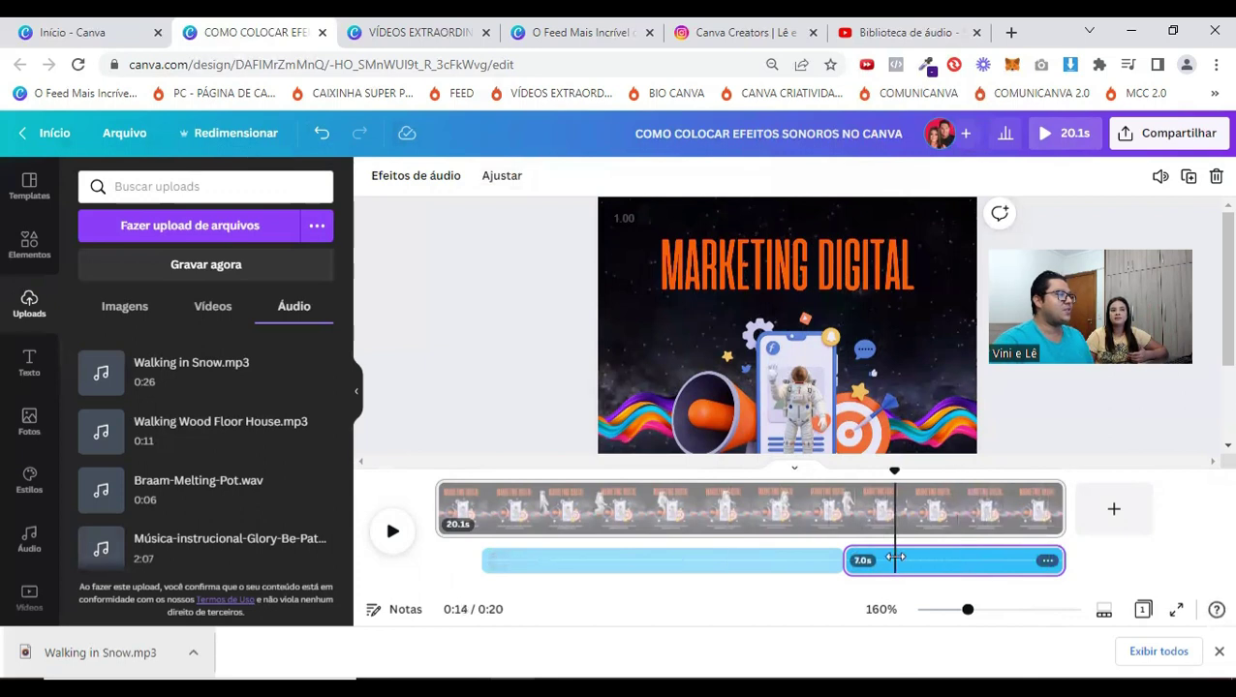
{"action": "double_click", "coordinate": [895, 557]}
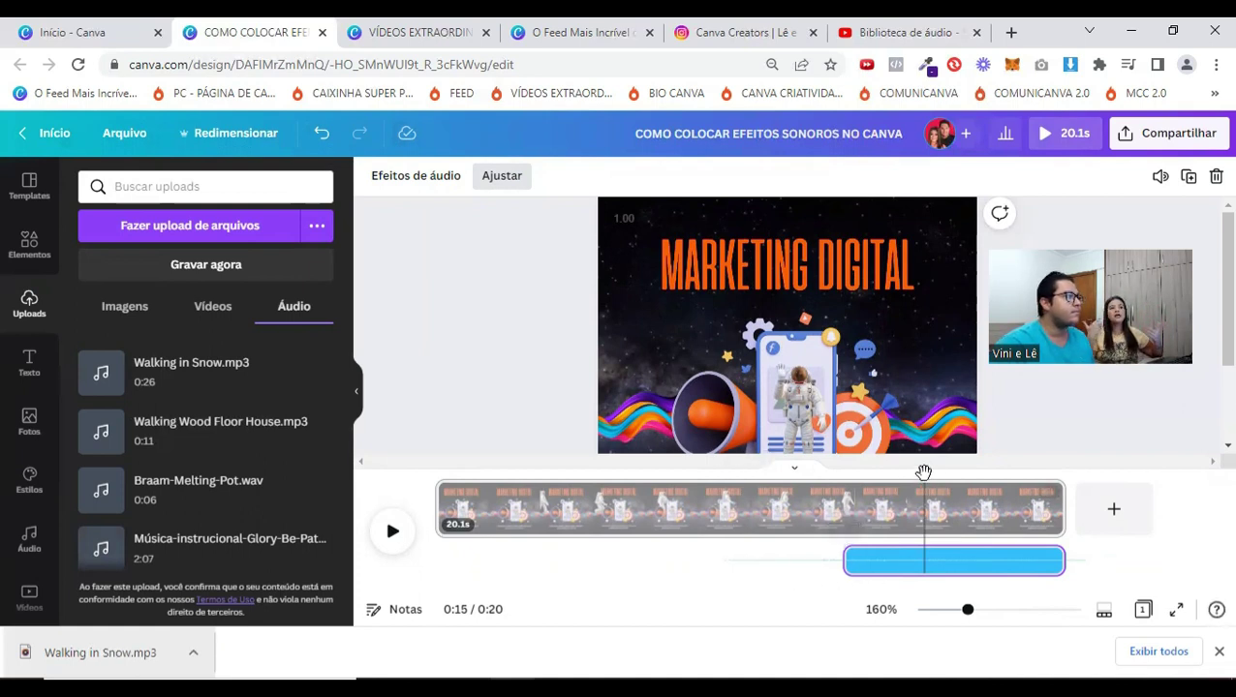
- Return the playhead to the start of the timeline and delete the copied 7.0 s footsteps clip
{"action": "left_click_drag", "start_coordinate": [923, 467], "coordinate": [461, 464]}
{"action": "left_click", "coordinate": [384, 535]}
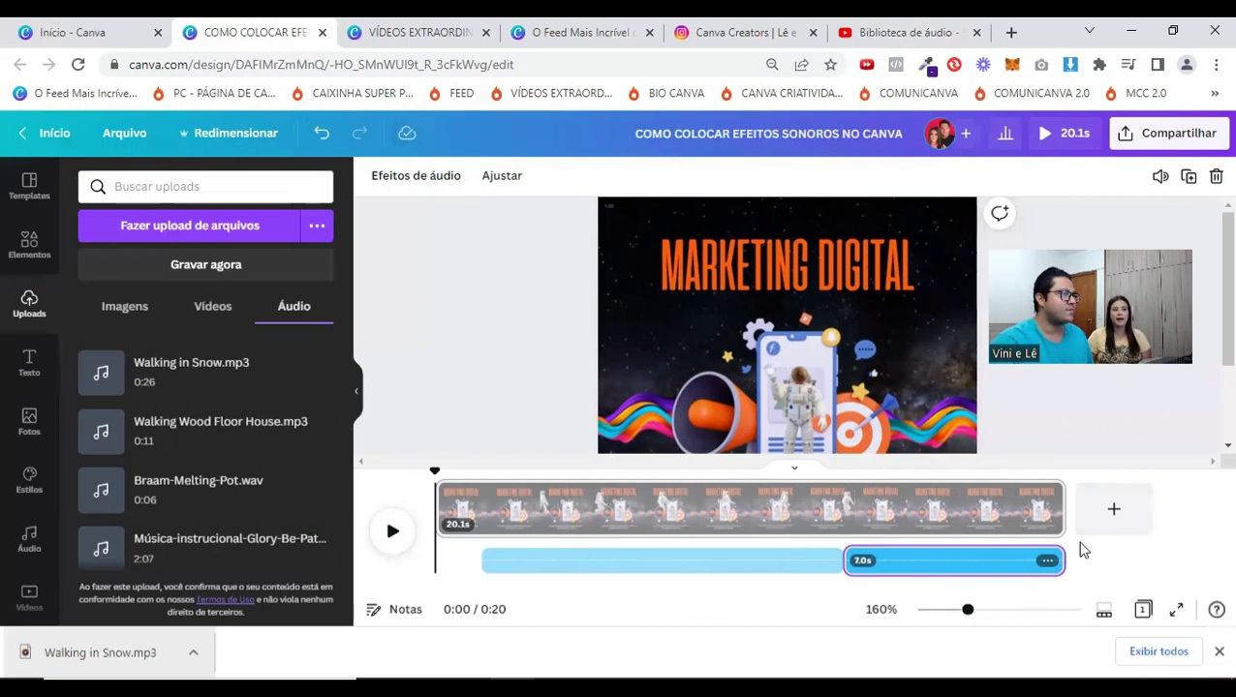
{"action": "left_click", "coordinate": [1000, 571]}
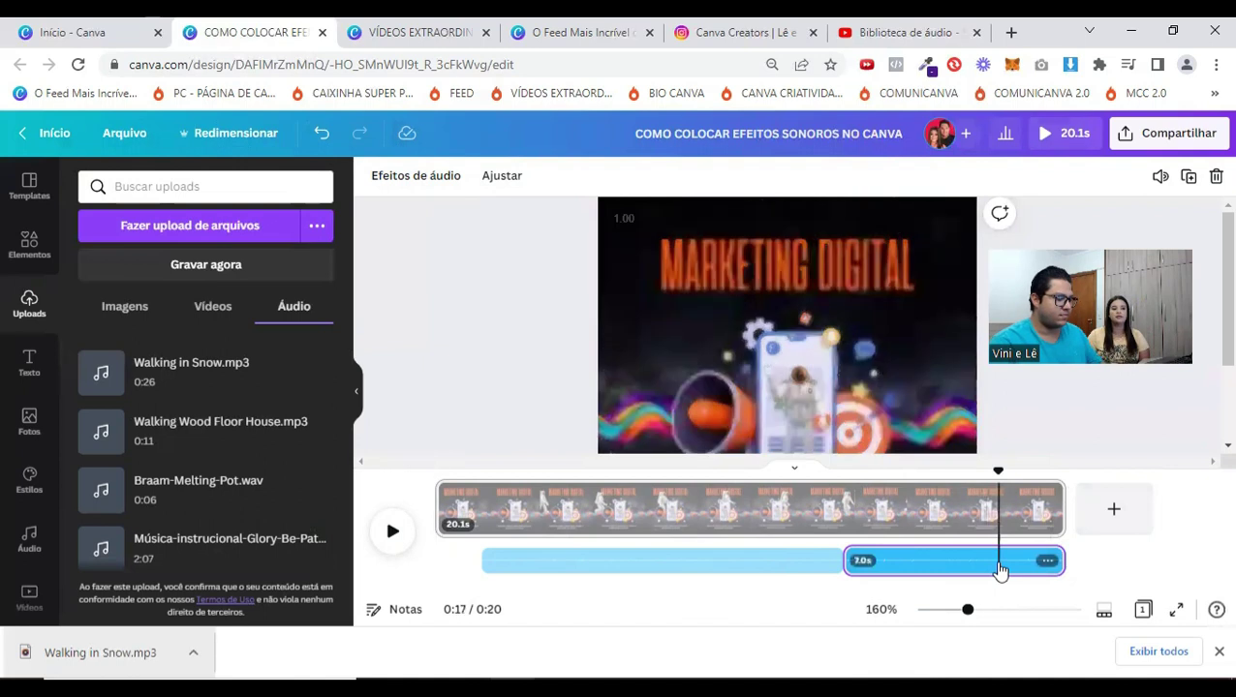
{"action": "key", "text": "Delete"}
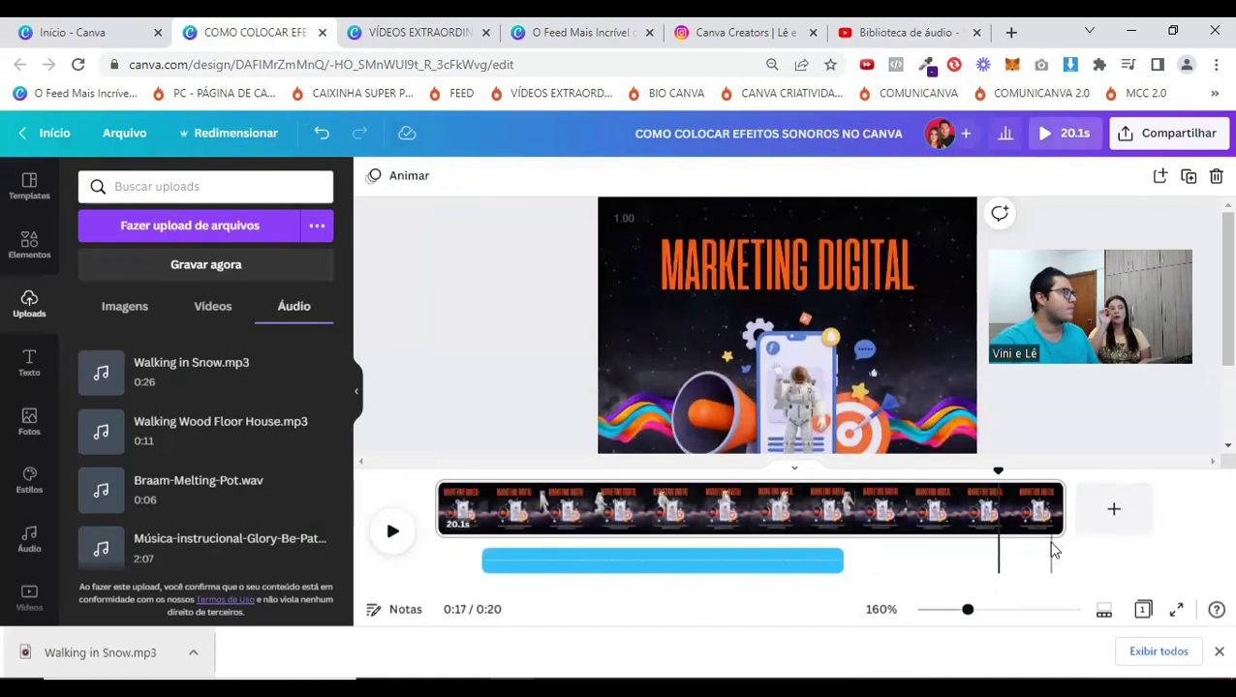
{"action": "left_click", "coordinate": [815, 566]}
{"action": "left_click", "coordinate": [825, 561]}
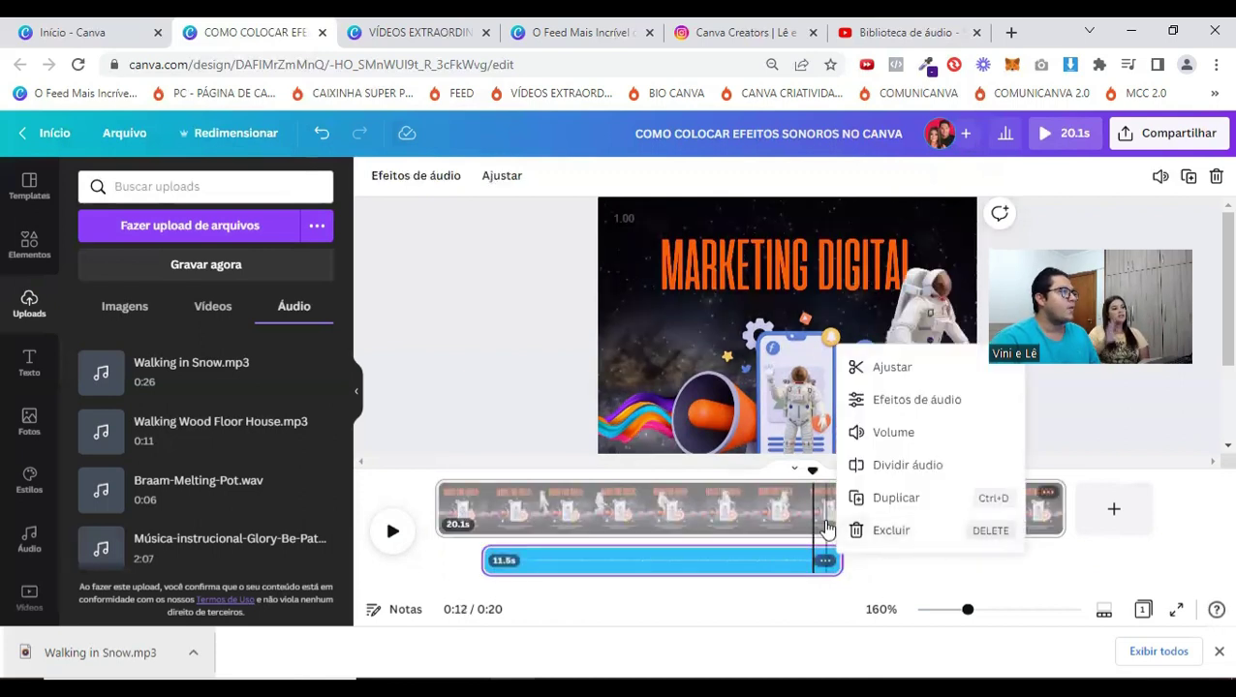
{"action": "left_click", "coordinate": [685, 605]}
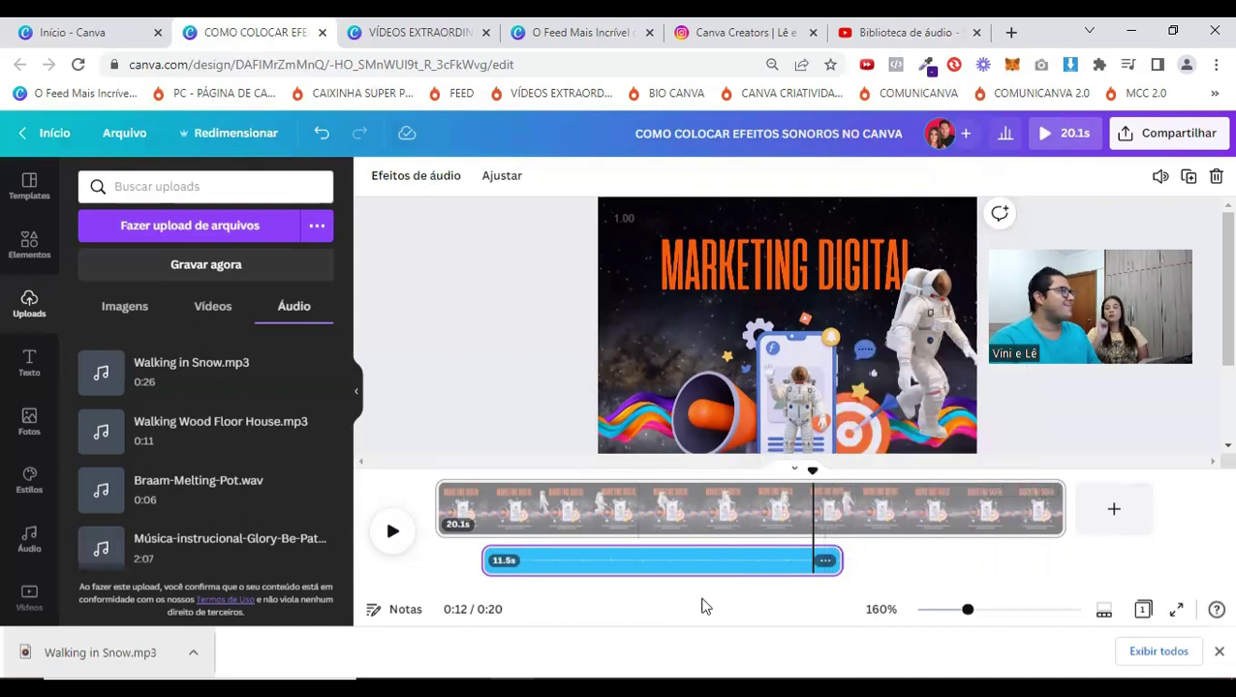
- Dismiss the browser's downloads bar and bring the playhead back to near the start of the timeline
{"action": "left_click", "coordinate": [1216, 653]}
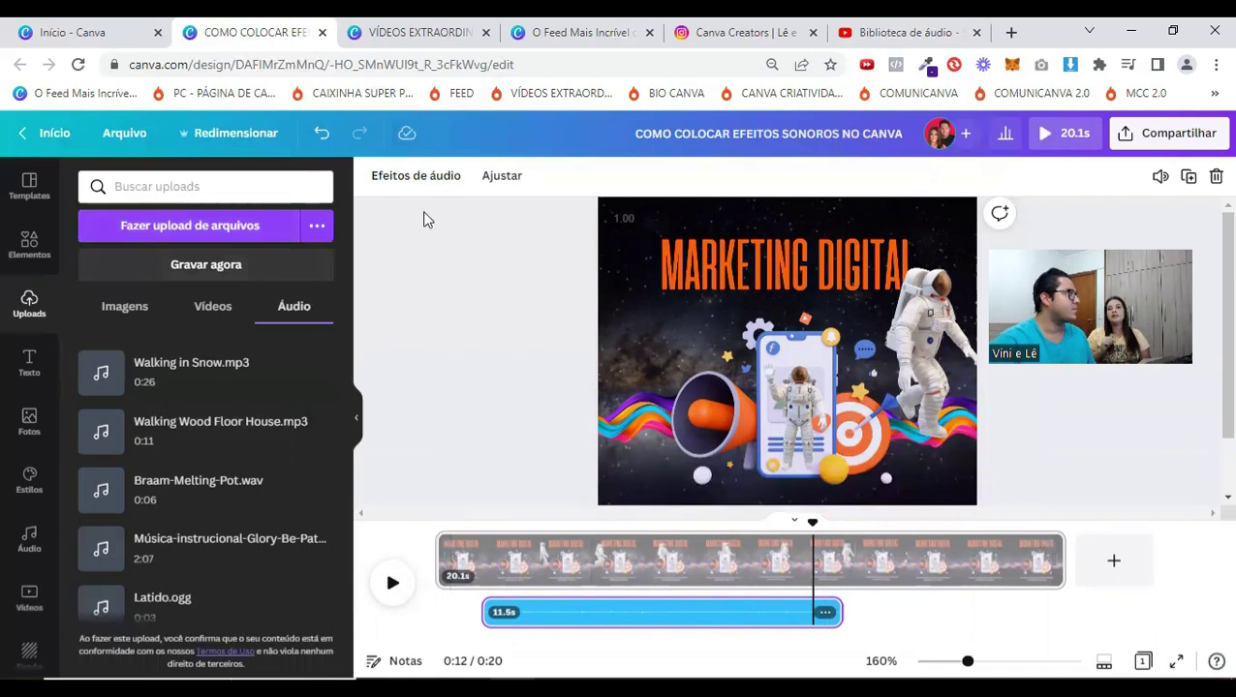
{"action": "left_click_drag", "start_coordinate": [812, 524], "coordinate": [451, 524]}
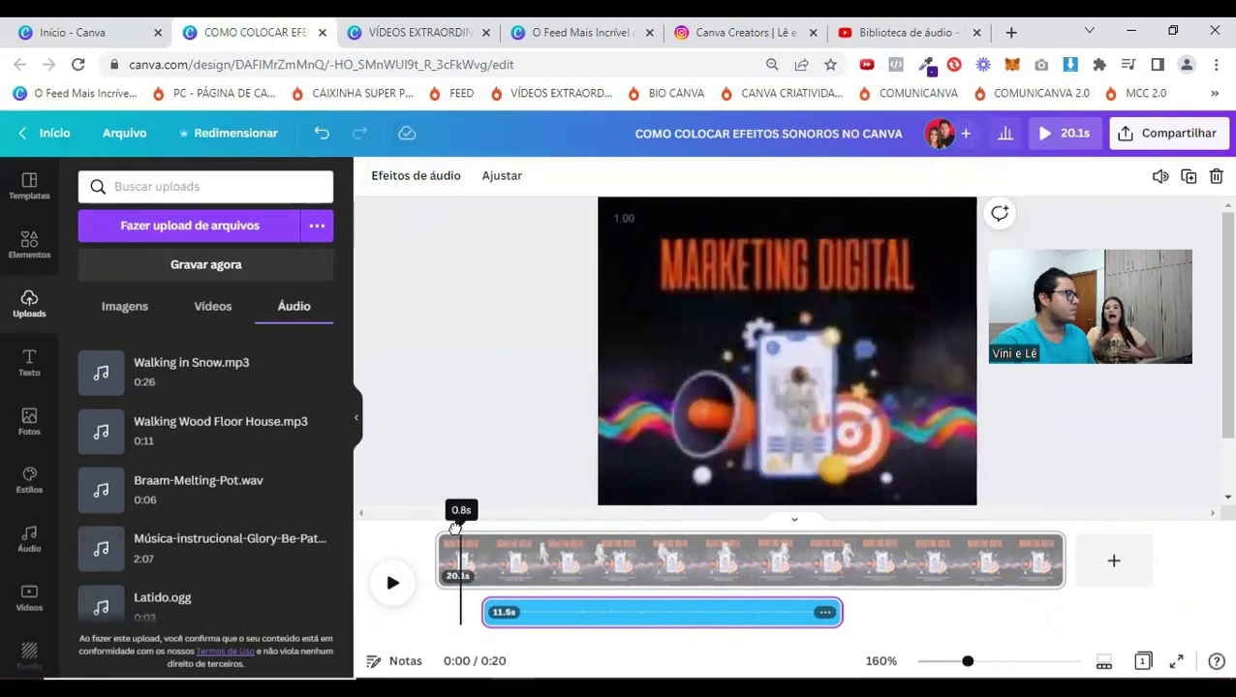
- Give the 11.5 s footsteps clip a gradual fade-out of 2.8 s and play the video past the clip's end
{"action": "left_click", "coordinate": [419, 193]}
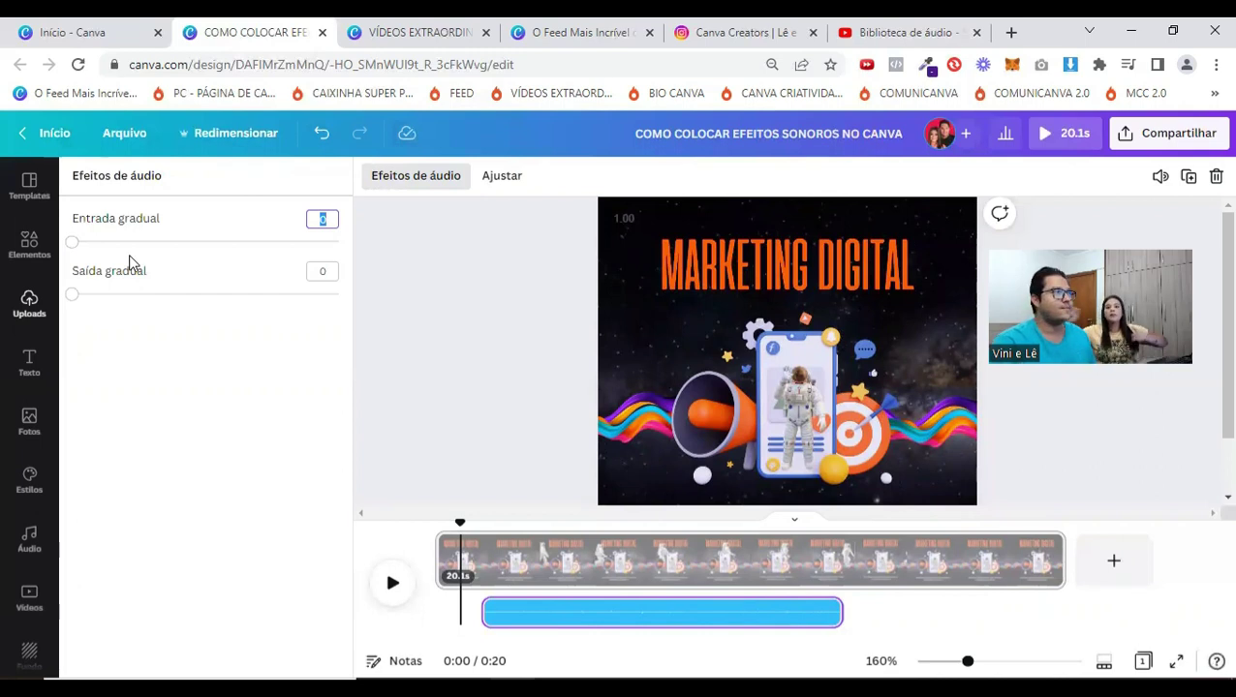
{"action": "left_click", "coordinate": [330, 271]}
{"action": "left_click_drag", "start_coordinate": [74, 306], "coordinate": [400, 322]}
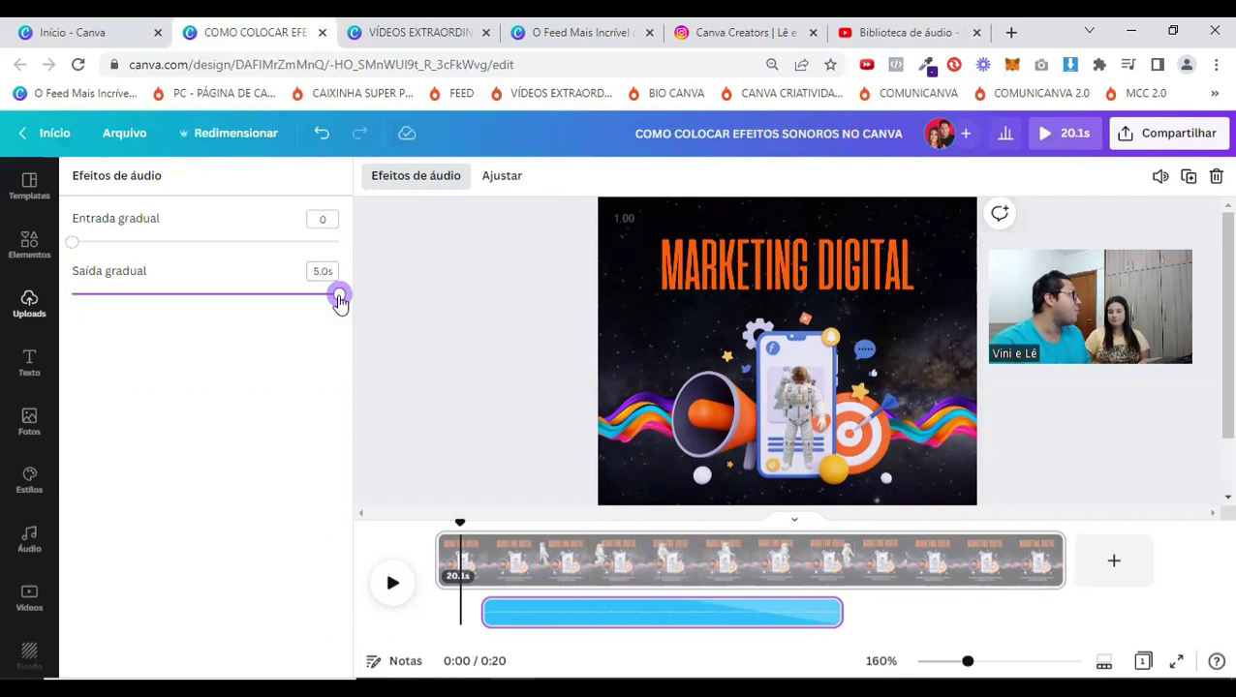
{"action": "left_click_drag", "start_coordinate": [339, 304], "coordinate": [221, 296]}
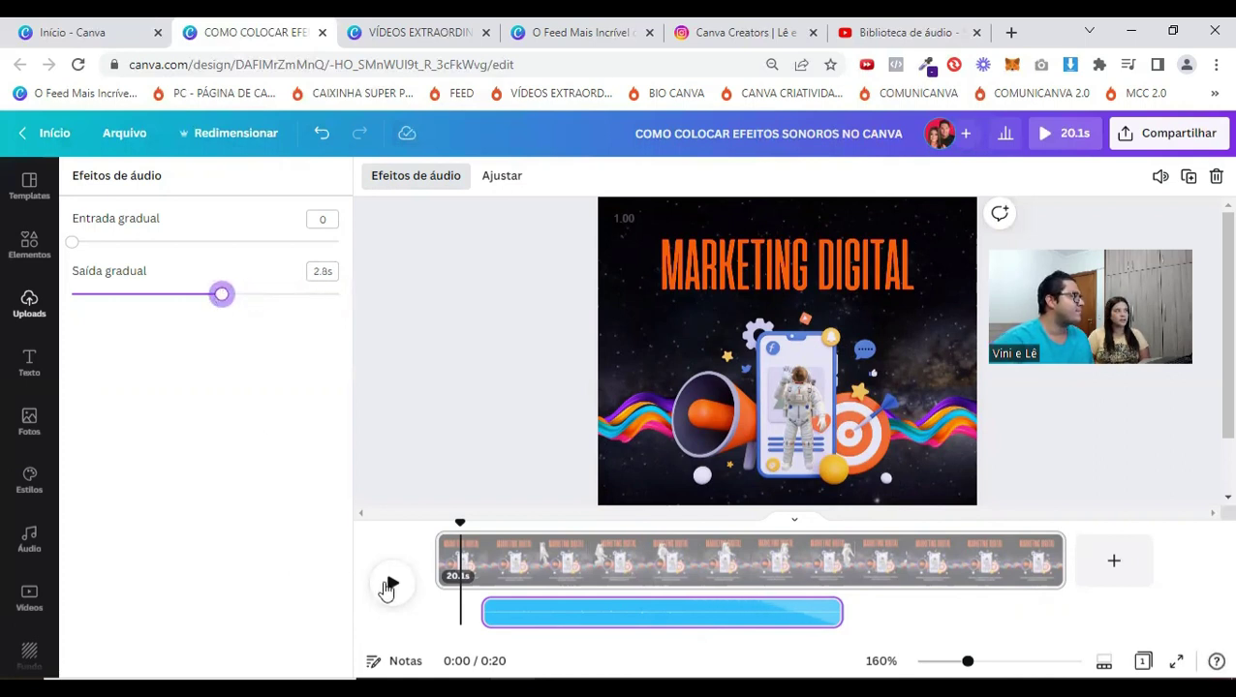
{"action": "left_click", "coordinate": [390, 583]}
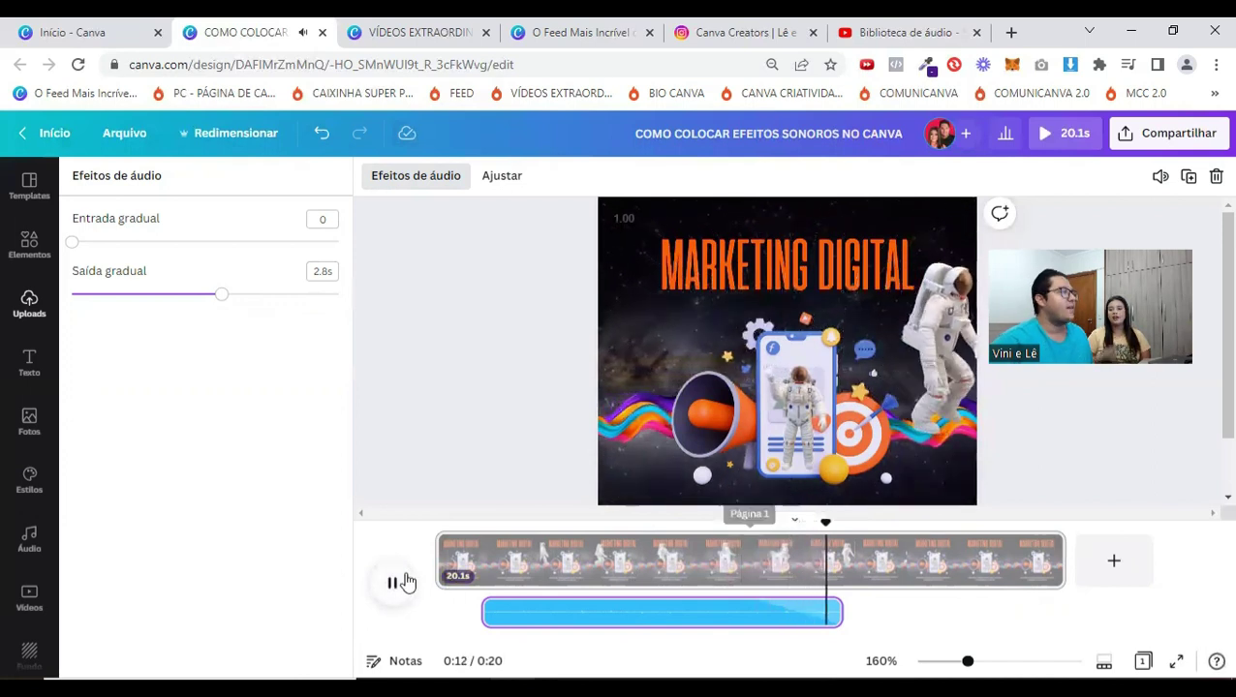
{"action": "left_click", "coordinate": [392, 591]}
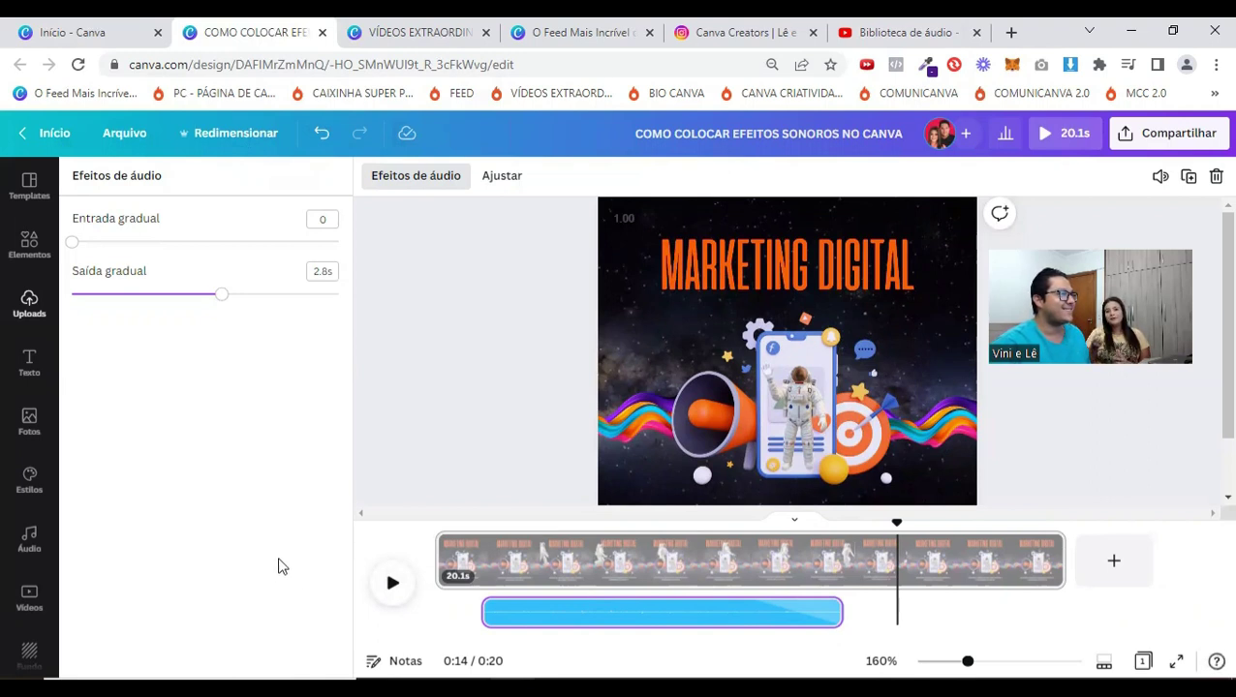
- Search the audio library for "sound effect" and browse the effects it offers
{"action": "left_click", "coordinate": [27, 547]}
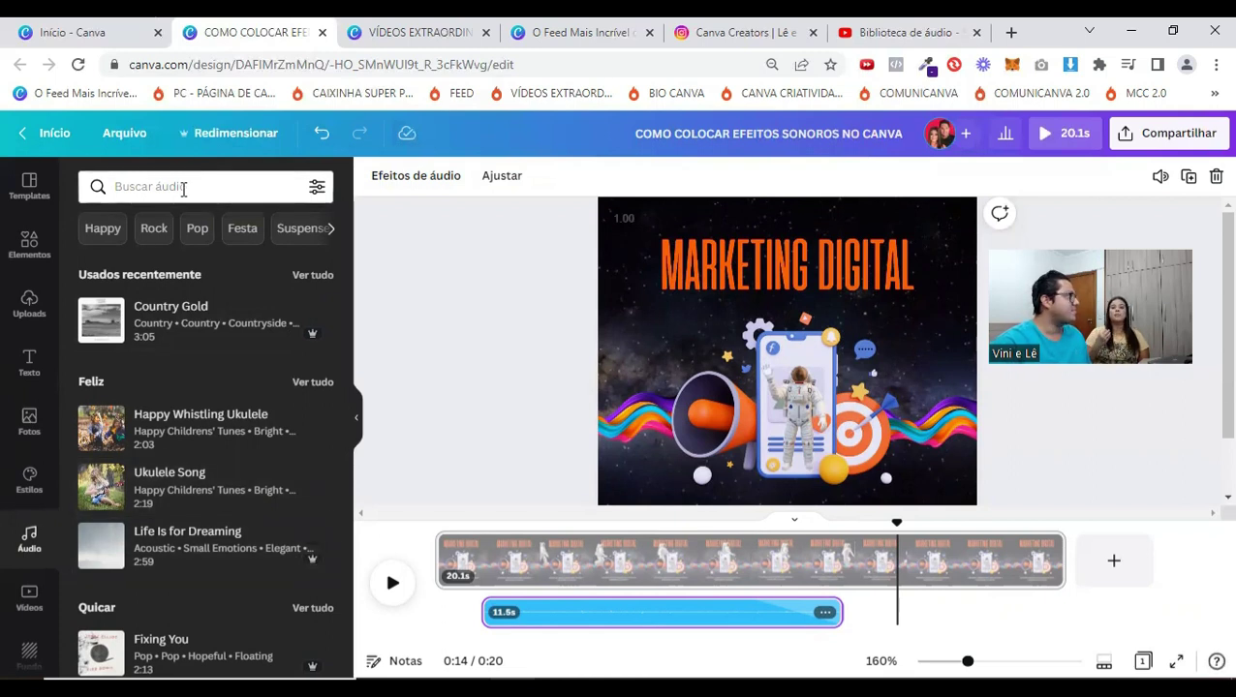
{"action": "left_click", "coordinate": [183, 188]}
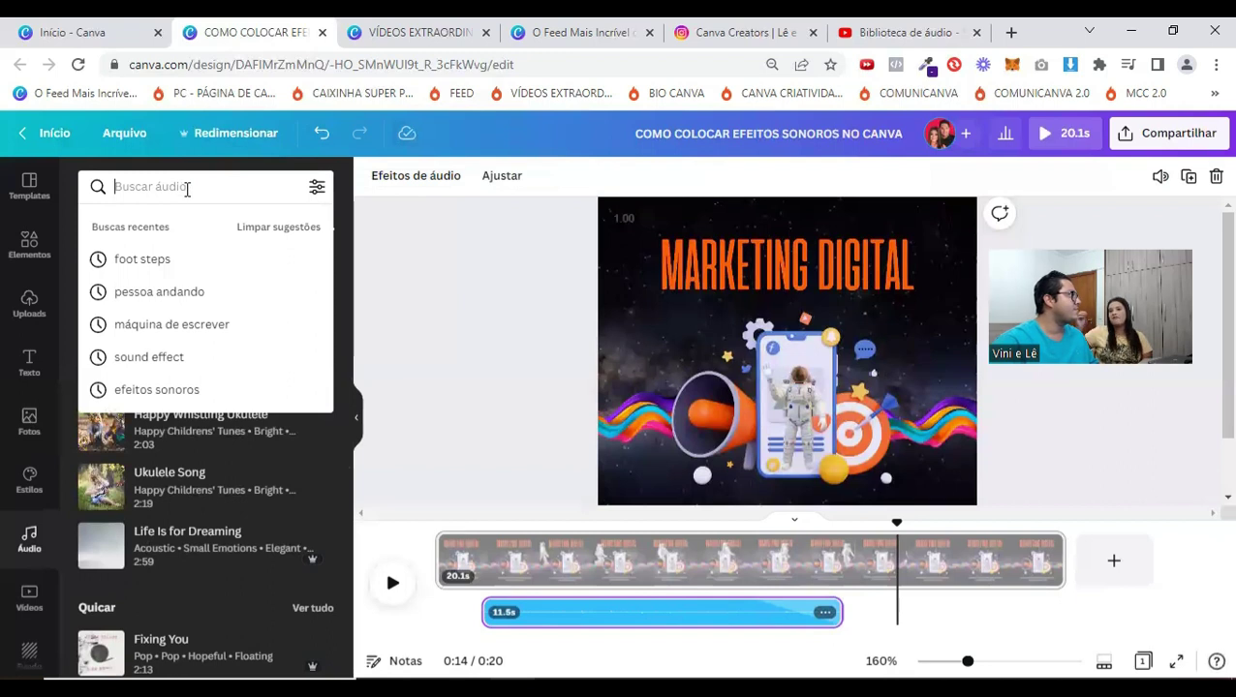
{"action": "left_click", "coordinate": [142, 360]}
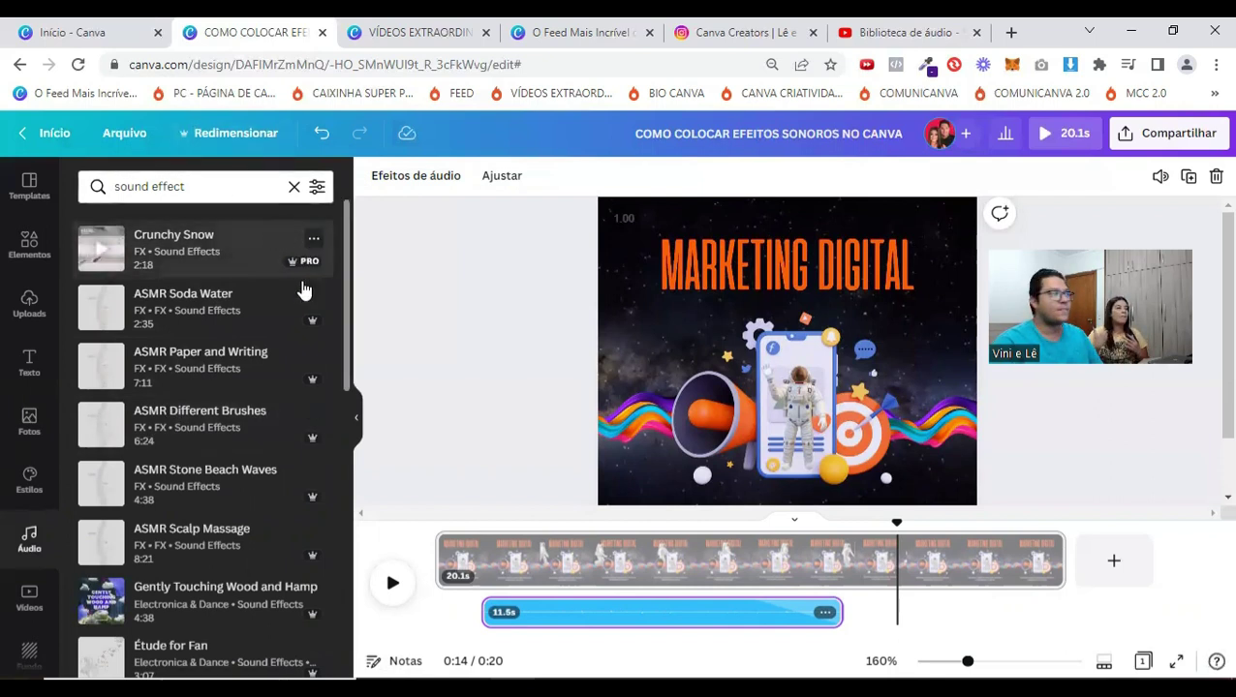
{"action": "scroll", "coordinate": [231, 387], "scroll_direction": "down", "scroll_amount": 5}
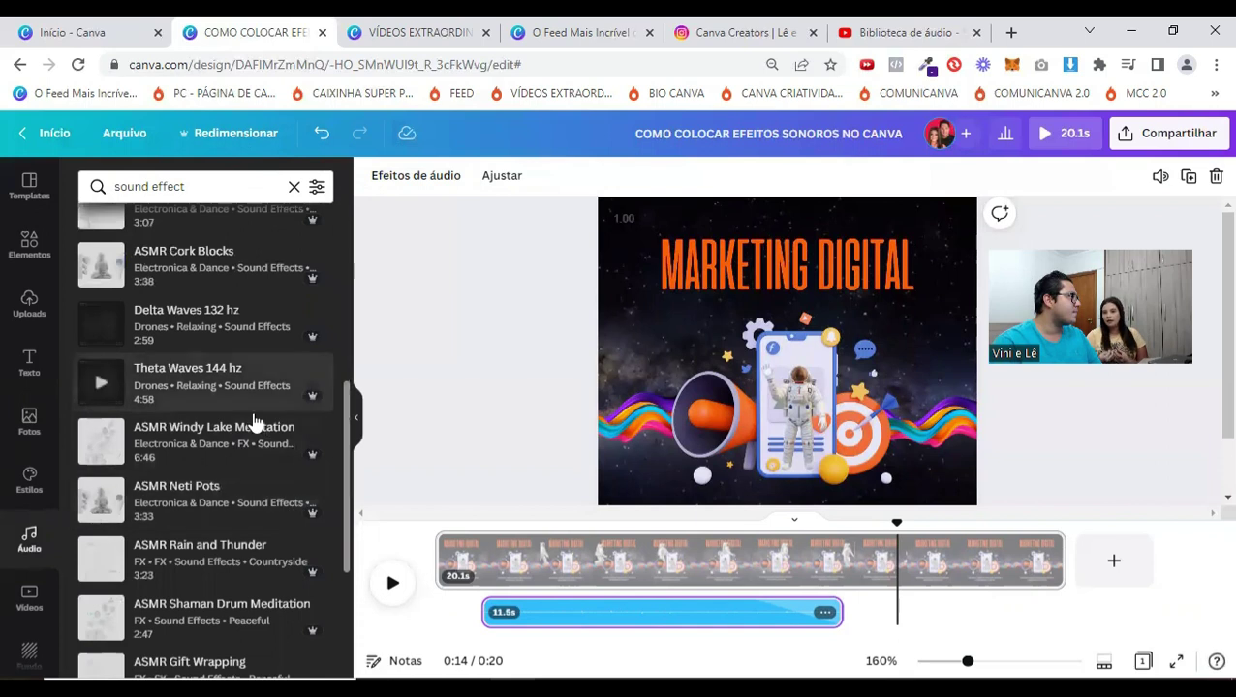
{"action": "scroll", "coordinate": [218, 412], "scroll_direction": "down", "scroll_amount": 3}
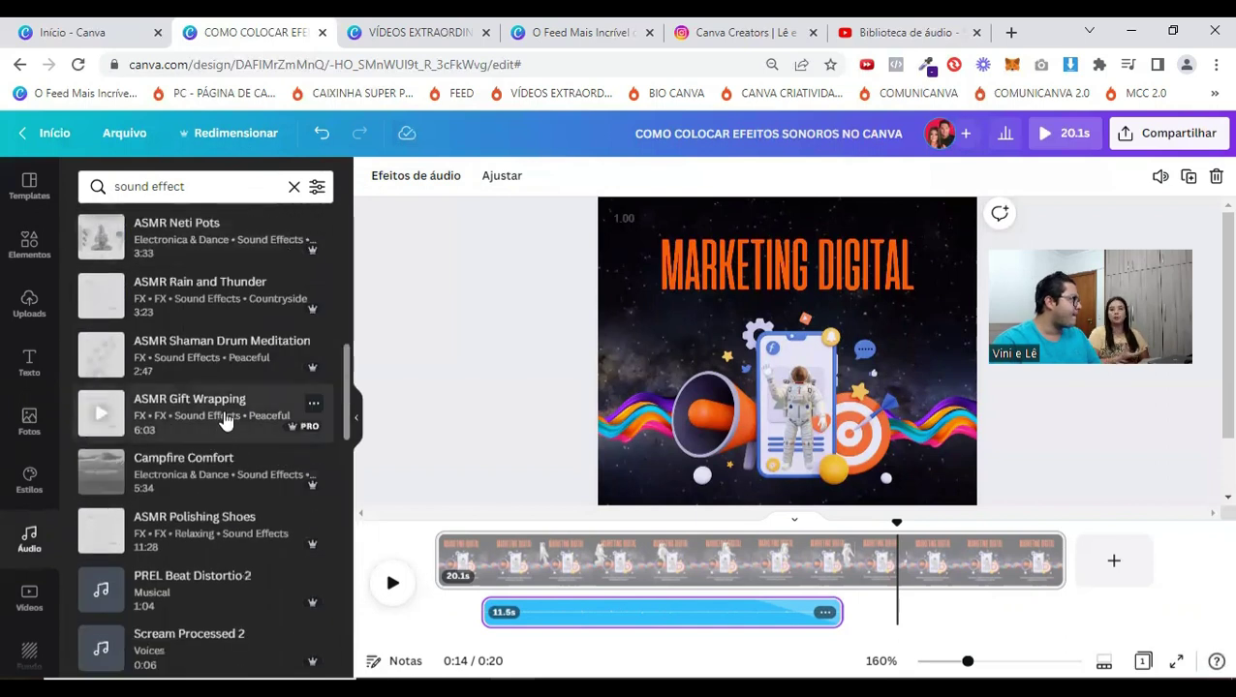
{"action": "scroll", "coordinate": [225, 420], "scroll_direction": "down", "scroll_amount": 3}
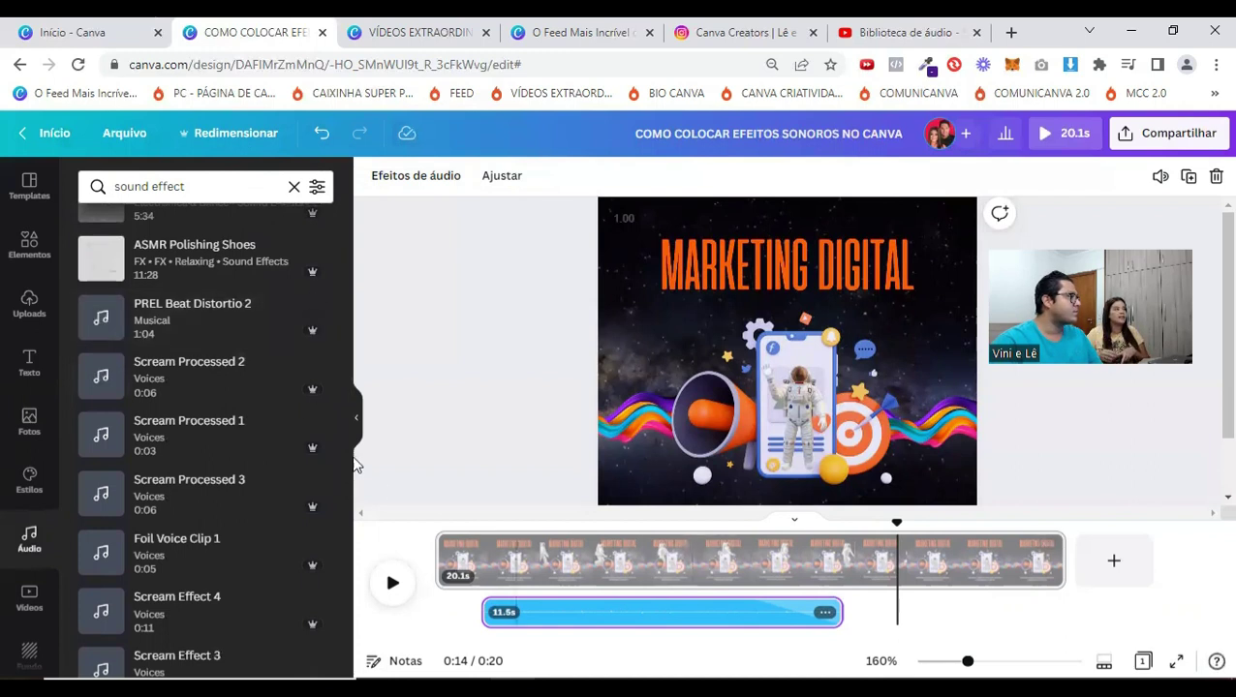
{"action": "scroll", "coordinate": [234, 366], "scroll_direction": "up", "scroll_amount": 2}
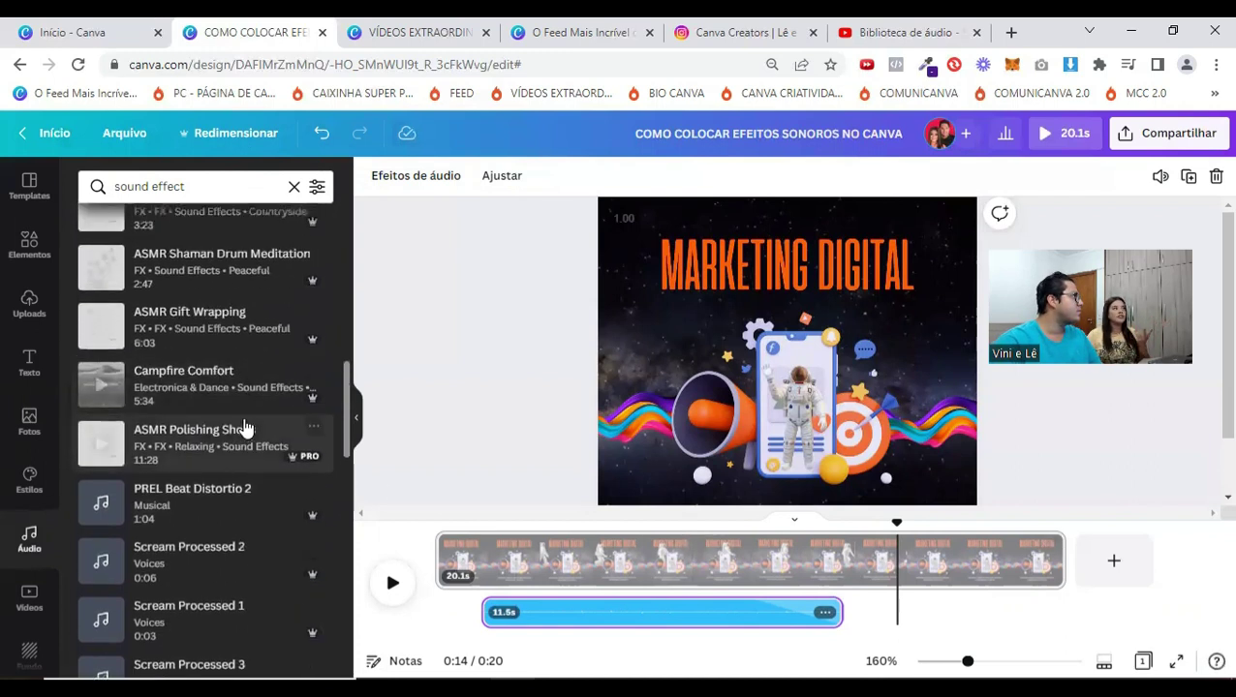
{"action": "scroll", "coordinate": [245, 431], "scroll_direction": "up", "scroll_amount": 5}
{"action": "scroll", "coordinate": [243, 357], "scroll_direction": "up", "scroll_amount": 4}
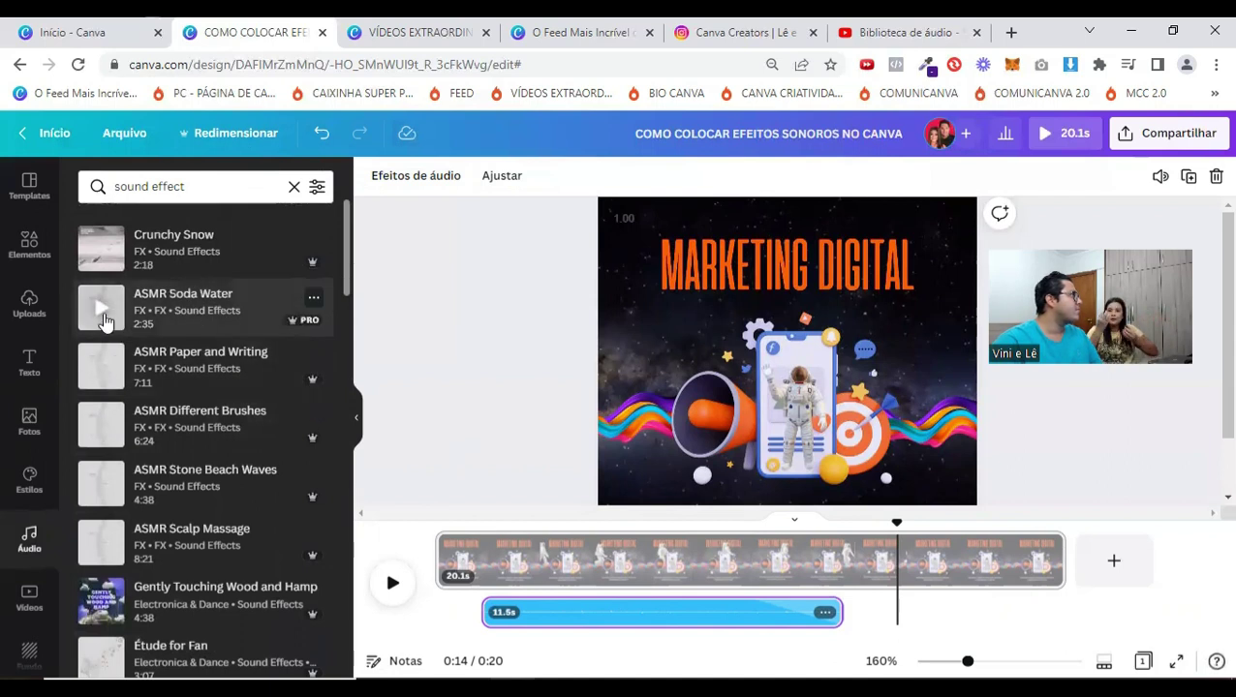
{"action": "scroll", "coordinate": [228, 430], "scroll_direction": "down", "scroll_amount": 10}
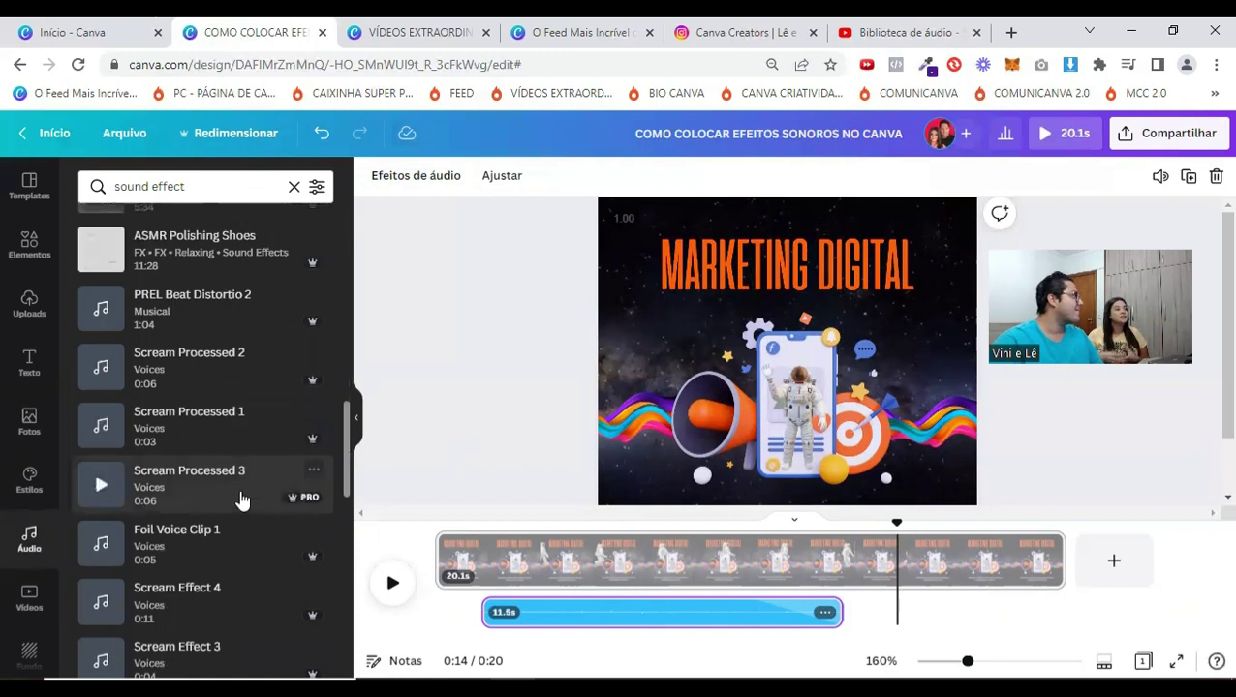
{"action": "scroll", "coordinate": [242, 498], "scroll_direction": "up", "scroll_amount": 1}
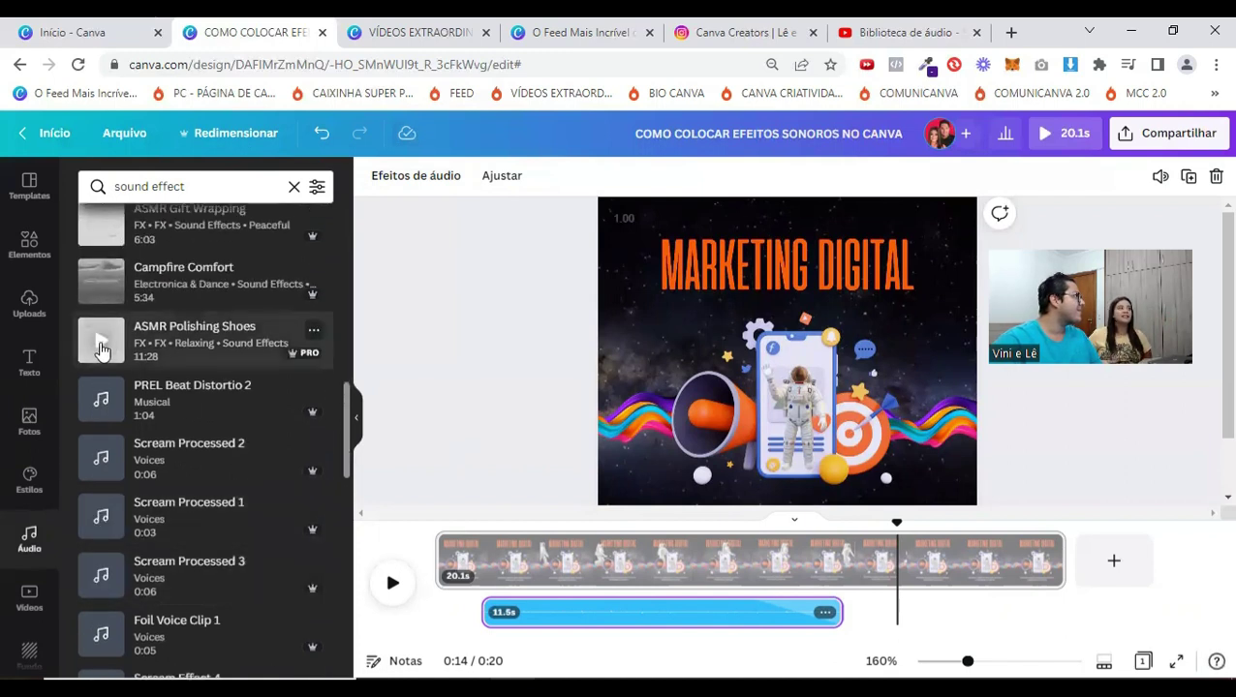
{"action": "scroll", "coordinate": [223, 426], "scroll_direction": "up", "scroll_amount": 4}
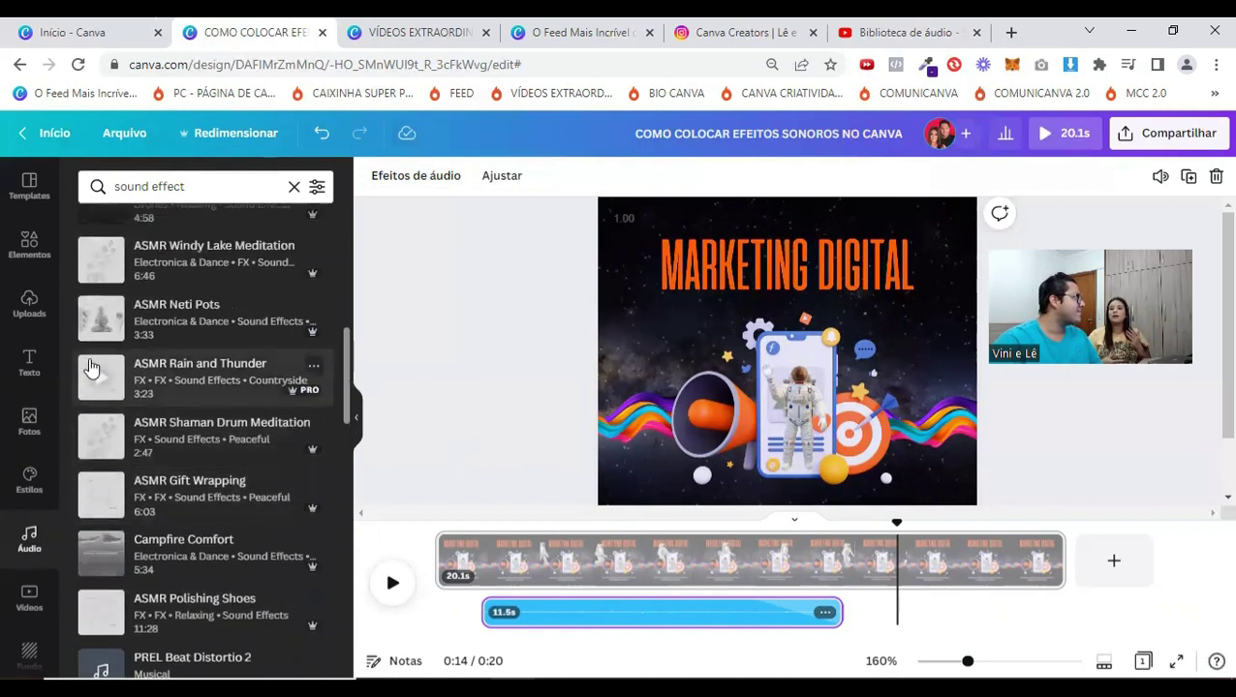
{"action": "scroll", "coordinate": [184, 397], "scroll_direction": "up", "scroll_amount": 1}
{"action": "scroll", "coordinate": [184, 402], "scroll_direction": "up", "scroll_amount": 4}
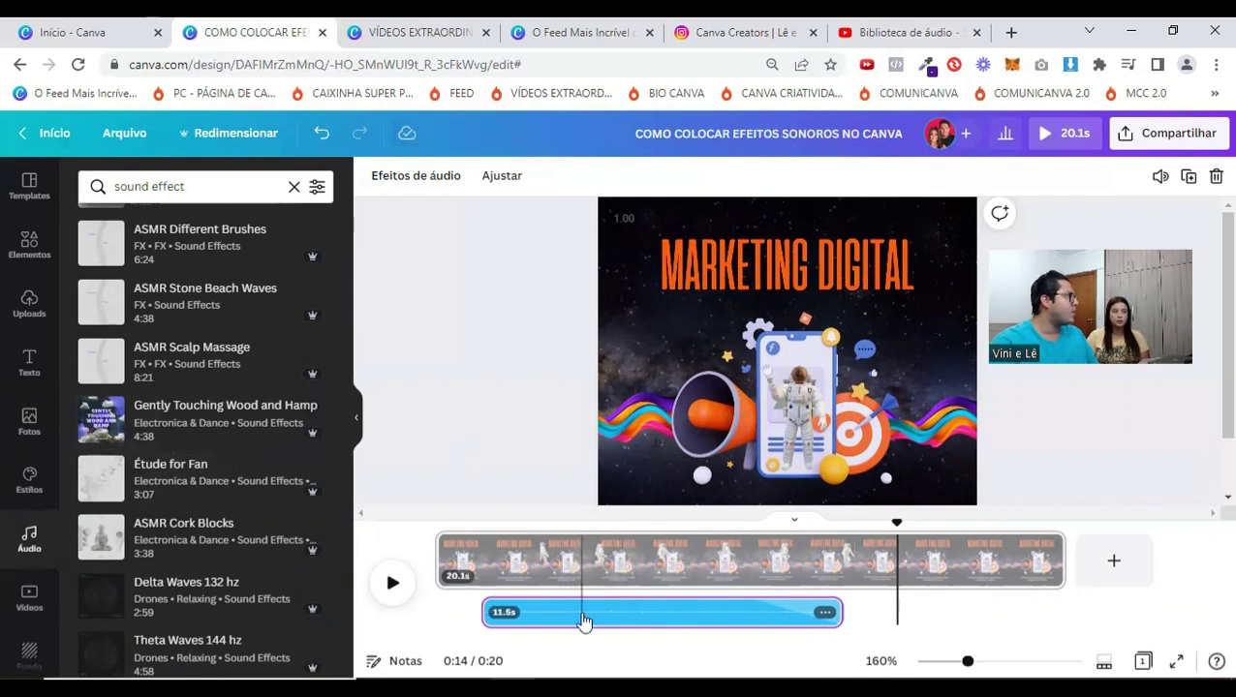
{"action": "scroll", "coordinate": [291, 388], "scroll_direction": "up", "scroll_amount": 3}
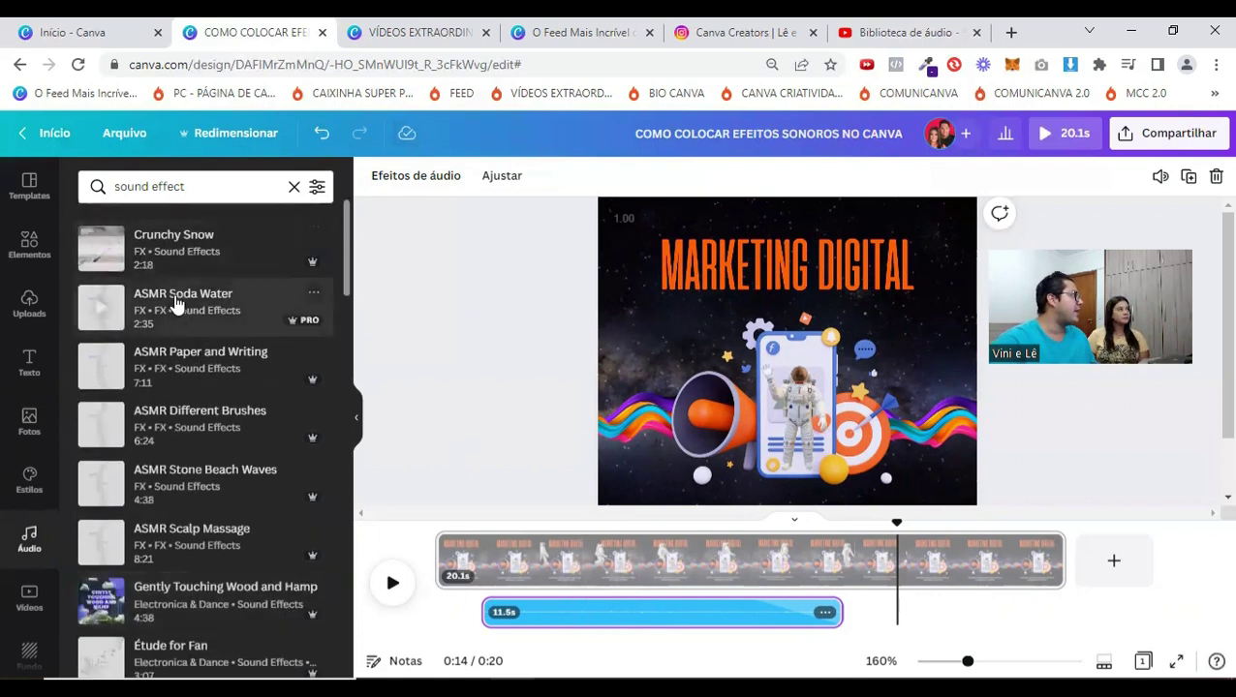
- Search the audio library for "foot steps", preview Sand Footsteps Walk Run, and add it to the timeline at 0:08
{"action": "left_click", "coordinate": [228, 187]}
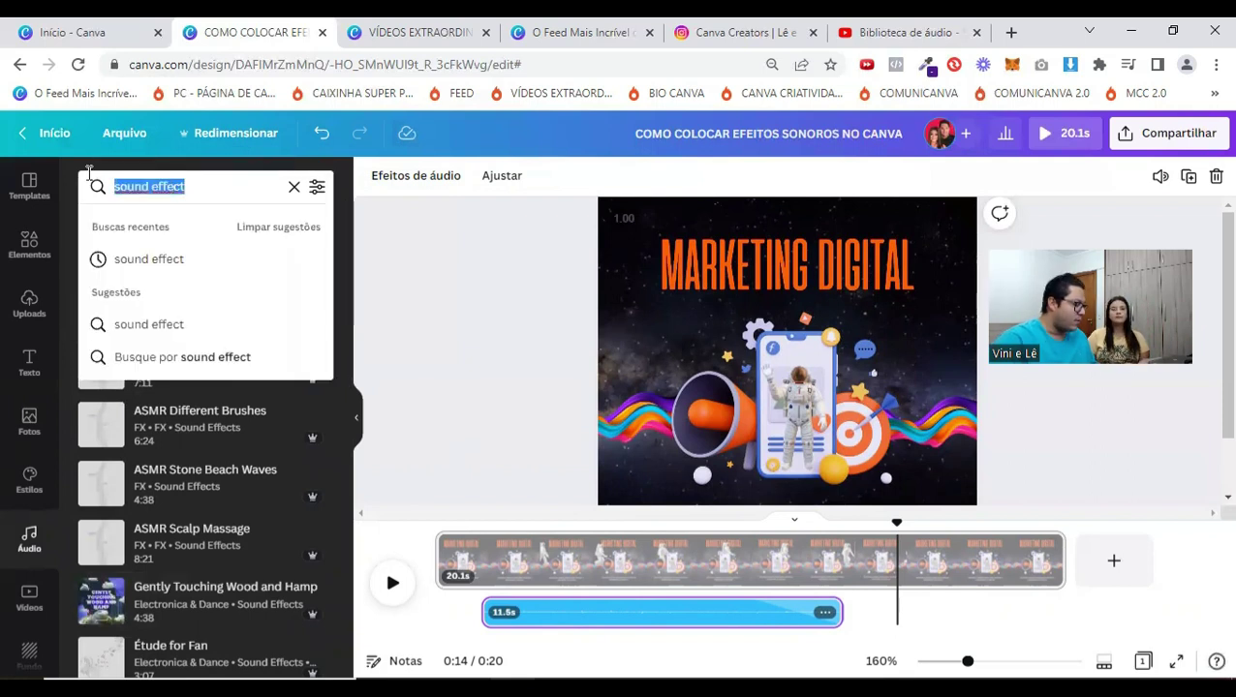
{"action": "type", "text": "foot st"}
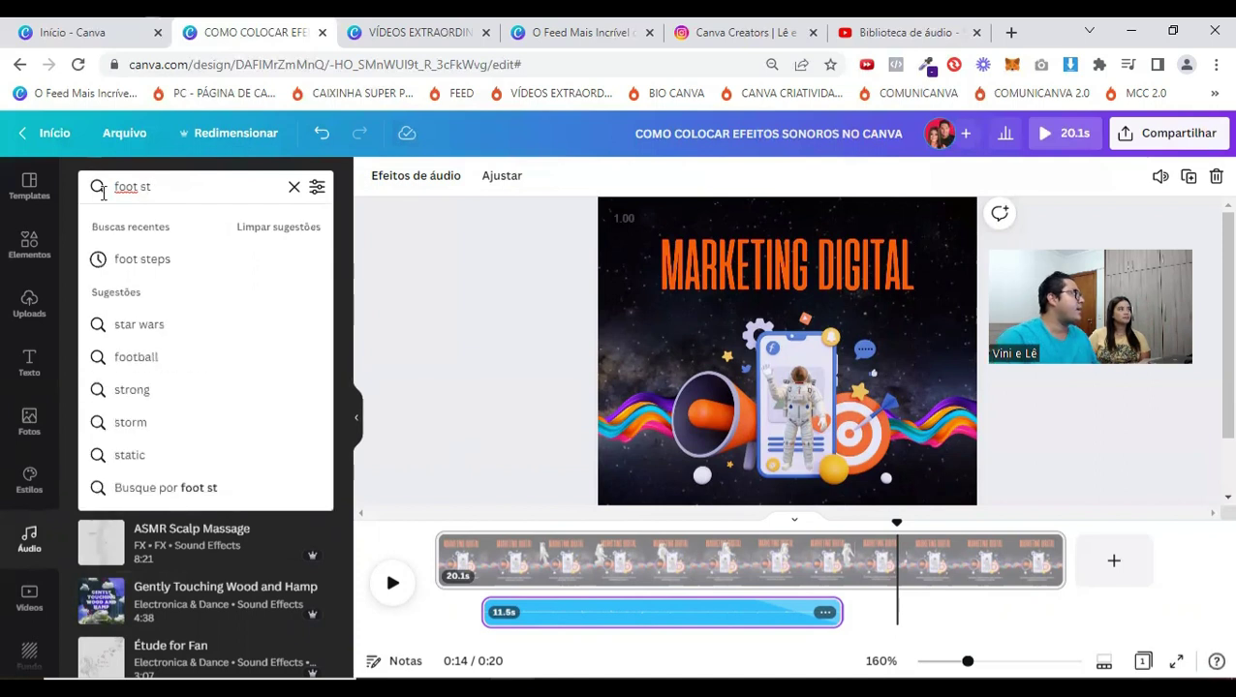
{"action": "left_click", "coordinate": [157, 258]}
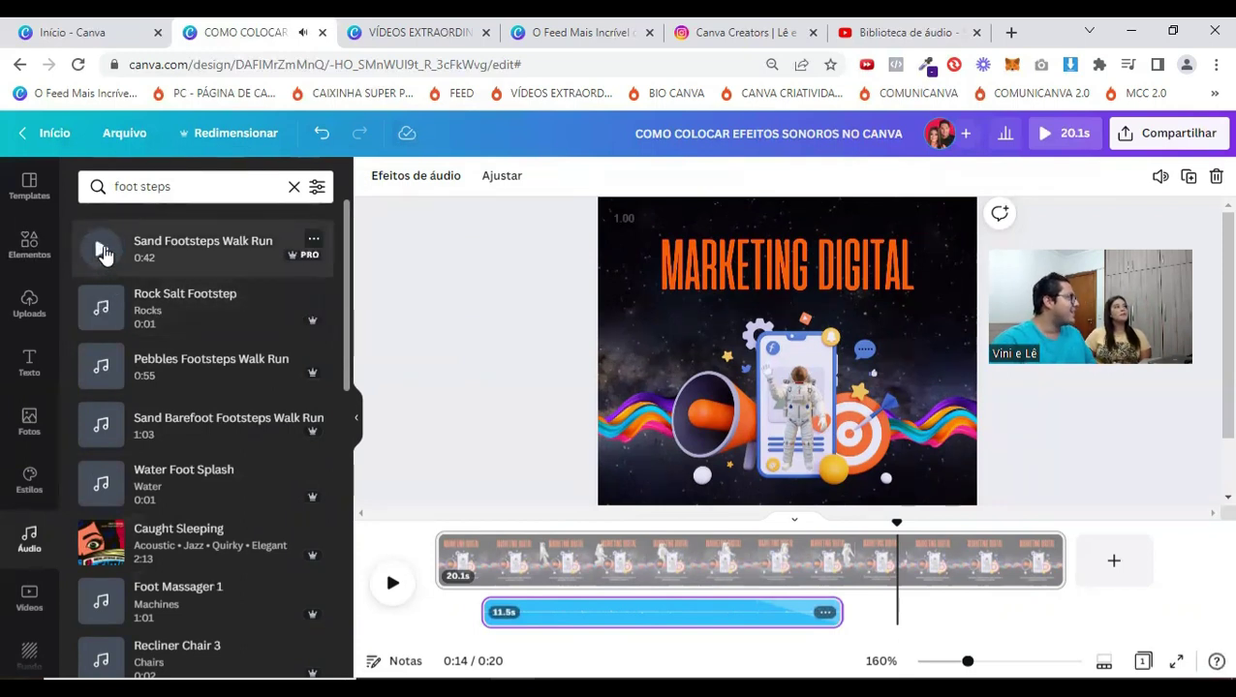
{"action": "scroll", "coordinate": [248, 479], "scroll_direction": "down", "scroll_amount": 1}
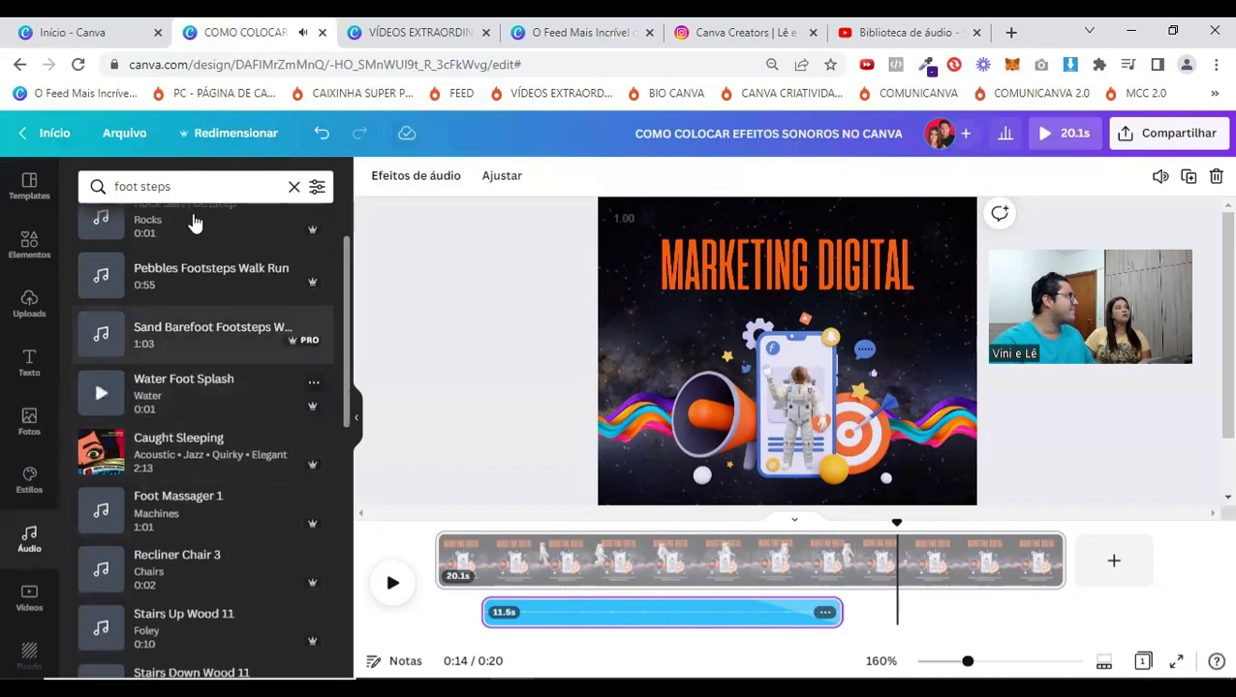
{"action": "scroll", "coordinate": [164, 349], "scroll_direction": "up", "scroll_amount": 2}
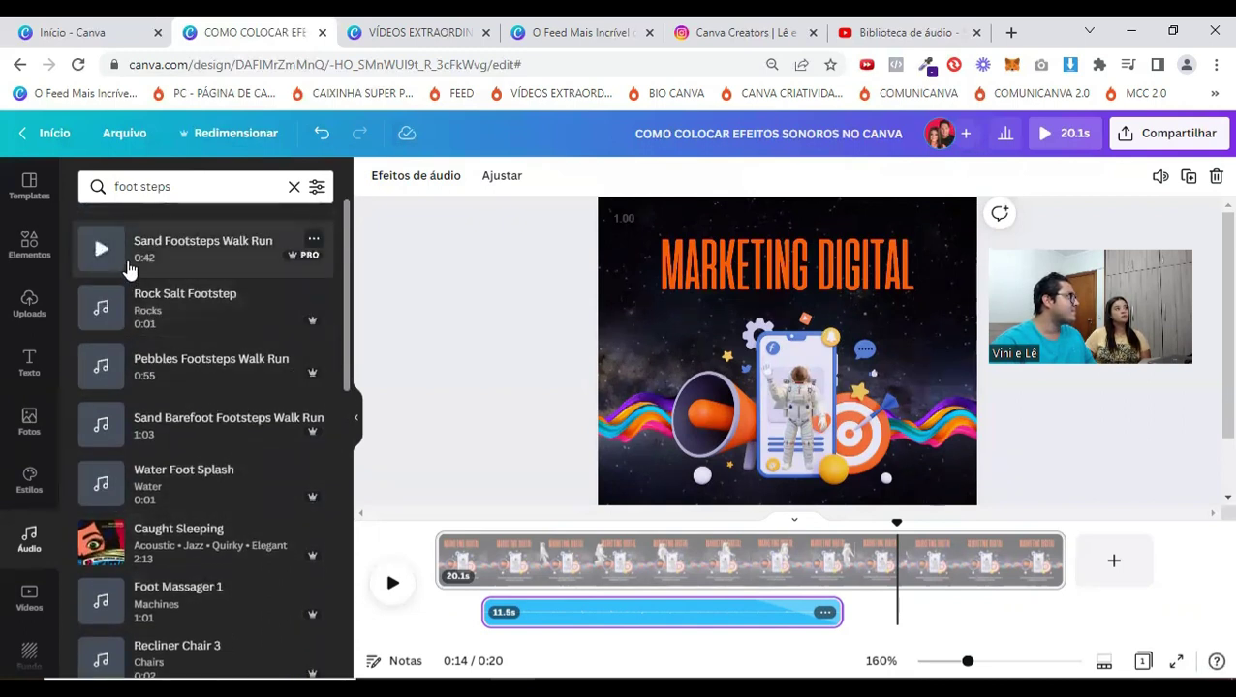
{"action": "left_click", "coordinate": [696, 620]}
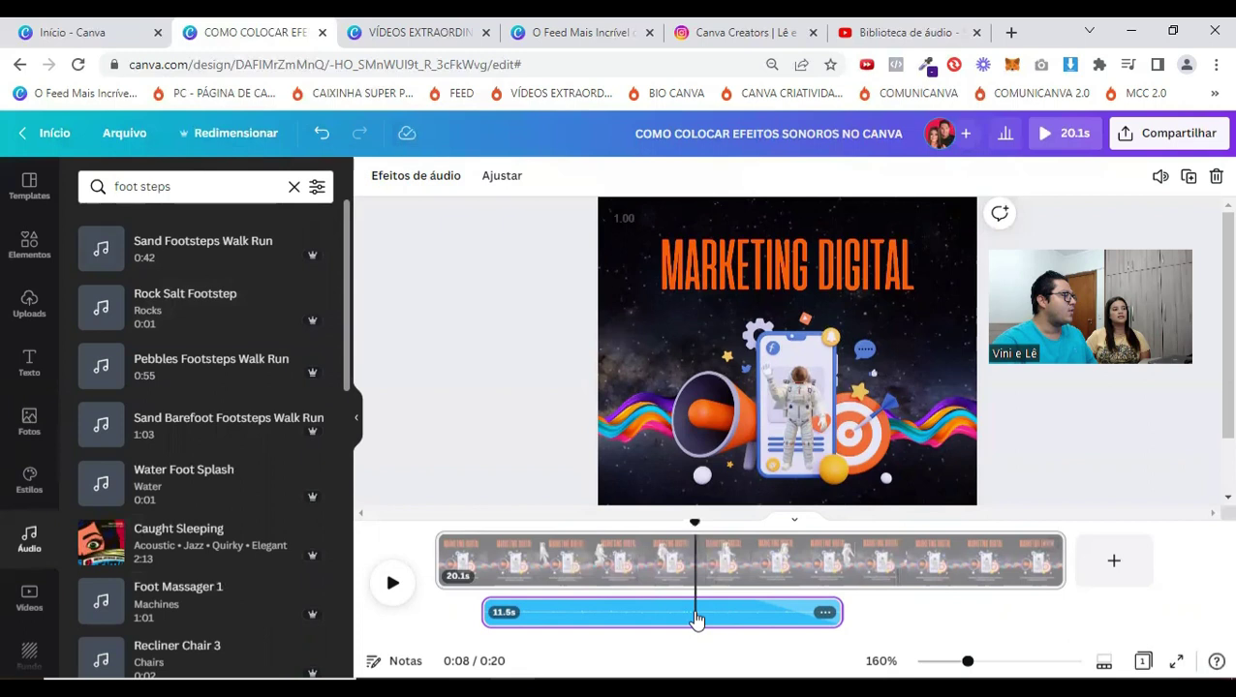
{"action": "left_click", "coordinate": [172, 252]}
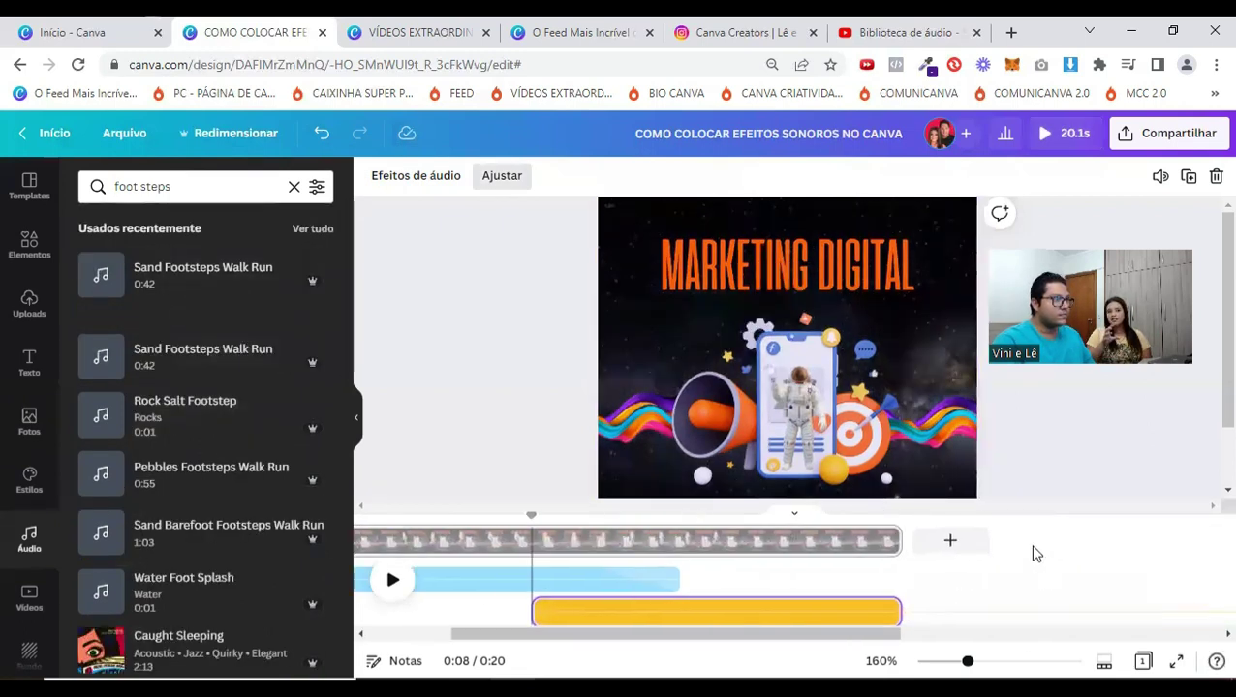
- Hide the side panel and try different portions of the Sand Footsteps Walk Run sound inside its 11.8 s clip
{"action": "left_click", "coordinate": [357, 418]}
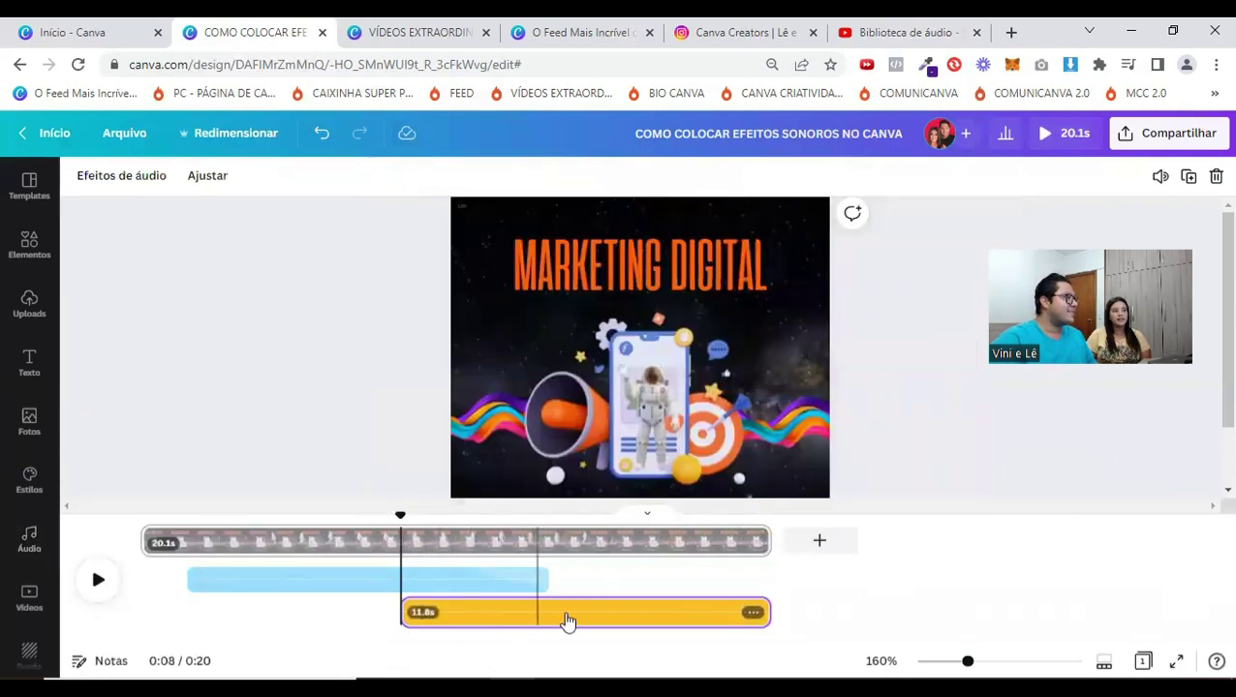
{"action": "double_click", "coordinate": [569, 621]}
{"action": "left_click_drag", "start_coordinate": [599, 610], "coordinate": [500, 609]}
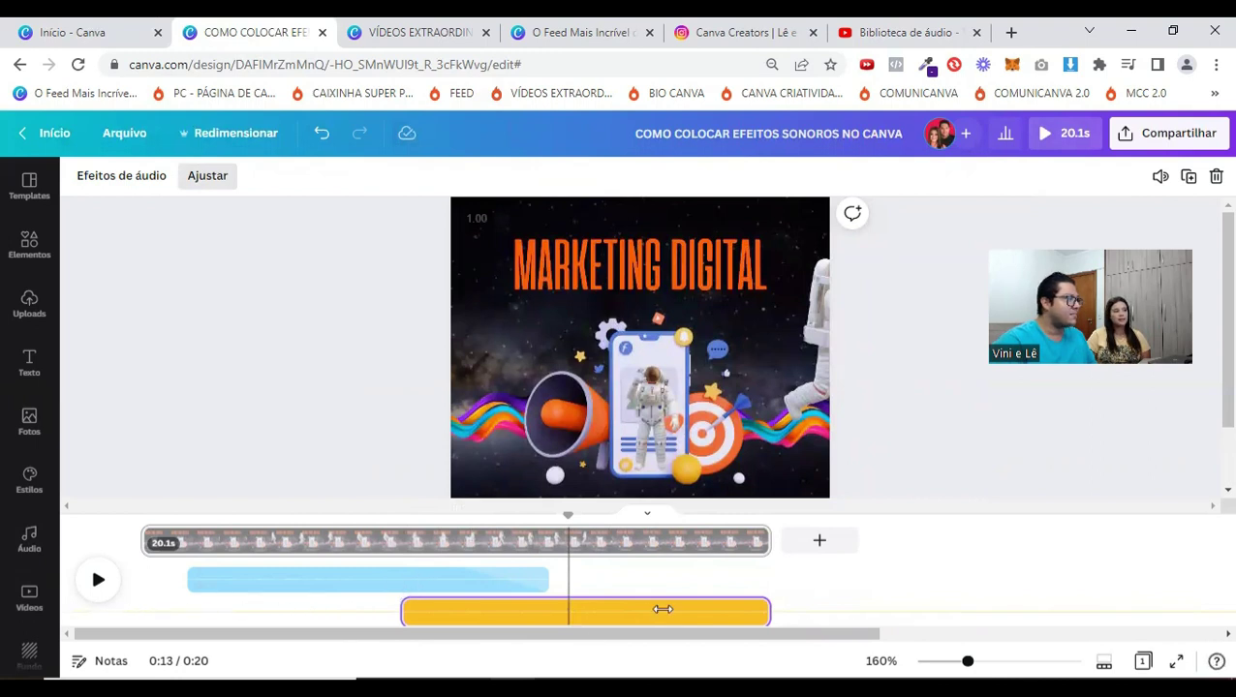
{"action": "left_click_drag", "start_coordinate": [601, 607], "coordinate": [501, 611]}
{"action": "left_click_drag", "start_coordinate": [427, 613], "coordinate": [397, 613]}
{"action": "left_click_drag", "start_coordinate": [688, 611], "coordinate": [536, 616]}
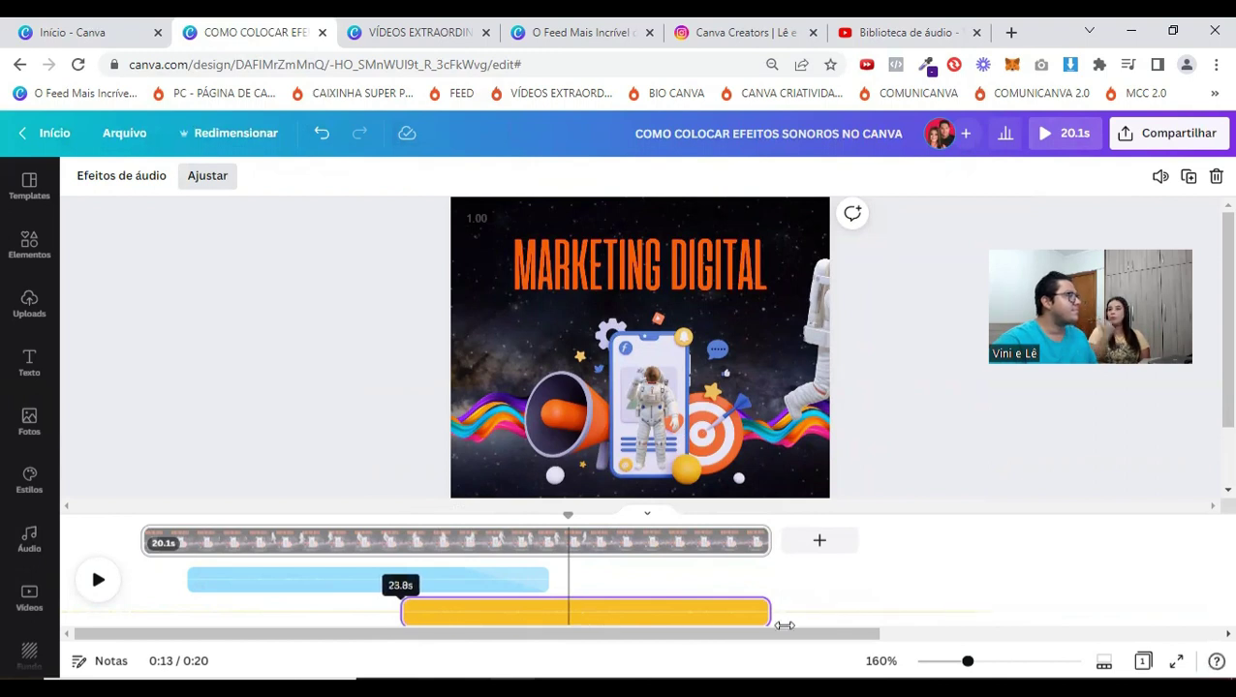
{"action": "left_click_drag", "start_coordinate": [467, 618], "coordinate": [620, 620]}
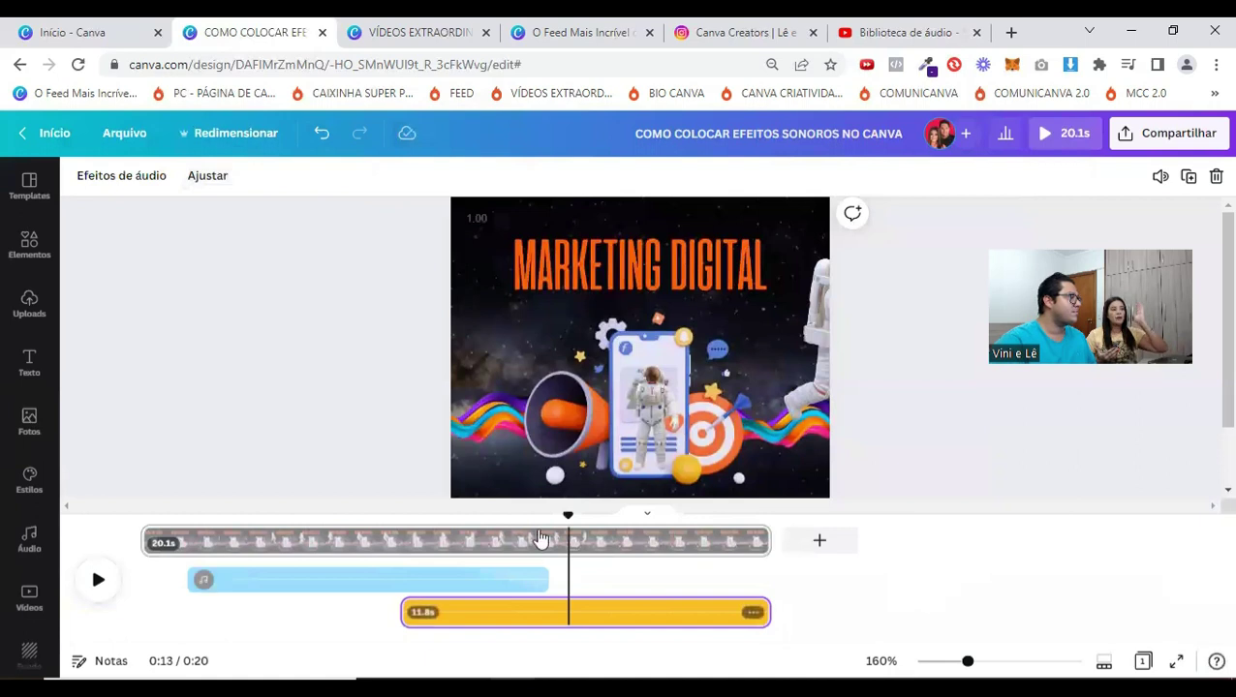
{"action": "left_click_drag", "start_coordinate": [566, 513], "coordinate": [399, 521]}
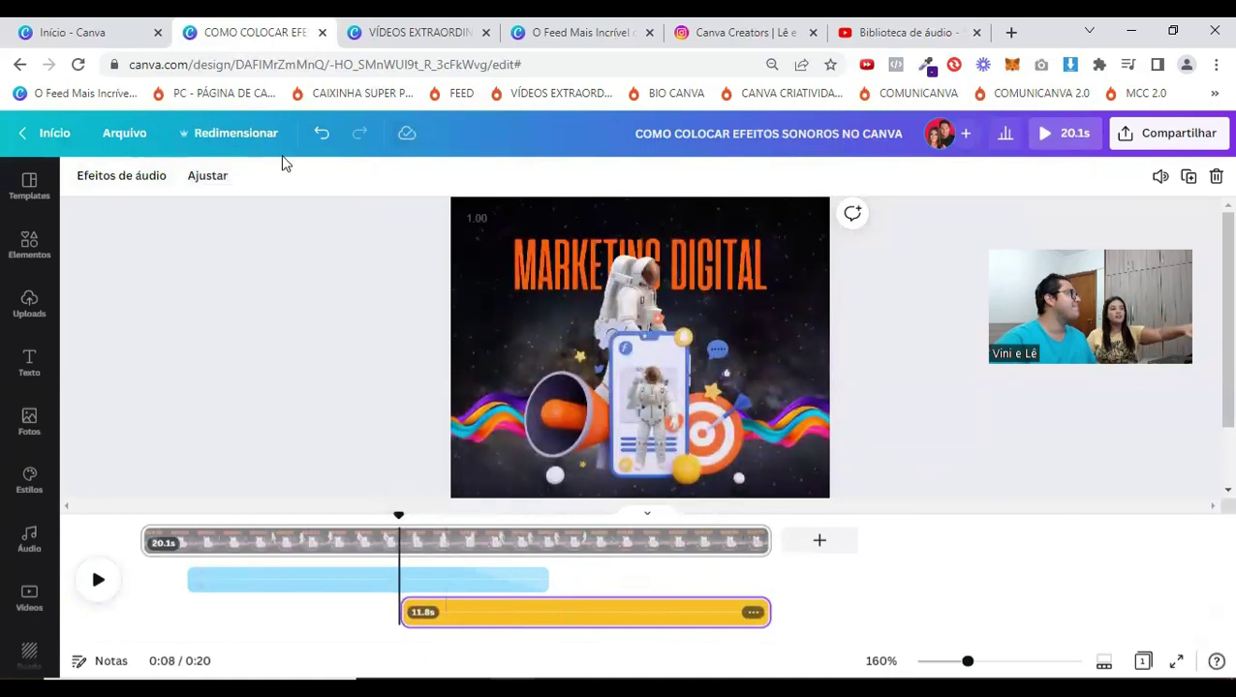
{"action": "left_click", "coordinate": [513, 617]}
{"action": "left_click", "coordinate": [426, 612]}
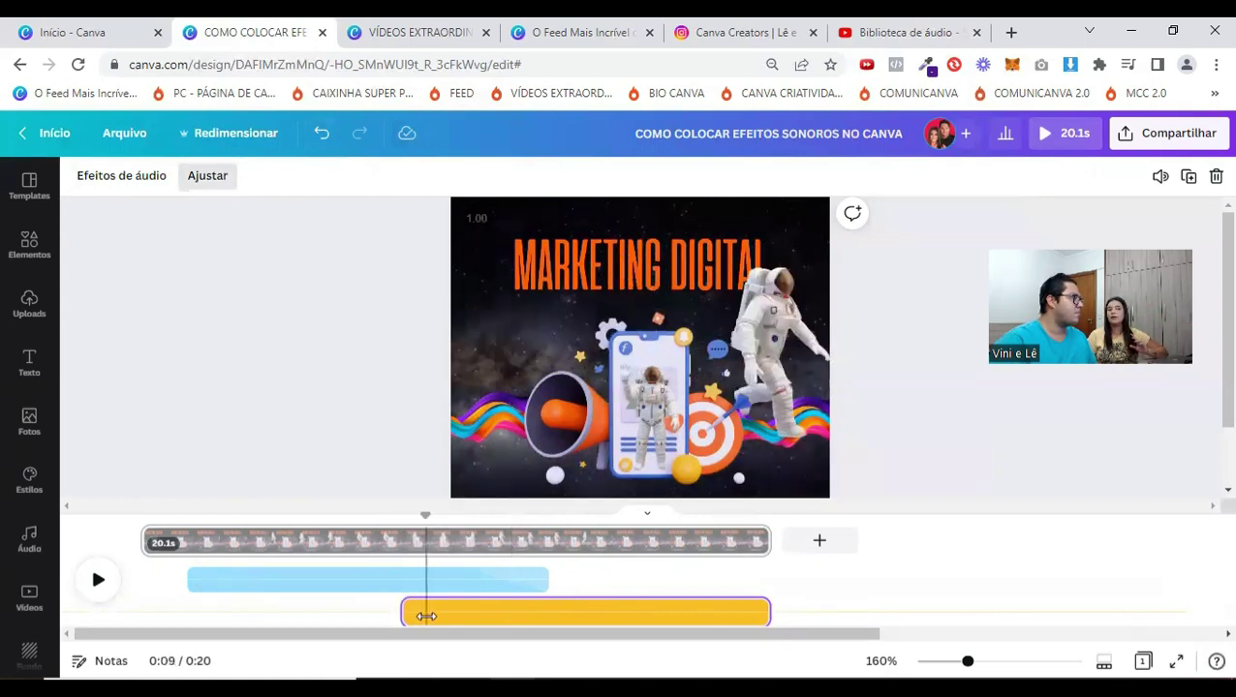
- Resize the Sand Footsteps Walk Run clip to start and end in line with the first footsteps clip, with its sound playing from 0.0 s
{"action": "left_click_drag", "start_coordinate": [426, 518], "coordinate": [140, 515]}
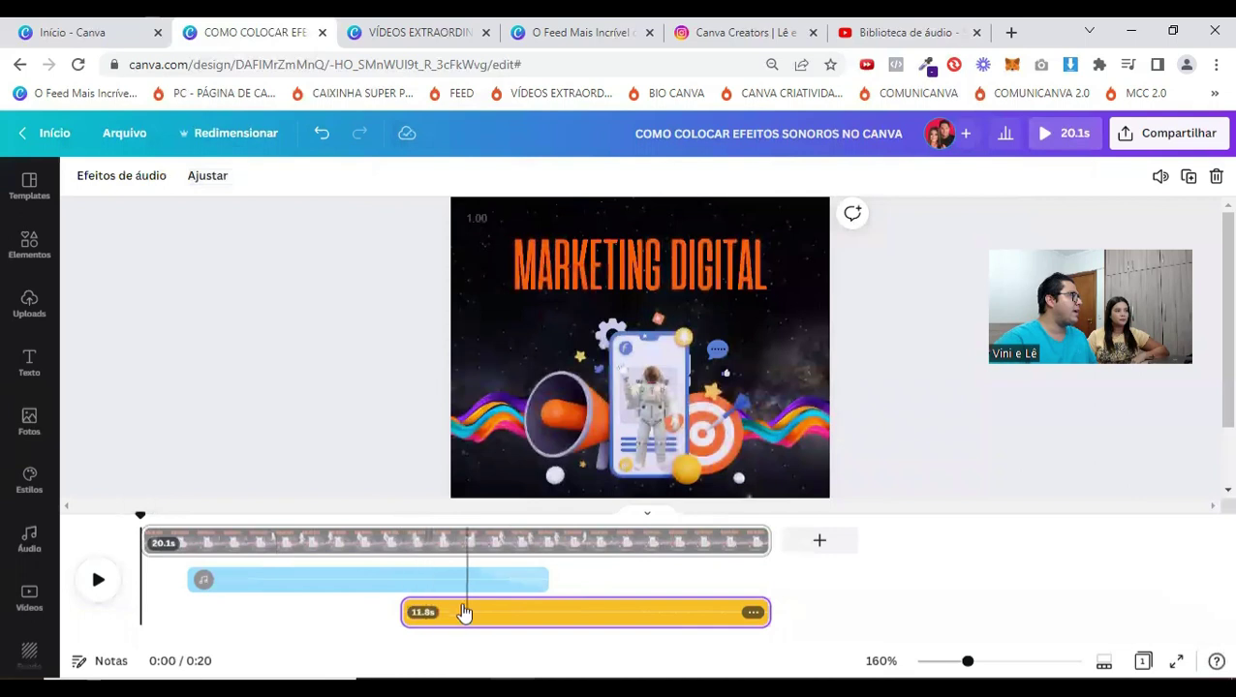
{"action": "left_click_drag", "start_coordinate": [403, 611], "coordinate": [113, 610]}
{"action": "left_click_drag", "start_coordinate": [770, 611], "coordinate": [559, 628]}
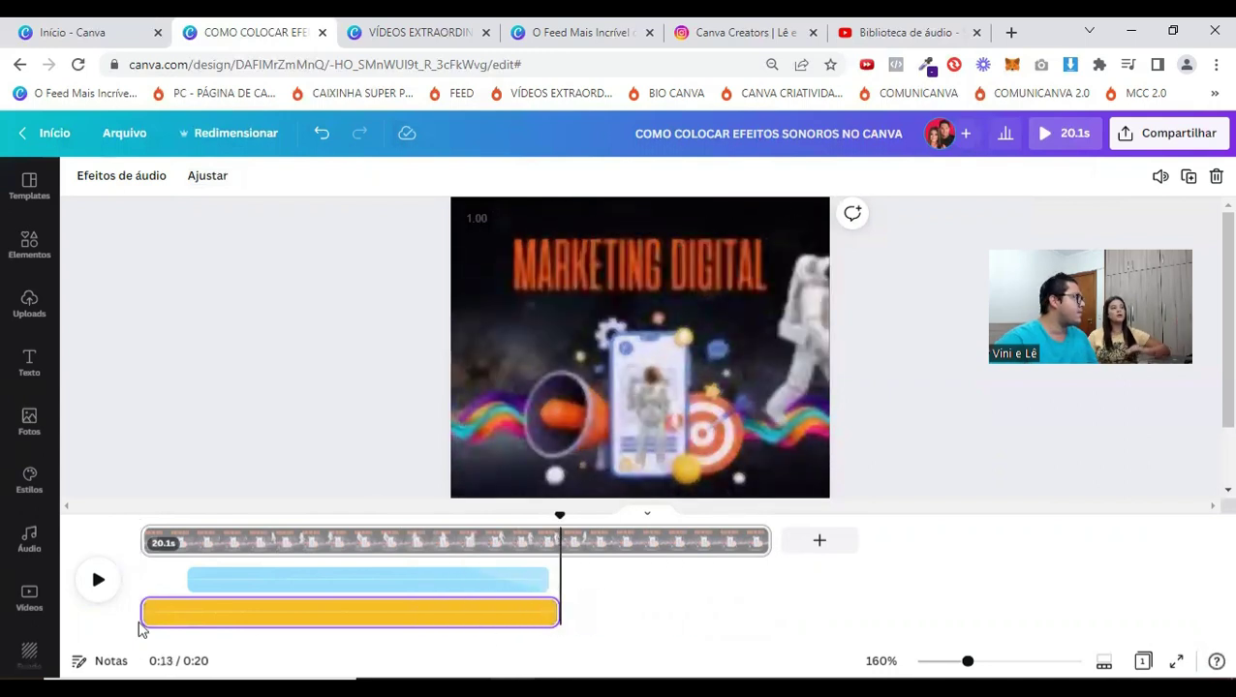
{"action": "left_click_drag", "start_coordinate": [168, 609], "coordinate": [190, 610]}
{"action": "left_click_drag", "start_coordinate": [544, 625], "coordinate": [548, 610]}
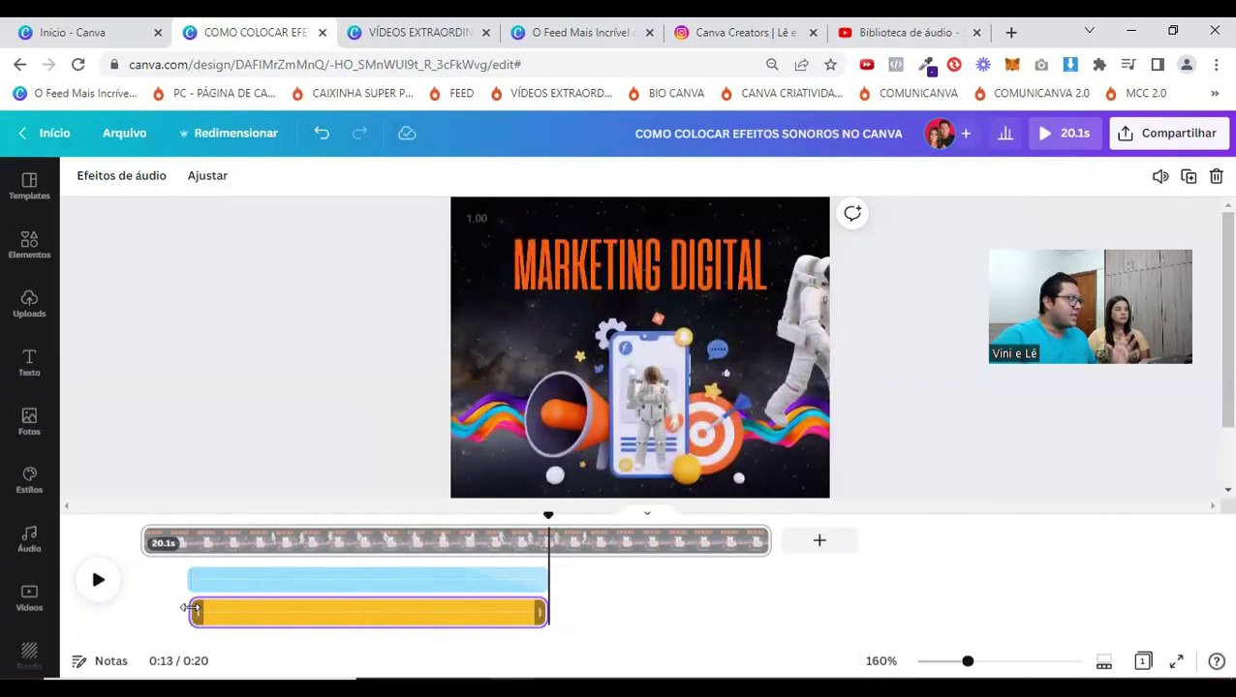
{"action": "mouse_move", "coordinate": [213, 609]}
{"action": "left_mouse_down"}
{"action": "mouse_move", "coordinate": [254, 612]}
{"action": "mouse_move", "coordinate": [190, 612]}
{"action": "left_mouse_up"}
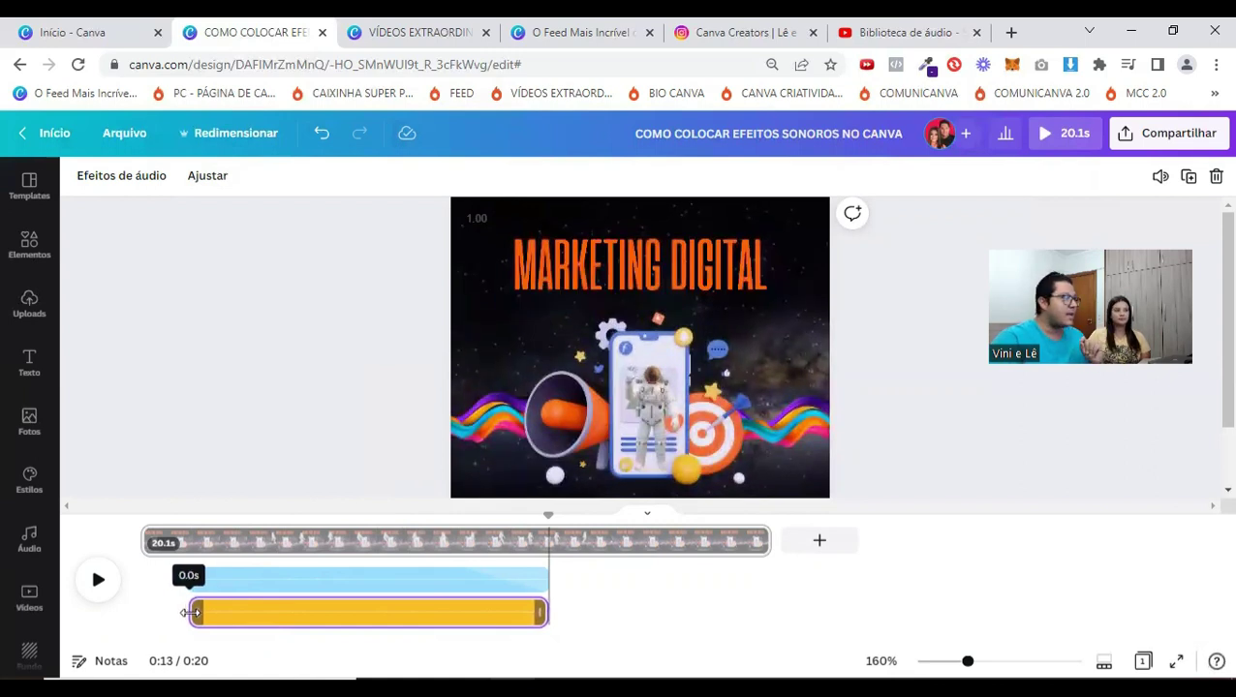
- Play the video from the start to check both footsteps clips against the astronaut's walk
{"action": "left_click_drag", "start_coordinate": [190, 613], "coordinate": [190, 612]}
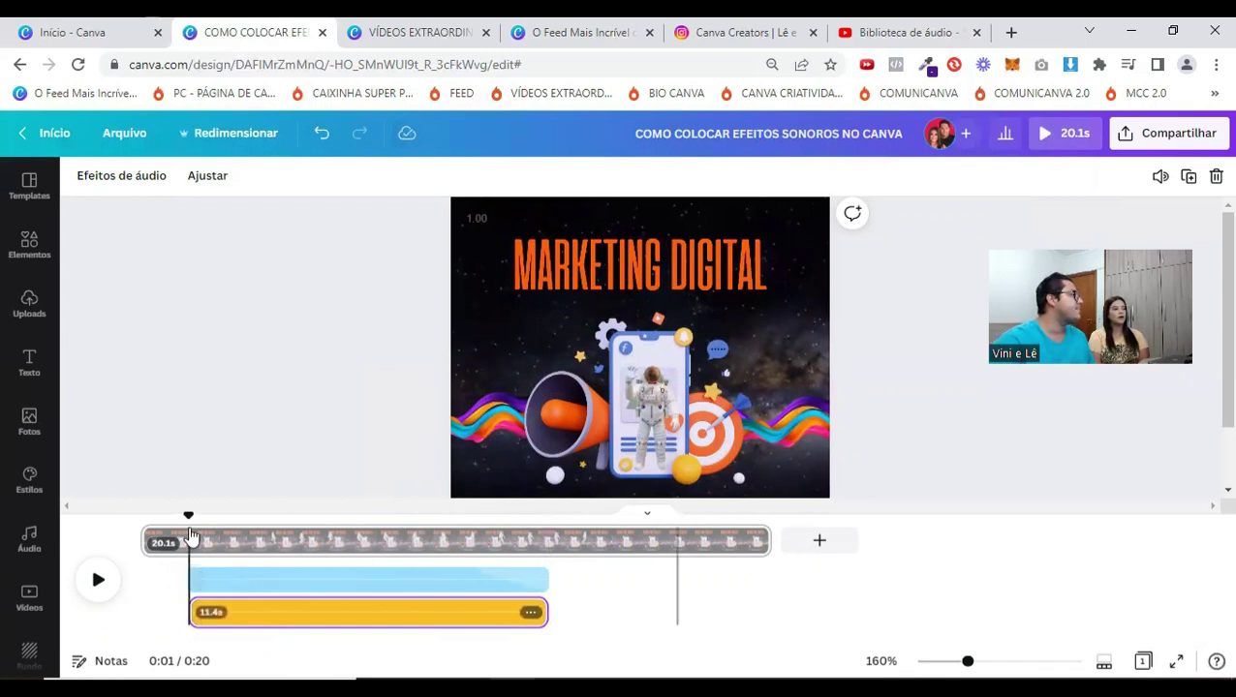
{"action": "left_click_drag", "start_coordinate": [116, 515], "coordinate": [115, 528]}
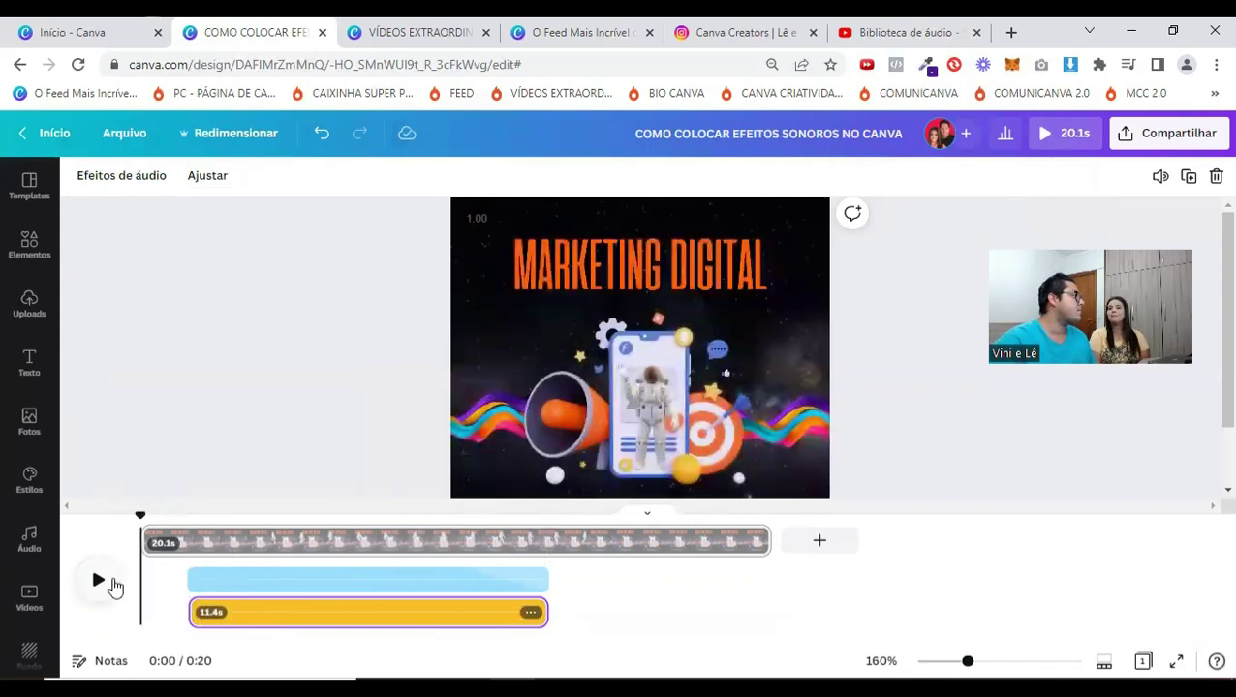
{"action": "left_click", "coordinate": [102, 583]}
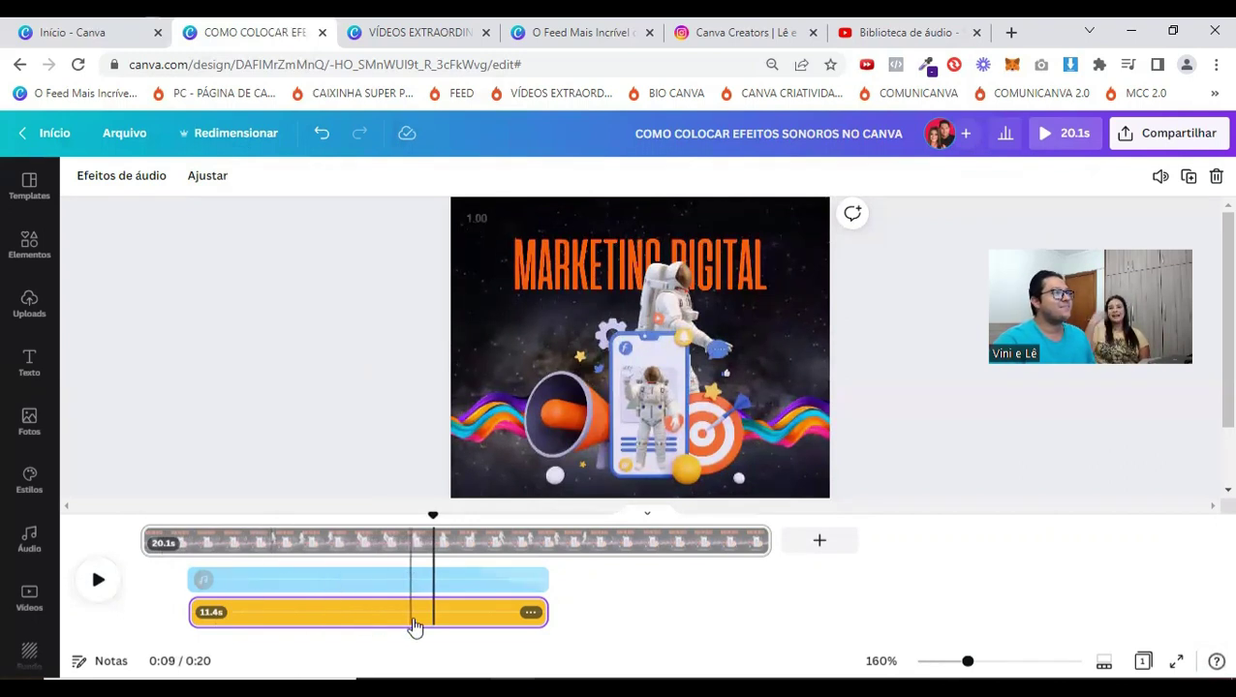
- Switch to the VÍDEOS EXTRAORDINÁRIOS design and examine the layered audio clips on its timeline, including the footsteps and dinosaur sounds
{"action": "left_click", "coordinate": [415, 32]}
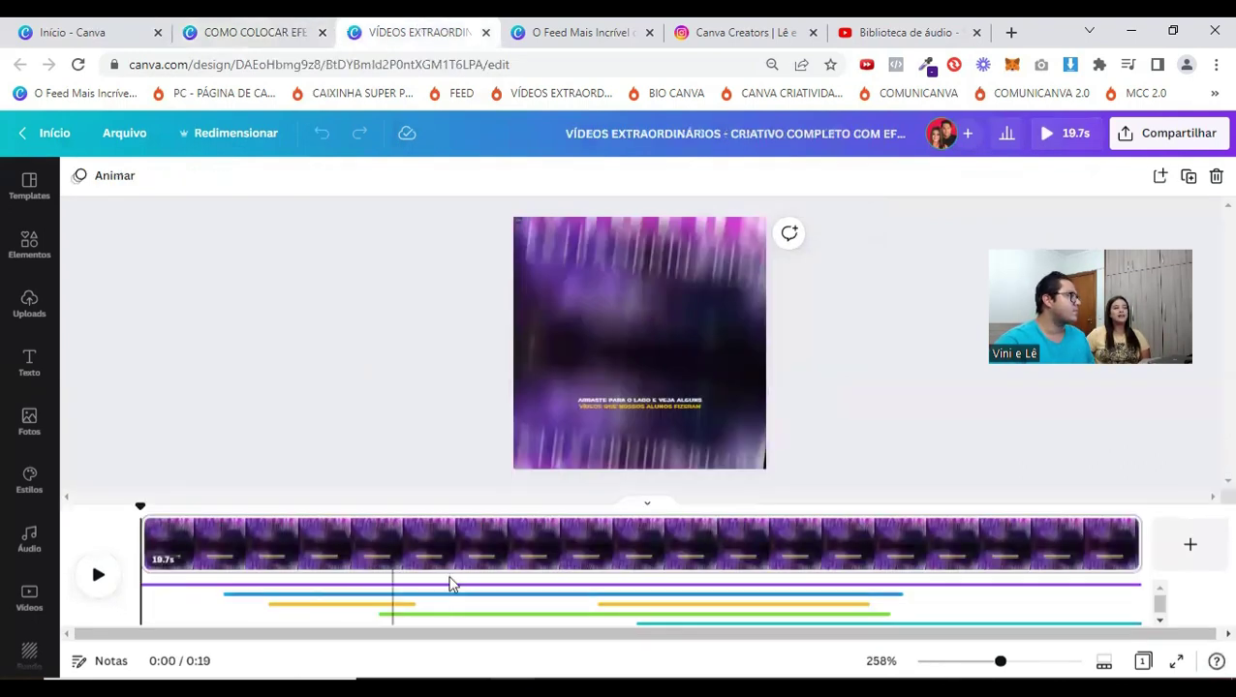
{"action": "left_click", "coordinate": [386, 602]}
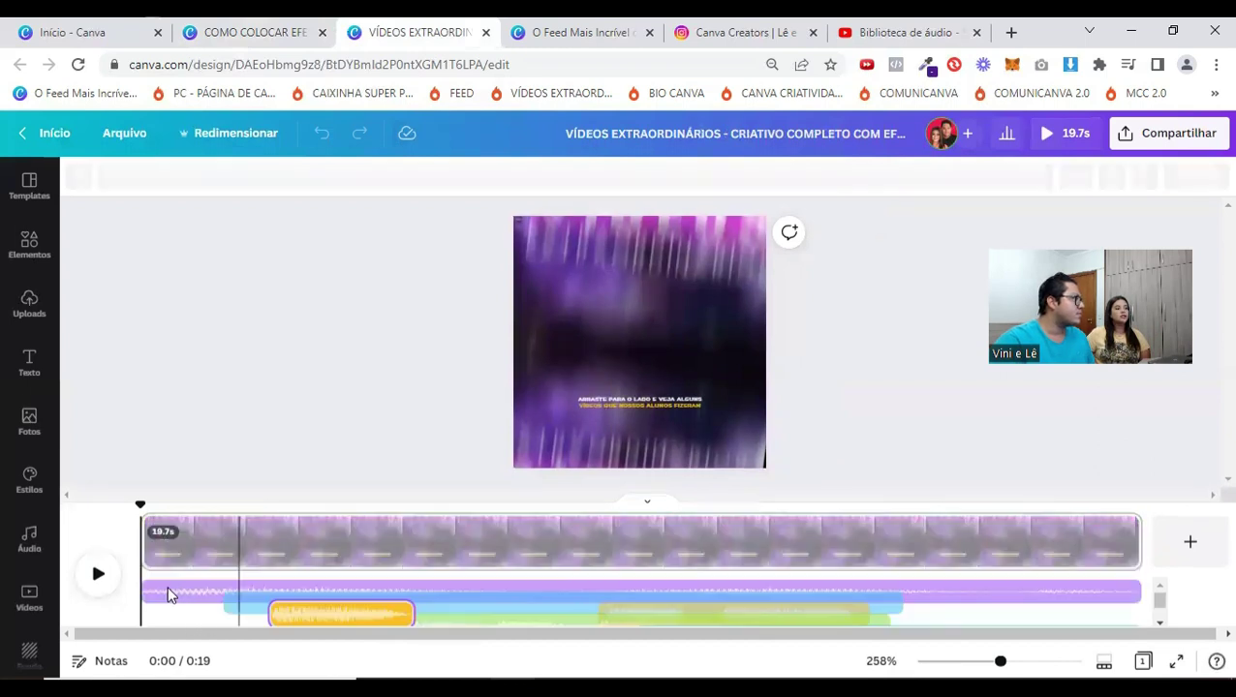
{"action": "left_click", "coordinate": [222, 523]}
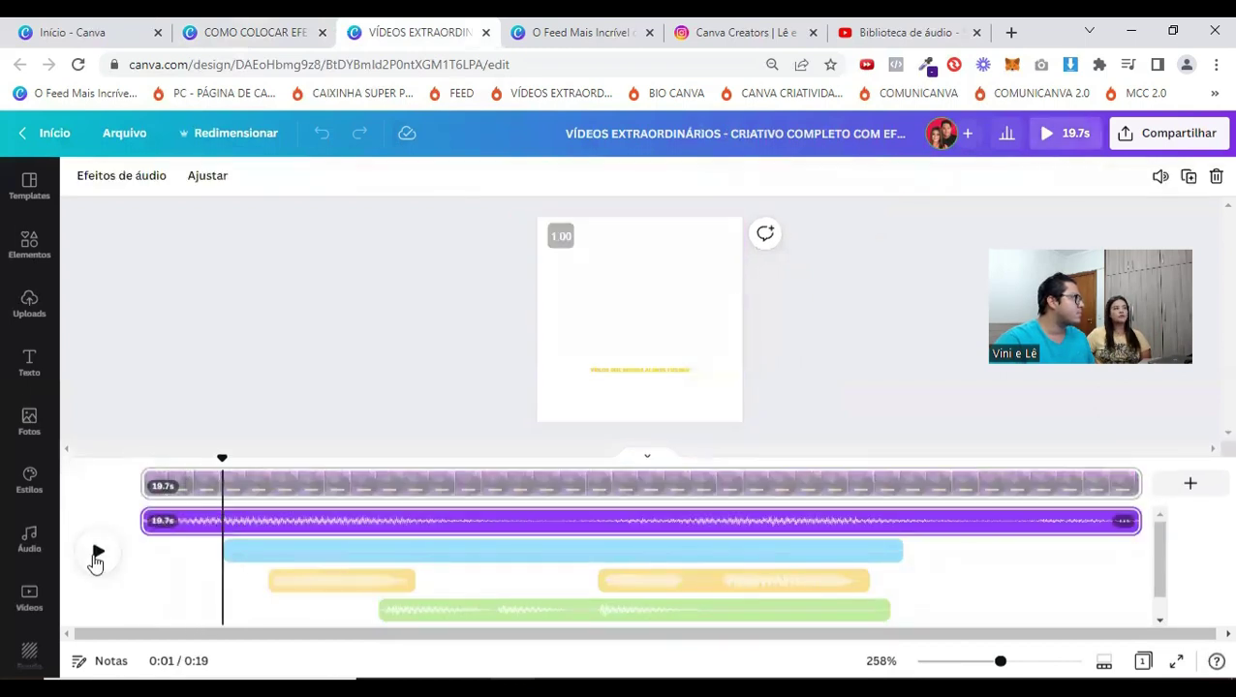
{"action": "left_click_drag", "start_coordinate": [221, 457], "coordinate": [140, 456]}
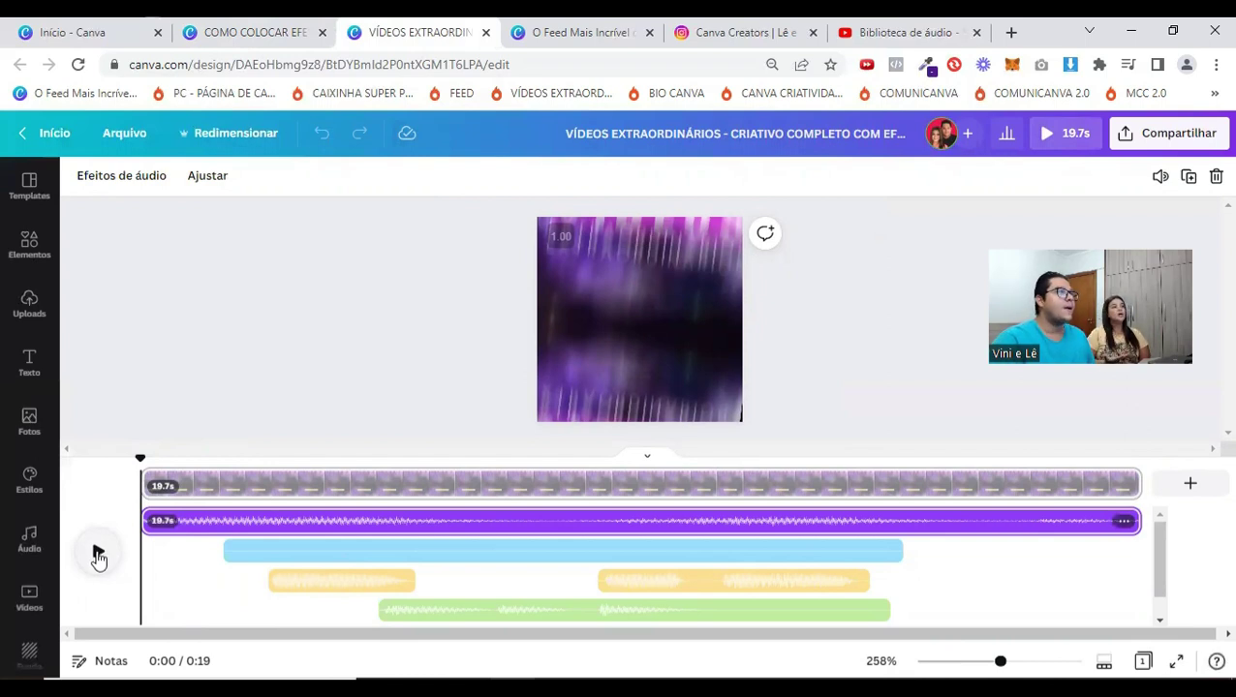
{"action": "left_click", "coordinate": [292, 553]}
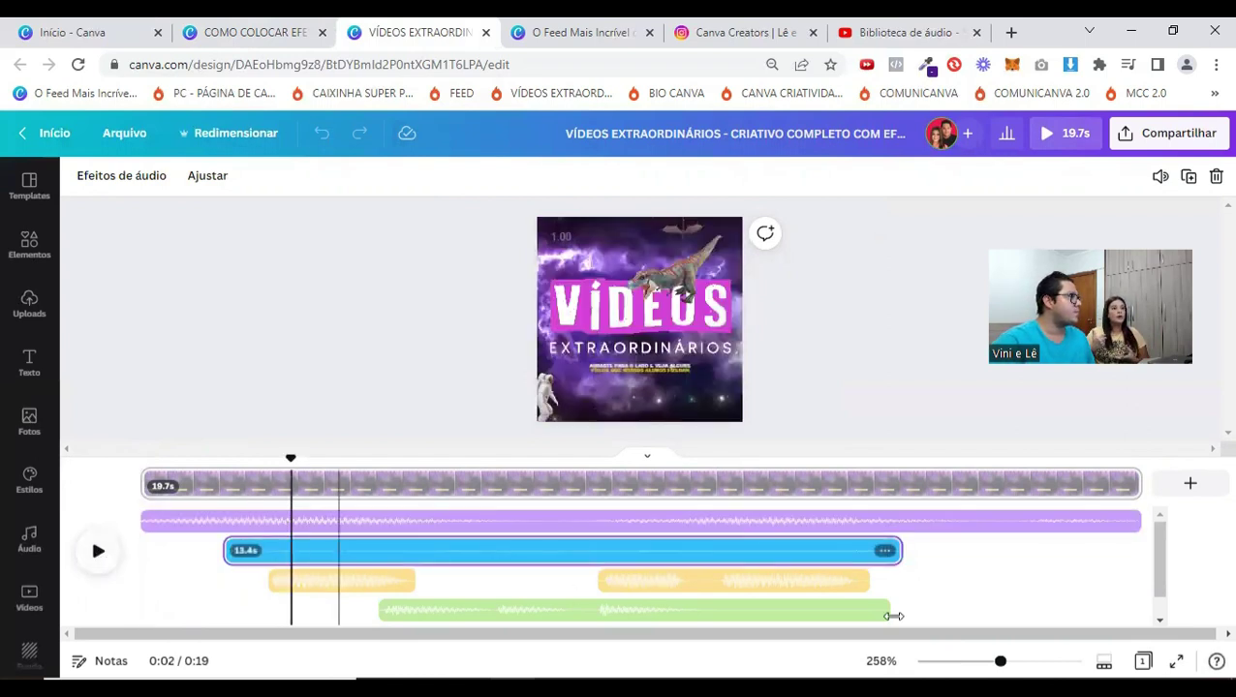
{"action": "left_click", "coordinate": [586, 584]}
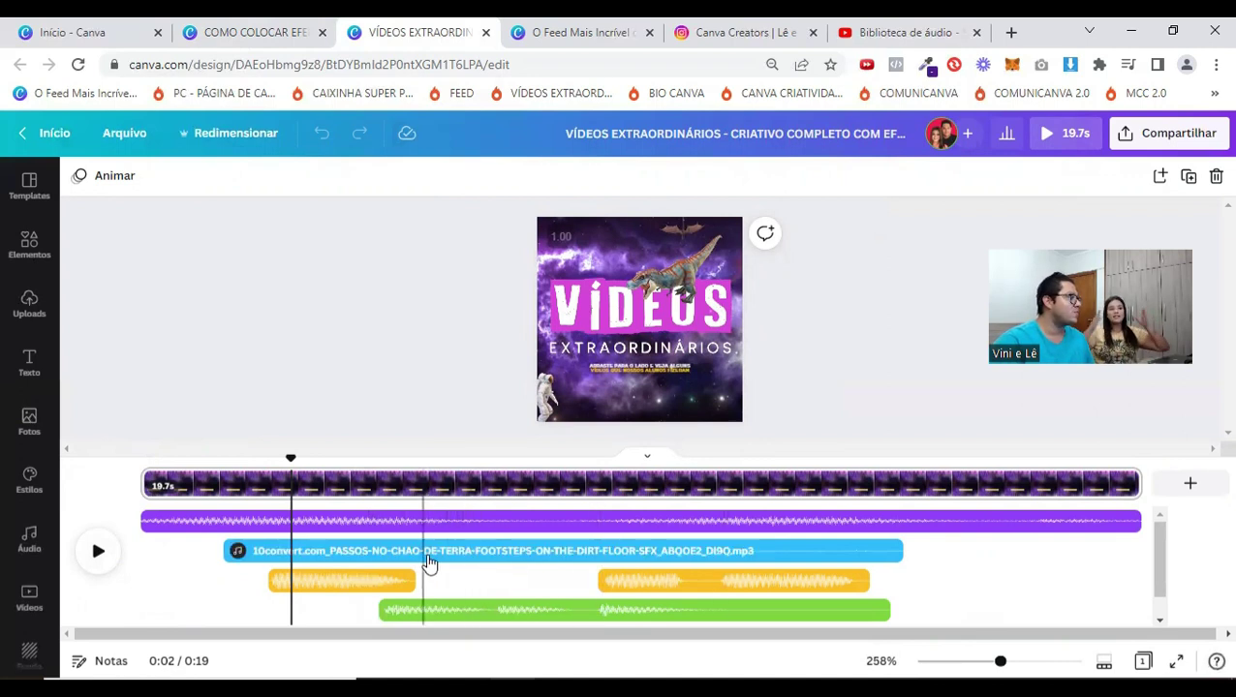
{"action": "left_click_drag", "start_coordinate": [287, 457], "coordinate": [354, 456]}
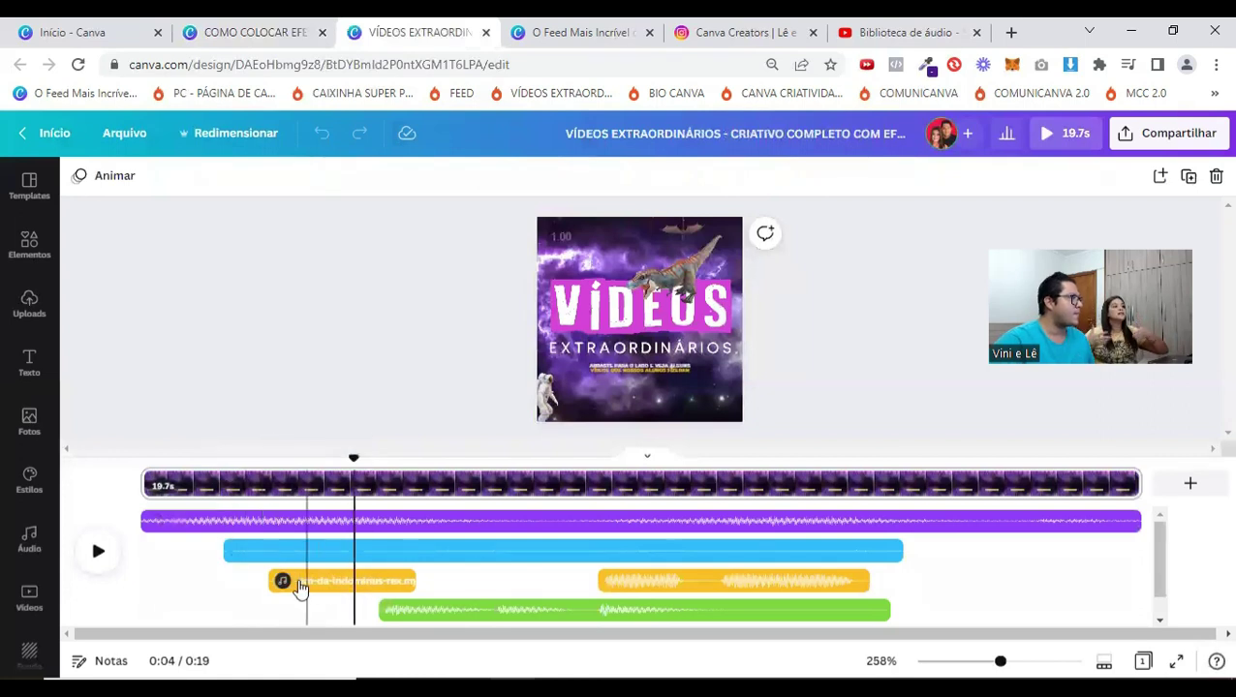
{"action": "left_click", "coordinate": [341, 587]}
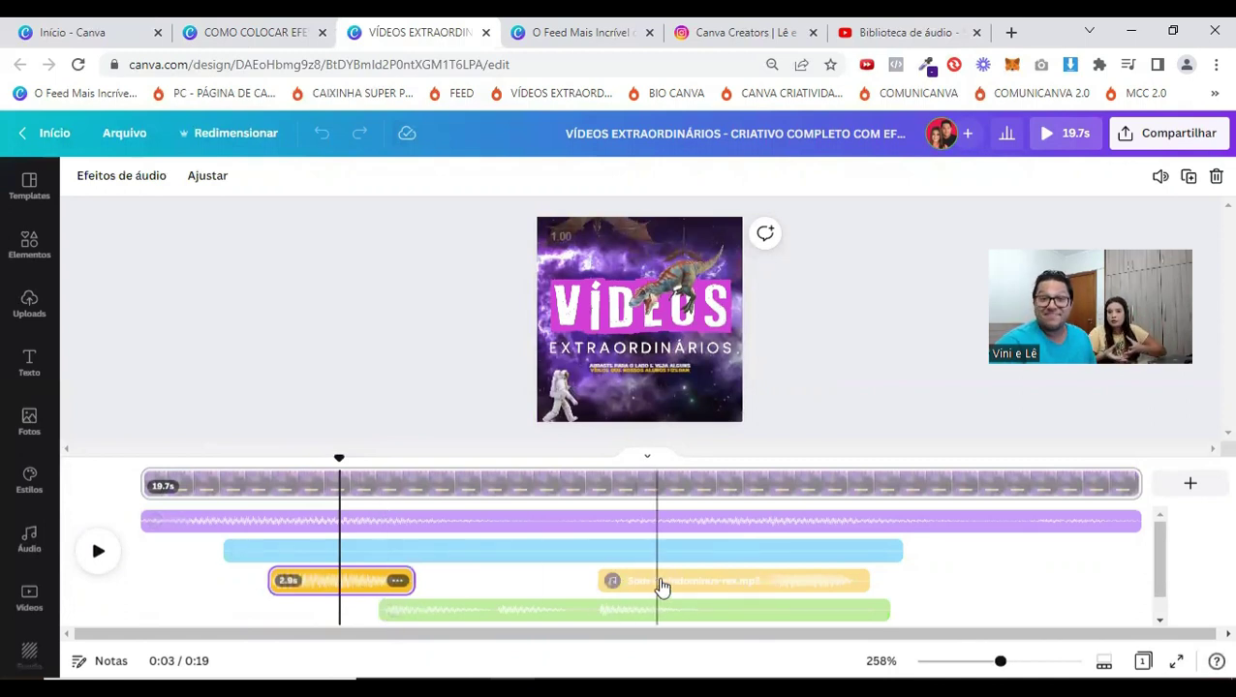
- Play the VÍDEOS EXTRAORDINÁRIOS video from about 1.2 s to 0:03 to hear its first sound effects
{"action": "left_click_drag", "start_coordinate": [340, 455], "coordinate": [231, 447]}
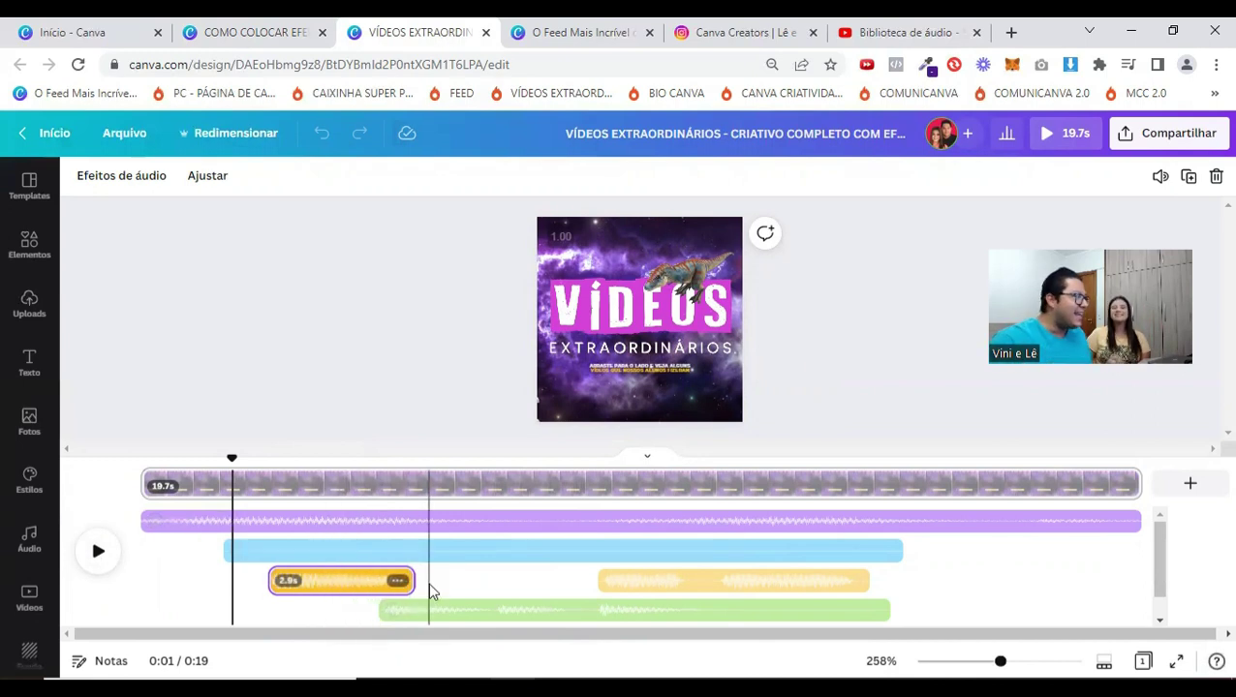
{"action": "left_click_drag", "start_coordinate": [227, 462], "coordinate": [199, 439]}
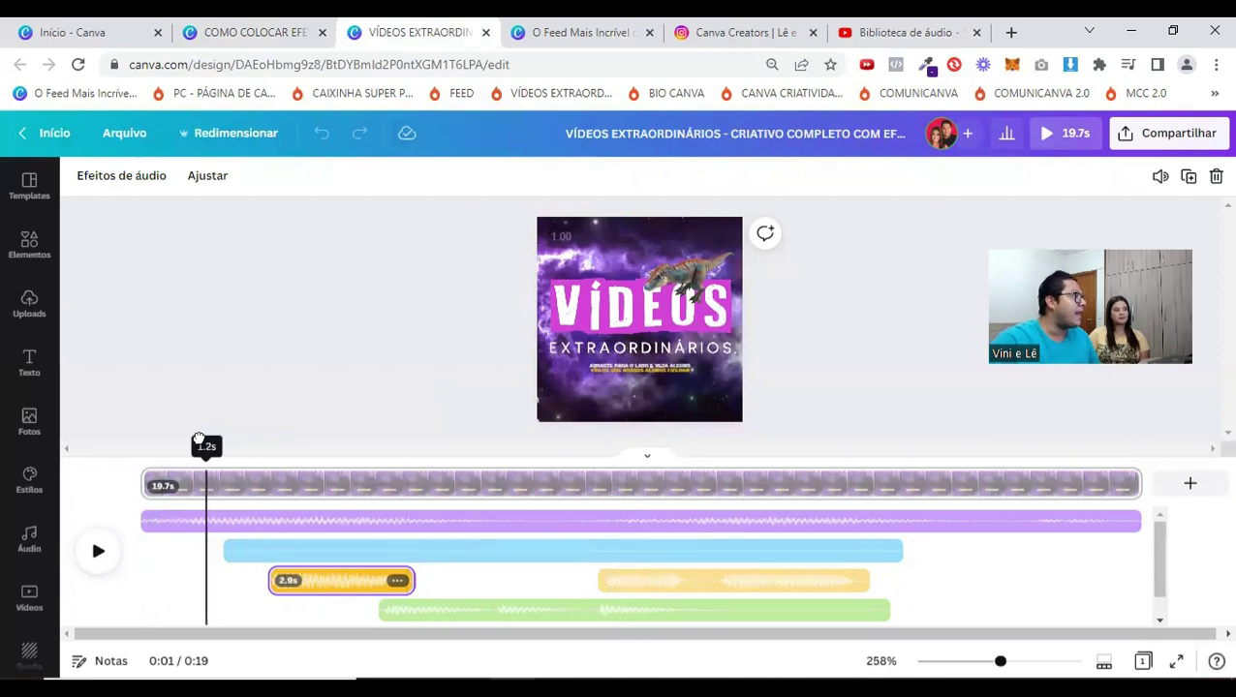
{"action": "left_click", "coordinate": [93, 558]}
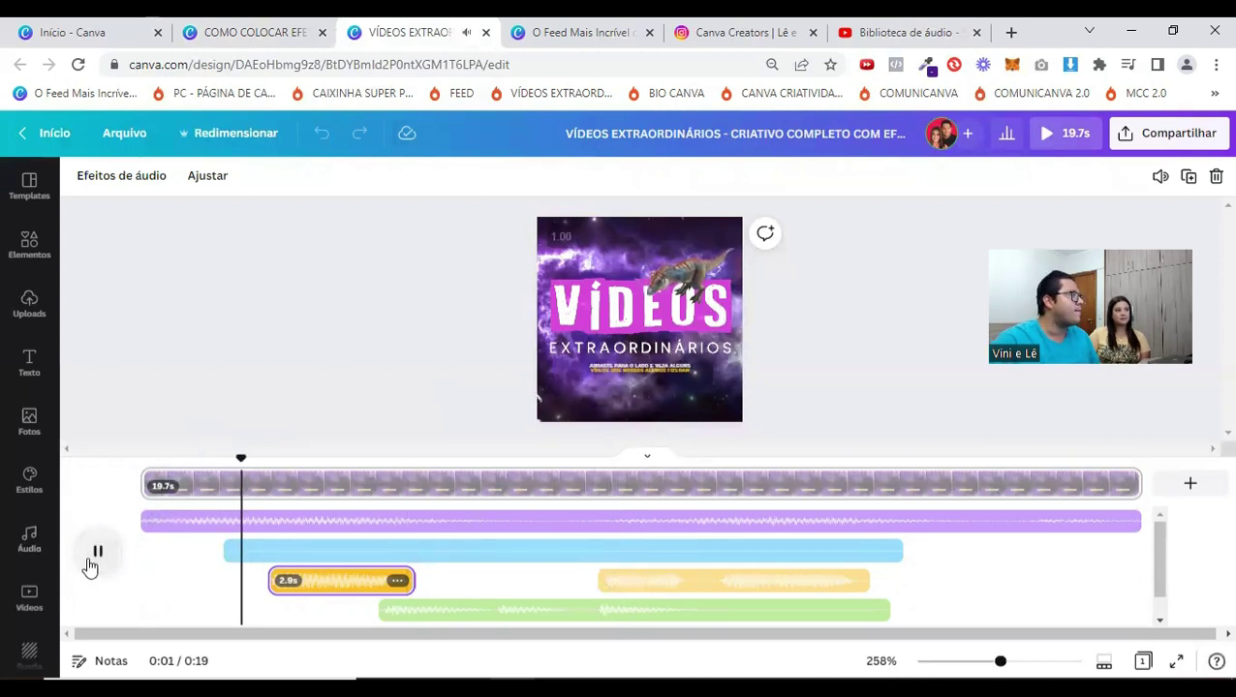
{"action": "left_click", "coordinate": [107, 552]}
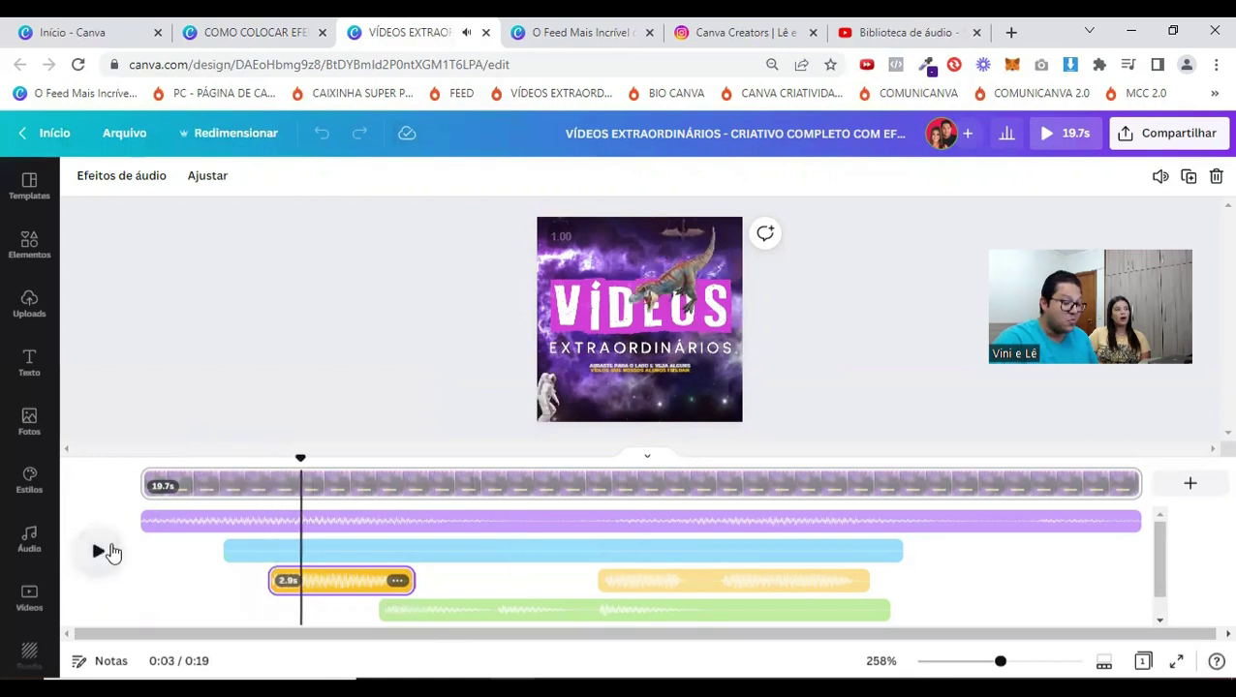
- Set the system volume to 46 and continue the playback from 0:03 to 0:15
{"action": "key", "text": "XF86AudioRaiseVolume"}
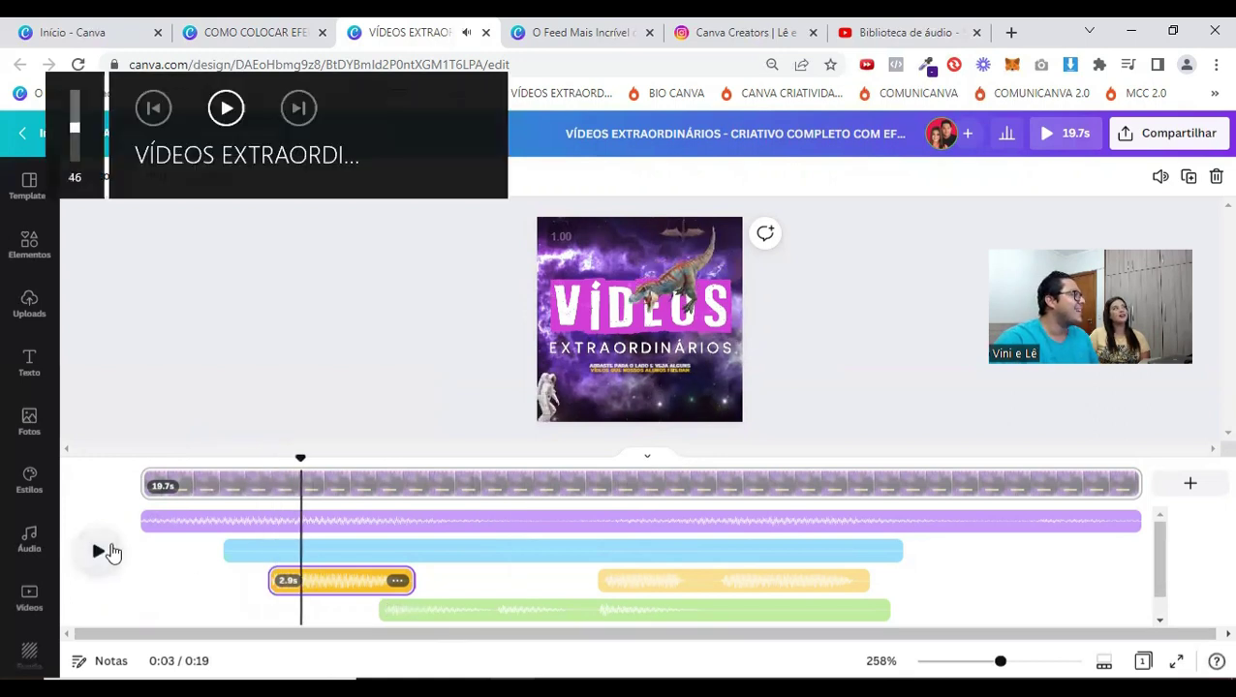
{"action": "key", "text": "XF86AudioLowerVolume"}
{"action": "key", "text": "XF86AudioLowerVolume"}
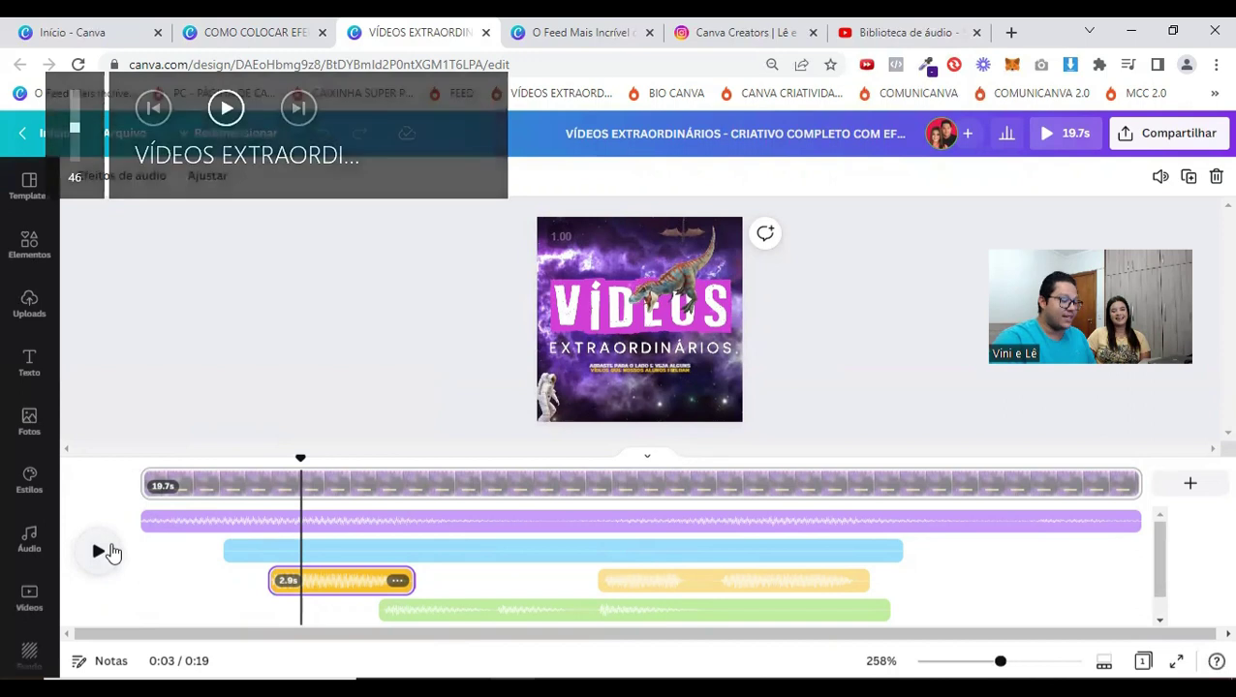
{"action": "left_click", "coordinate": [97, 552]}
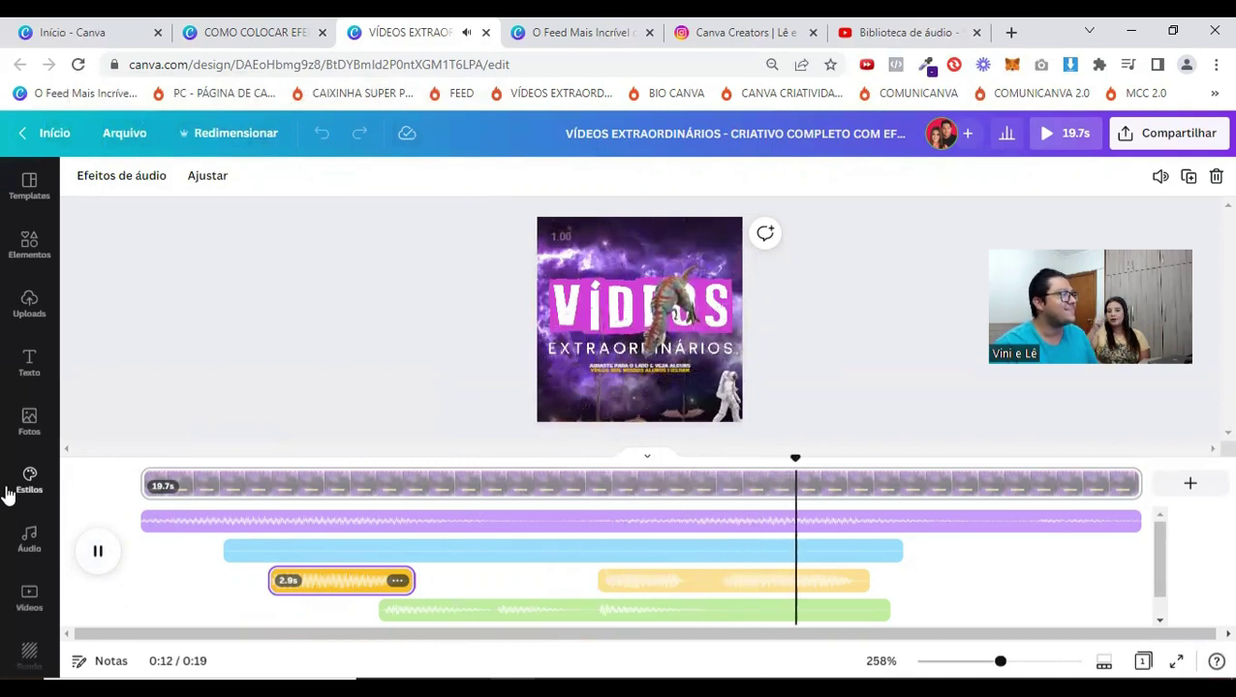
{"action": "left_click", "coordinate": [91, 563]}
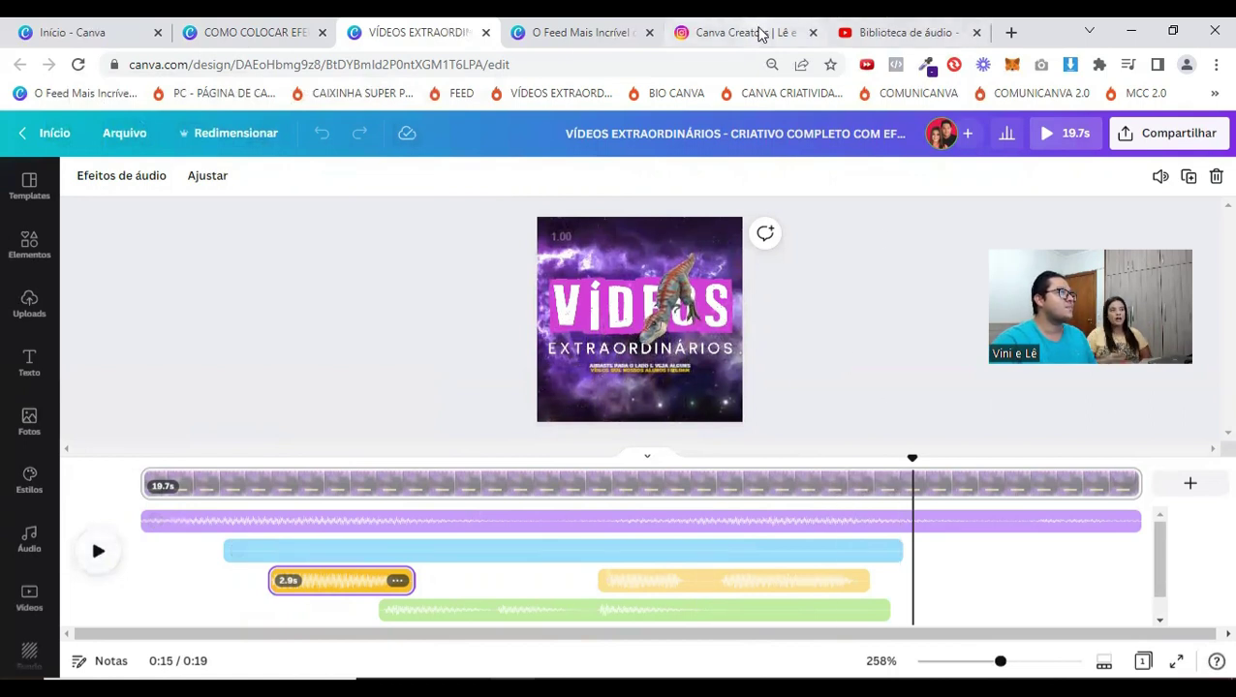
- Replay the VÍDEOS EXTRAORDINÁRIOS video from 0:00 to its end with all sound effects
{"action": "left_click_drag", "start_coordinate": [913, 458], "coordinate": [12, 418]}
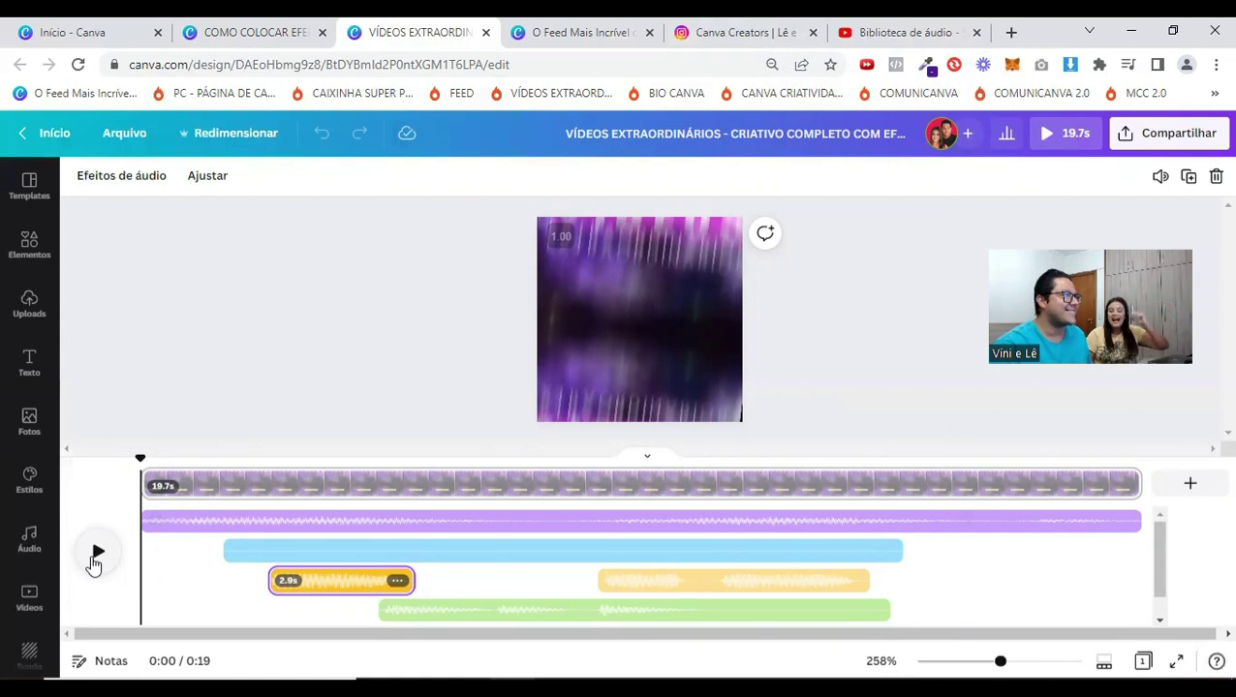
{"action": "left_click", "coordinate": [91, 558]}
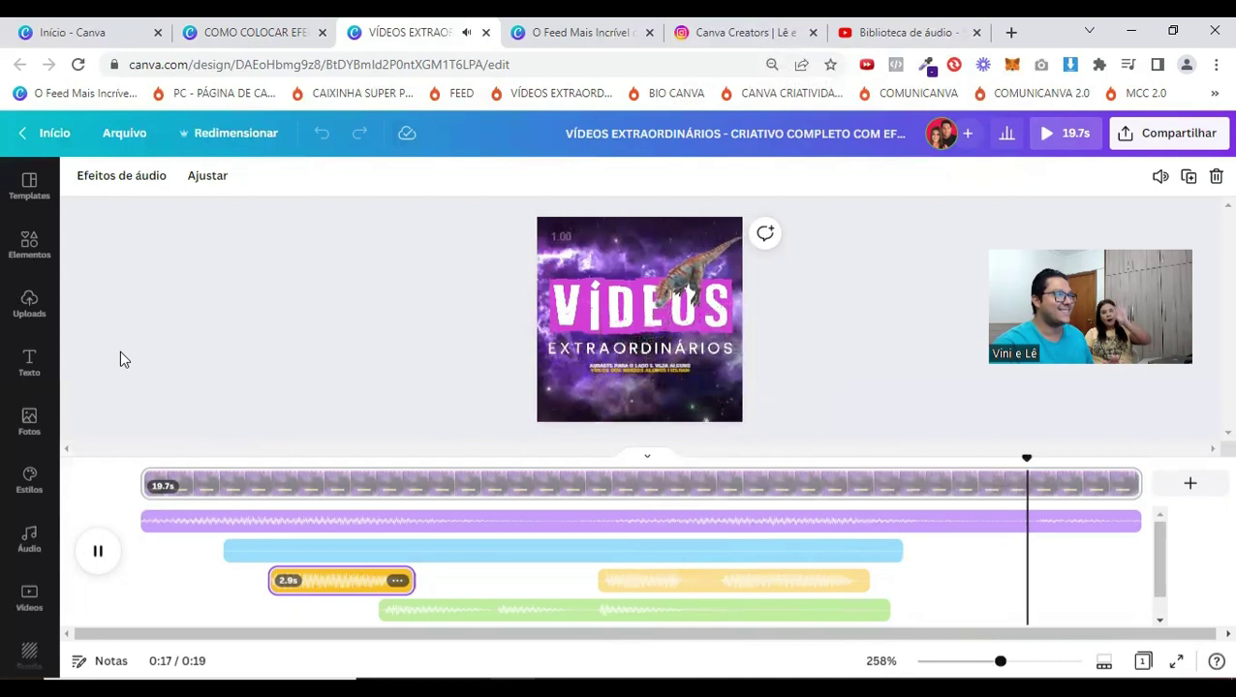
{"action": "left_click", "coordinate": [98, 552]}
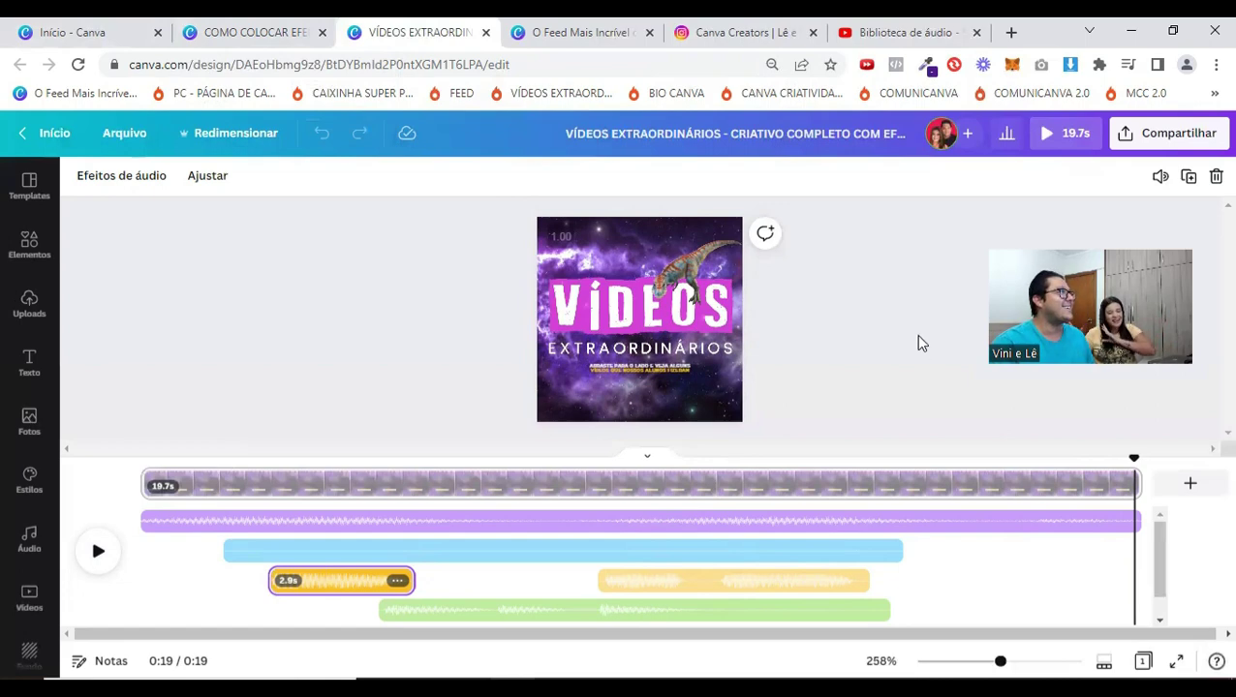
- Open the O Feed Mais Incrível do Mundo creator profile and browse its published Canva templates
{"action": "left_click", "coordinate": [589, 29]}
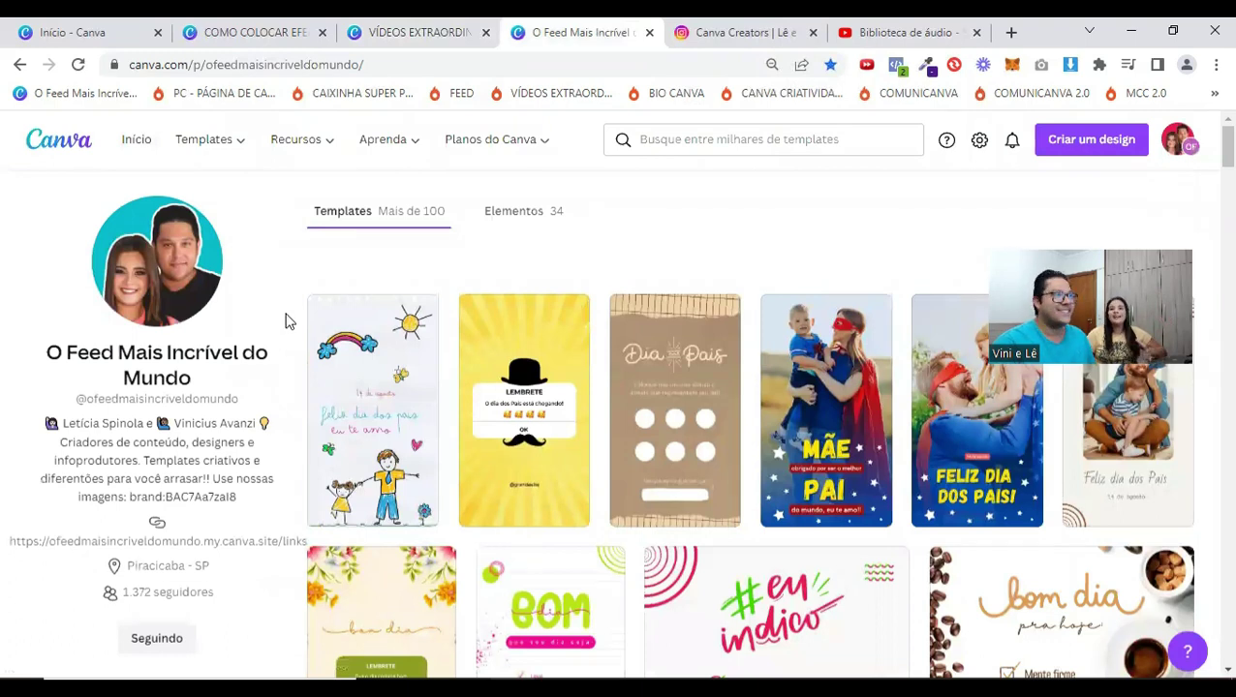
{"action": "scroll", "coordinate": [287, 322], "scroll_direction": "down", "scroll_amount": 1}
{"action": "scroll", "coordinate": [286, 321], "scroll_direction": "down", "scroll_amount": 8}
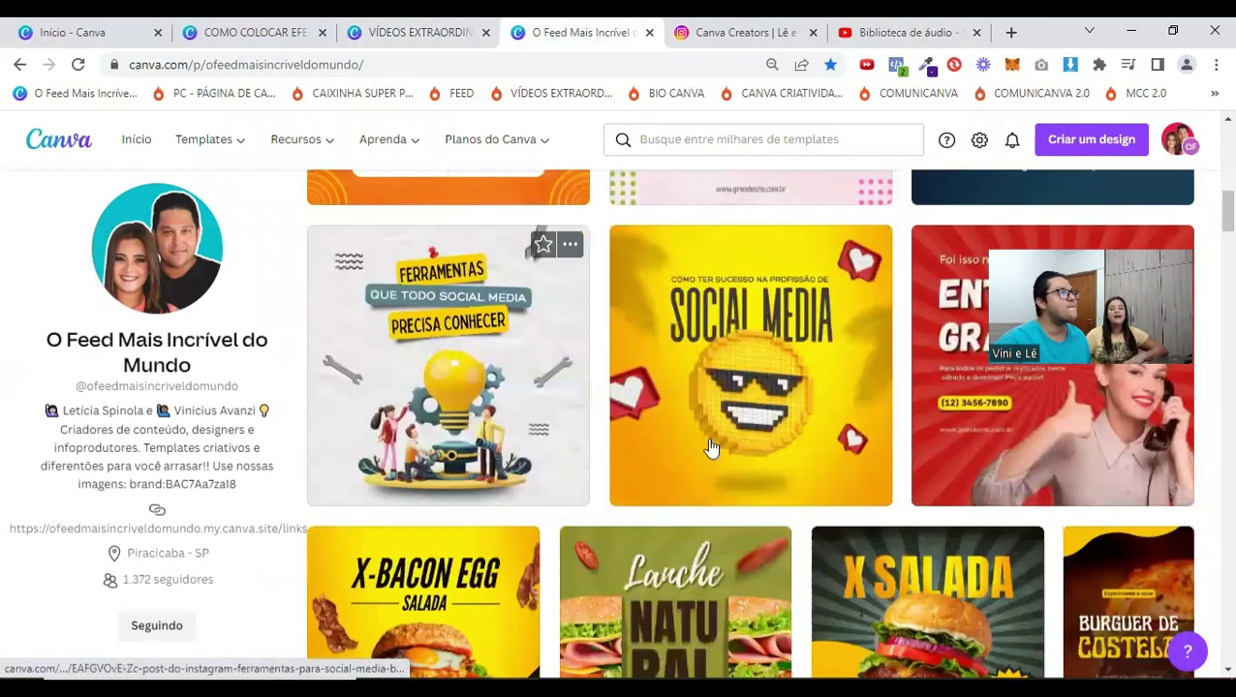
{"action": "scroll", "coordinate": [708, 451], "scroll_direction": "down", "scroll_amount": 3}
{"action": "scroll", "coordinate": [708, 451], "scroll_direction": "down", "scroll_amount": 4}
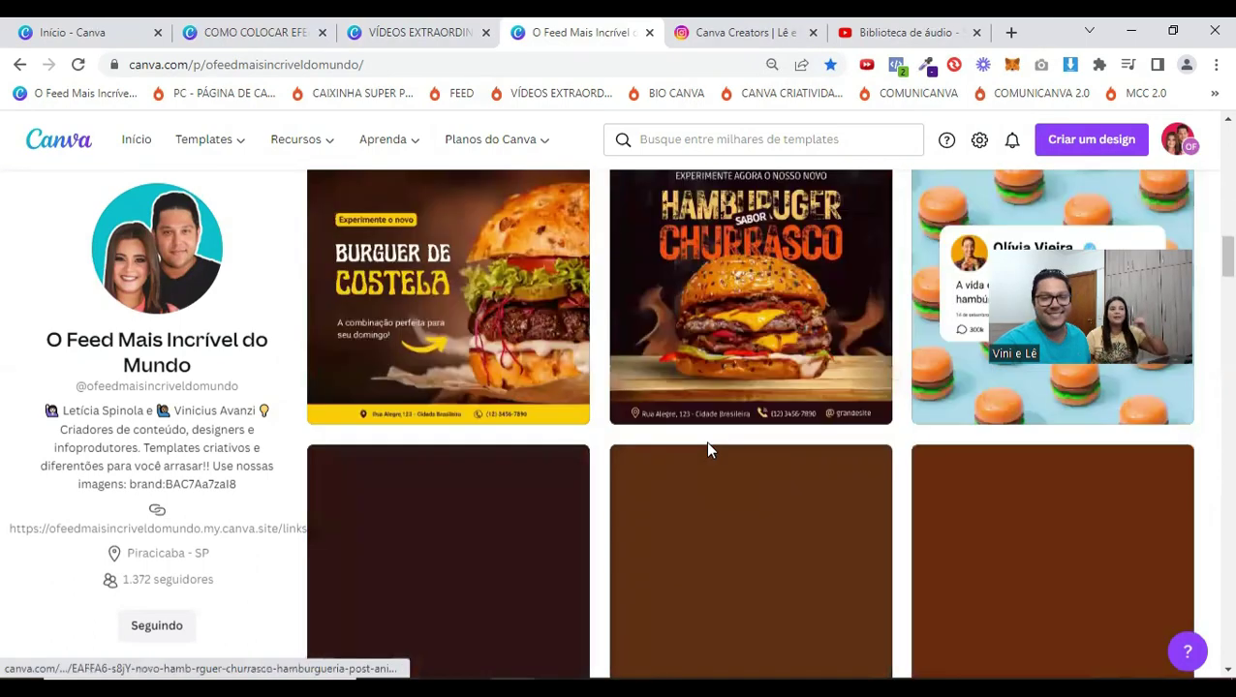
{"action": "scroll", "coordinate": [708, 449], "scroll_direction": "down", "scroll_amount": 3}
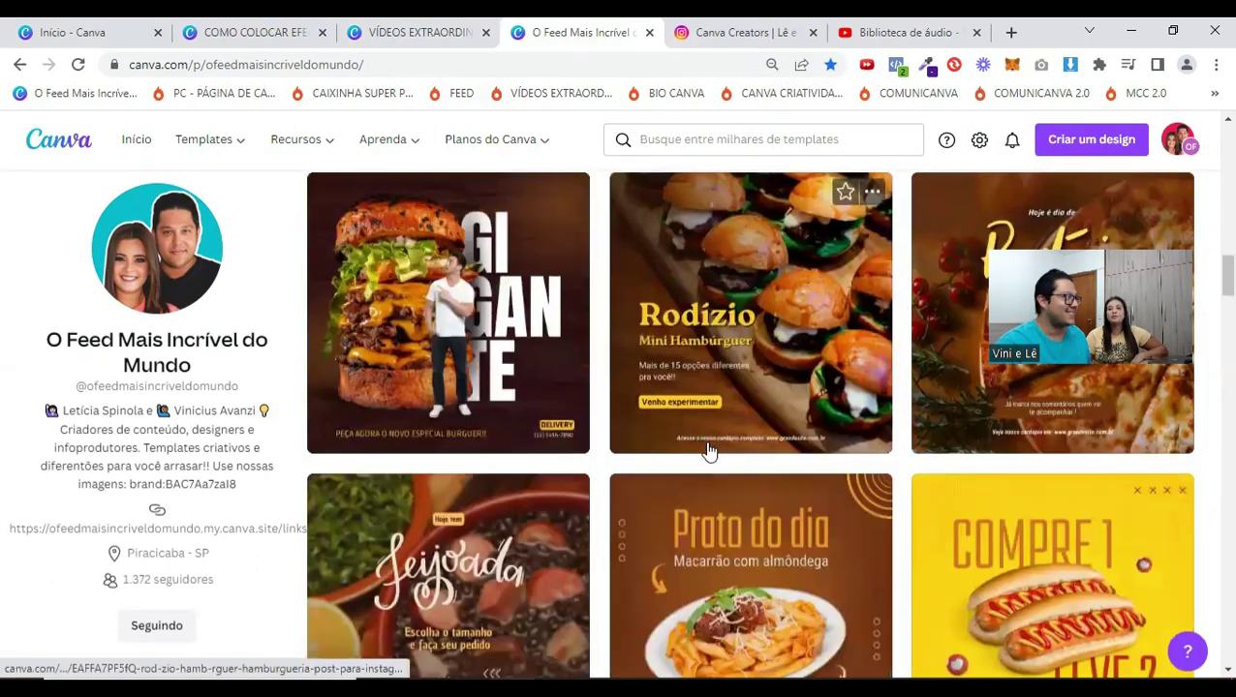
{"action": "scroll", "coordinate": [708, 451], "scroll_direction": "down", "scroll_amount": 3}
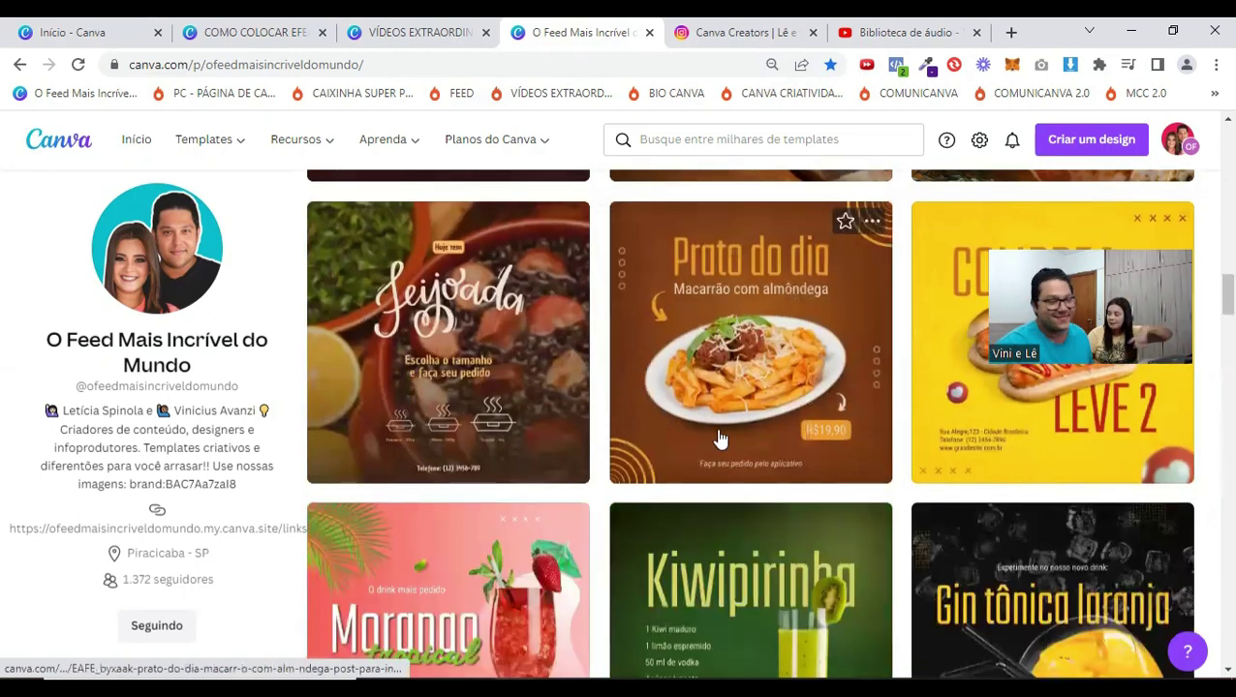
{"action": "scroll", "coordinate": [569, 452], "scroll_direction": "down", "scroll_amount": 4}
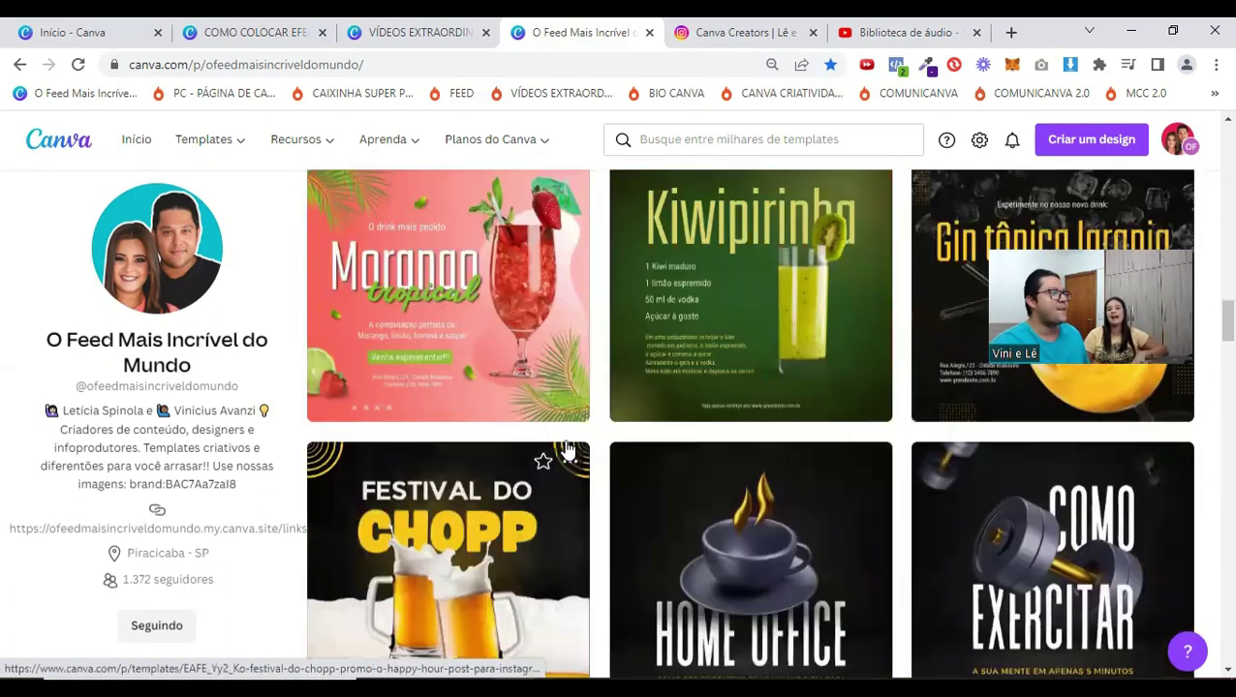
{"action": "scroll", "coordinate": [569, 451], "scroll_direction": "down", "scroll_amount": 9}
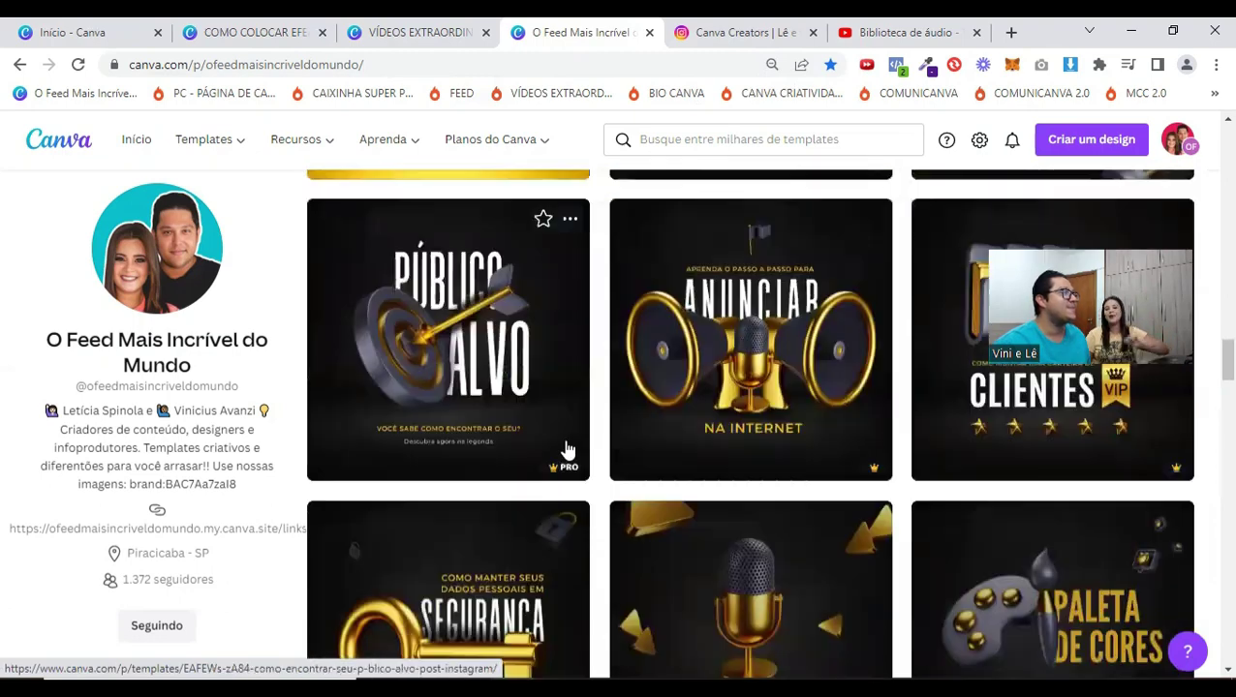
{"action": "scroll", "coordinate": [569, 451], "scroll_direction": "down", "scroll_amount": 10}
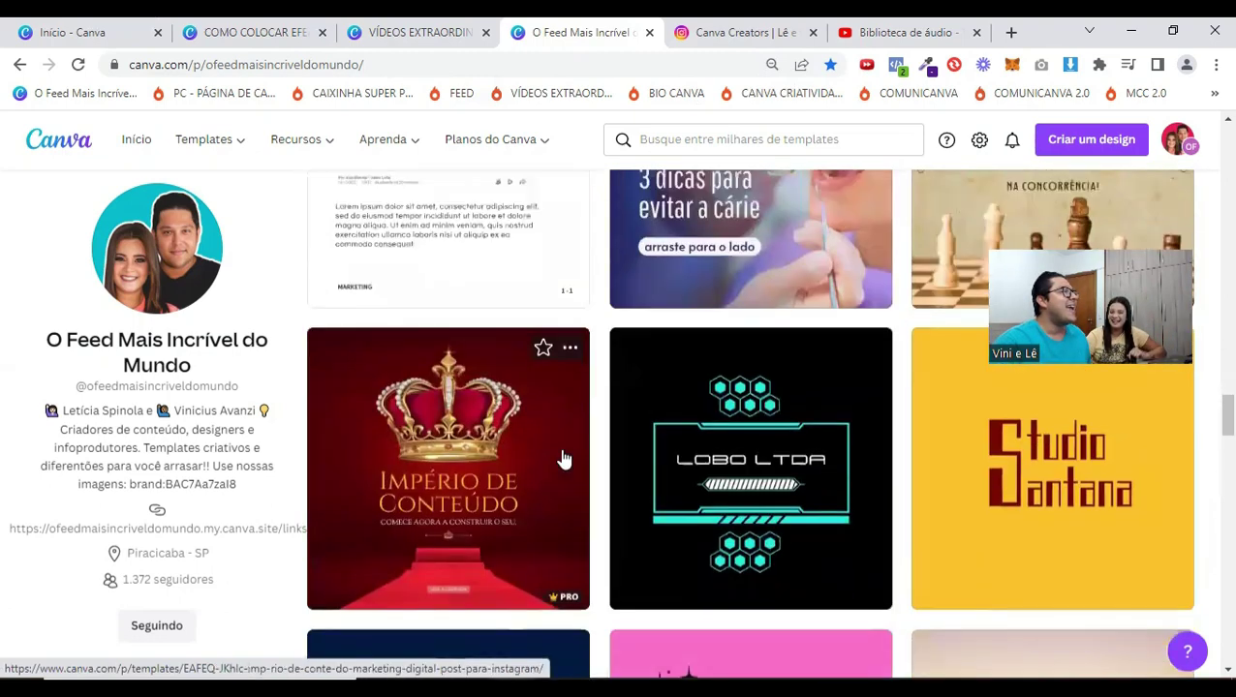
{"action": "scroll", "coordinate": [564, 458], "scroll_direction": "down", "scroll_amount": 5}
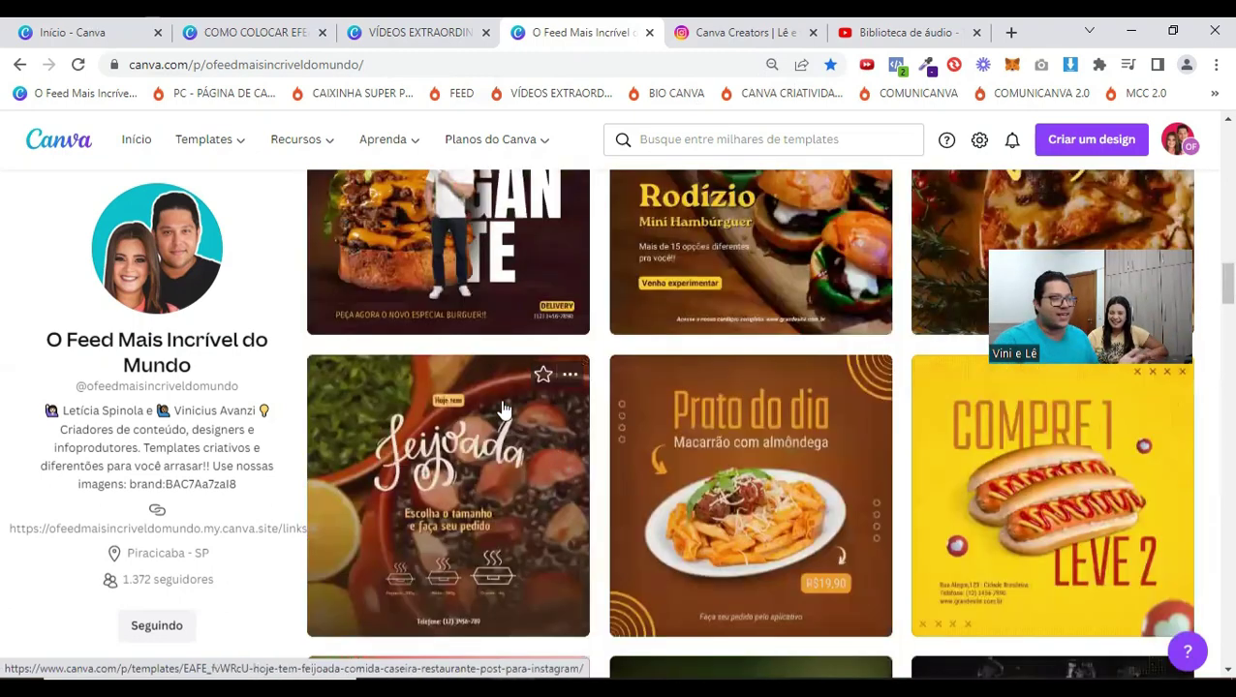
{"action": "scroll", "coordinate": [503, 409], "scroll_direction": "down", "scroll_amount": 5}
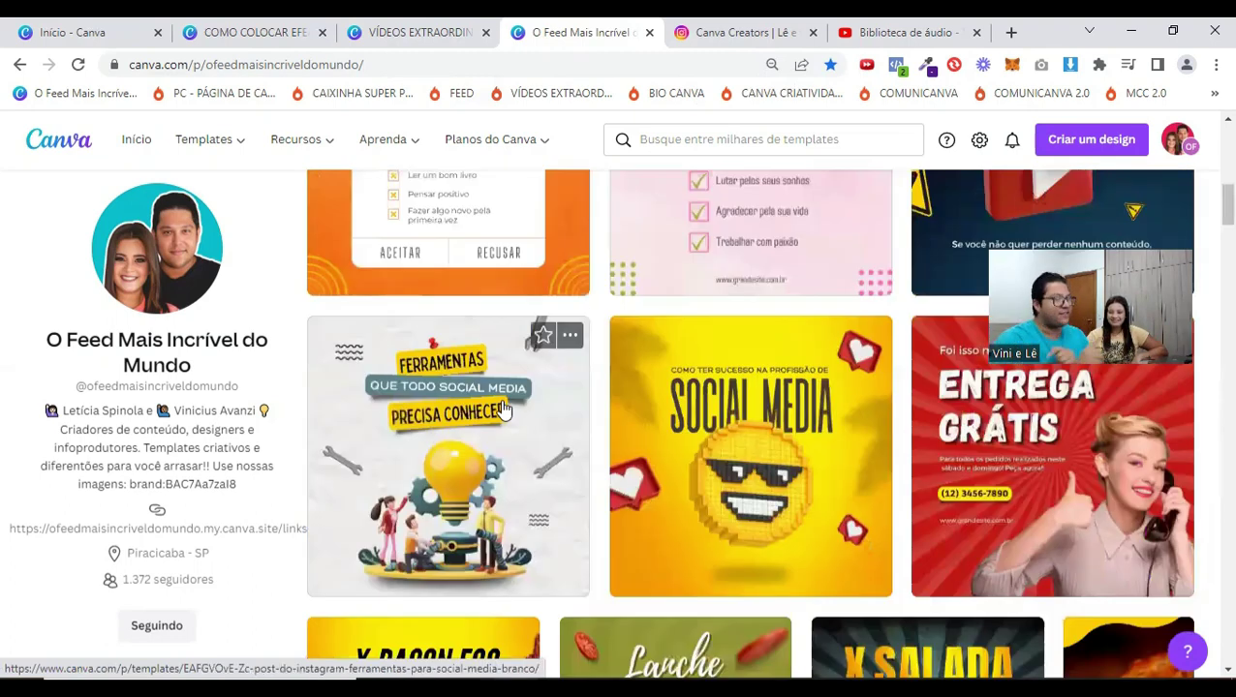